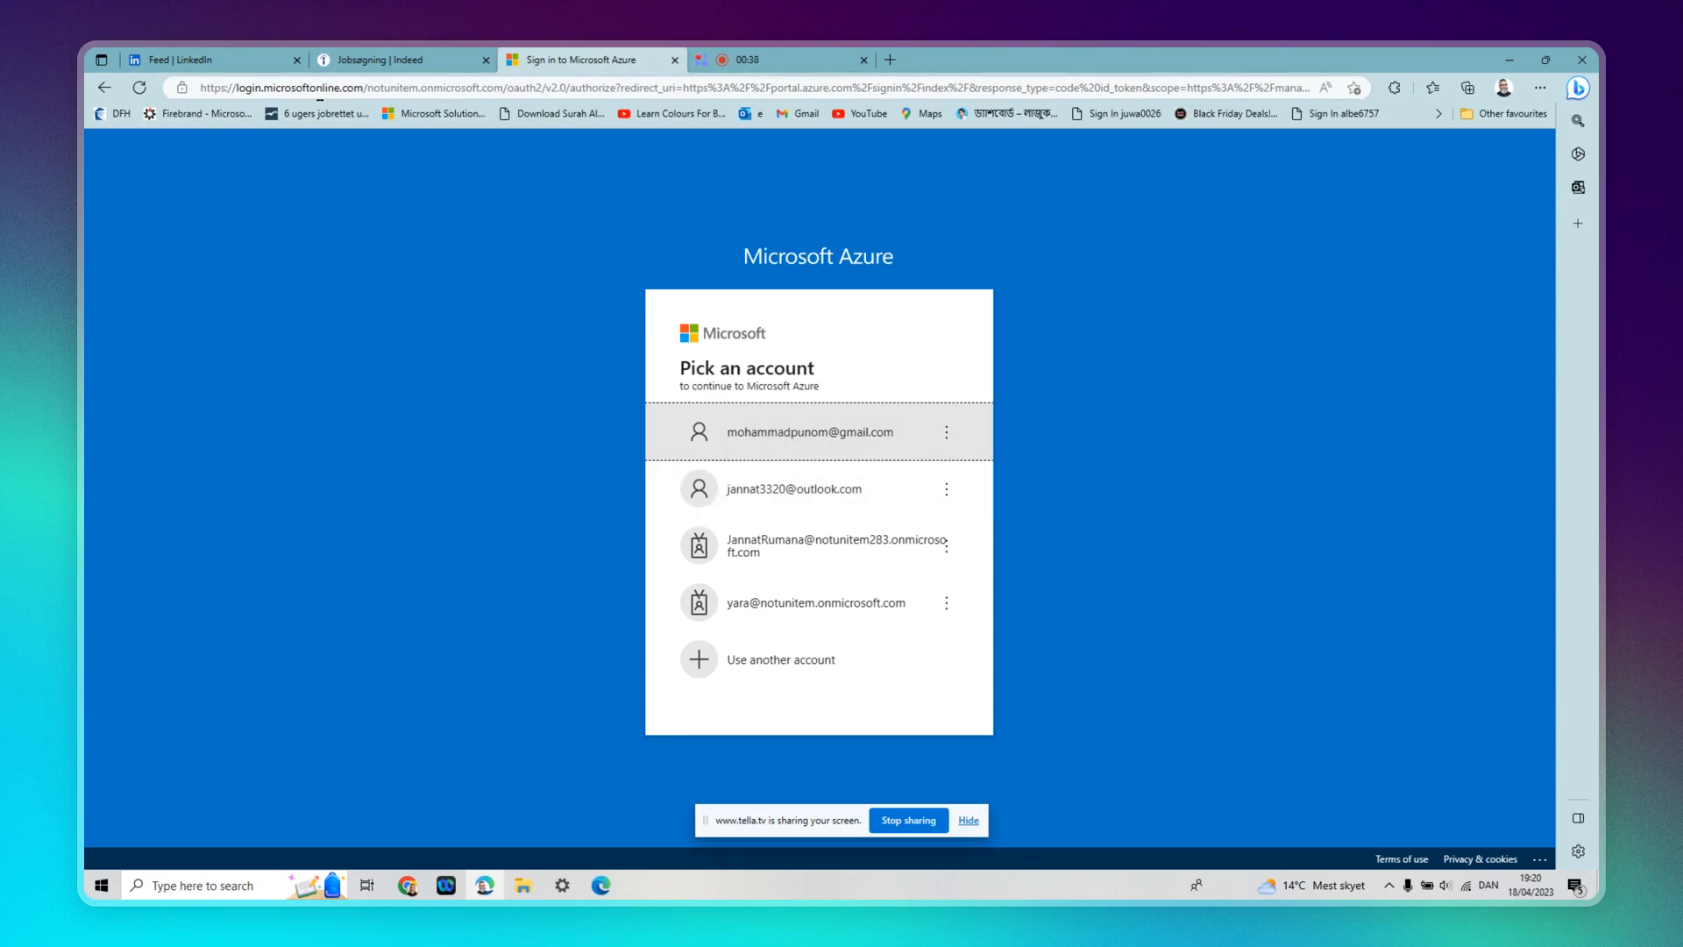
Sign in to Microsoft Azure with the first Gmail account in the account list
{"action": "left_click", "coordinate": [821, 440]}
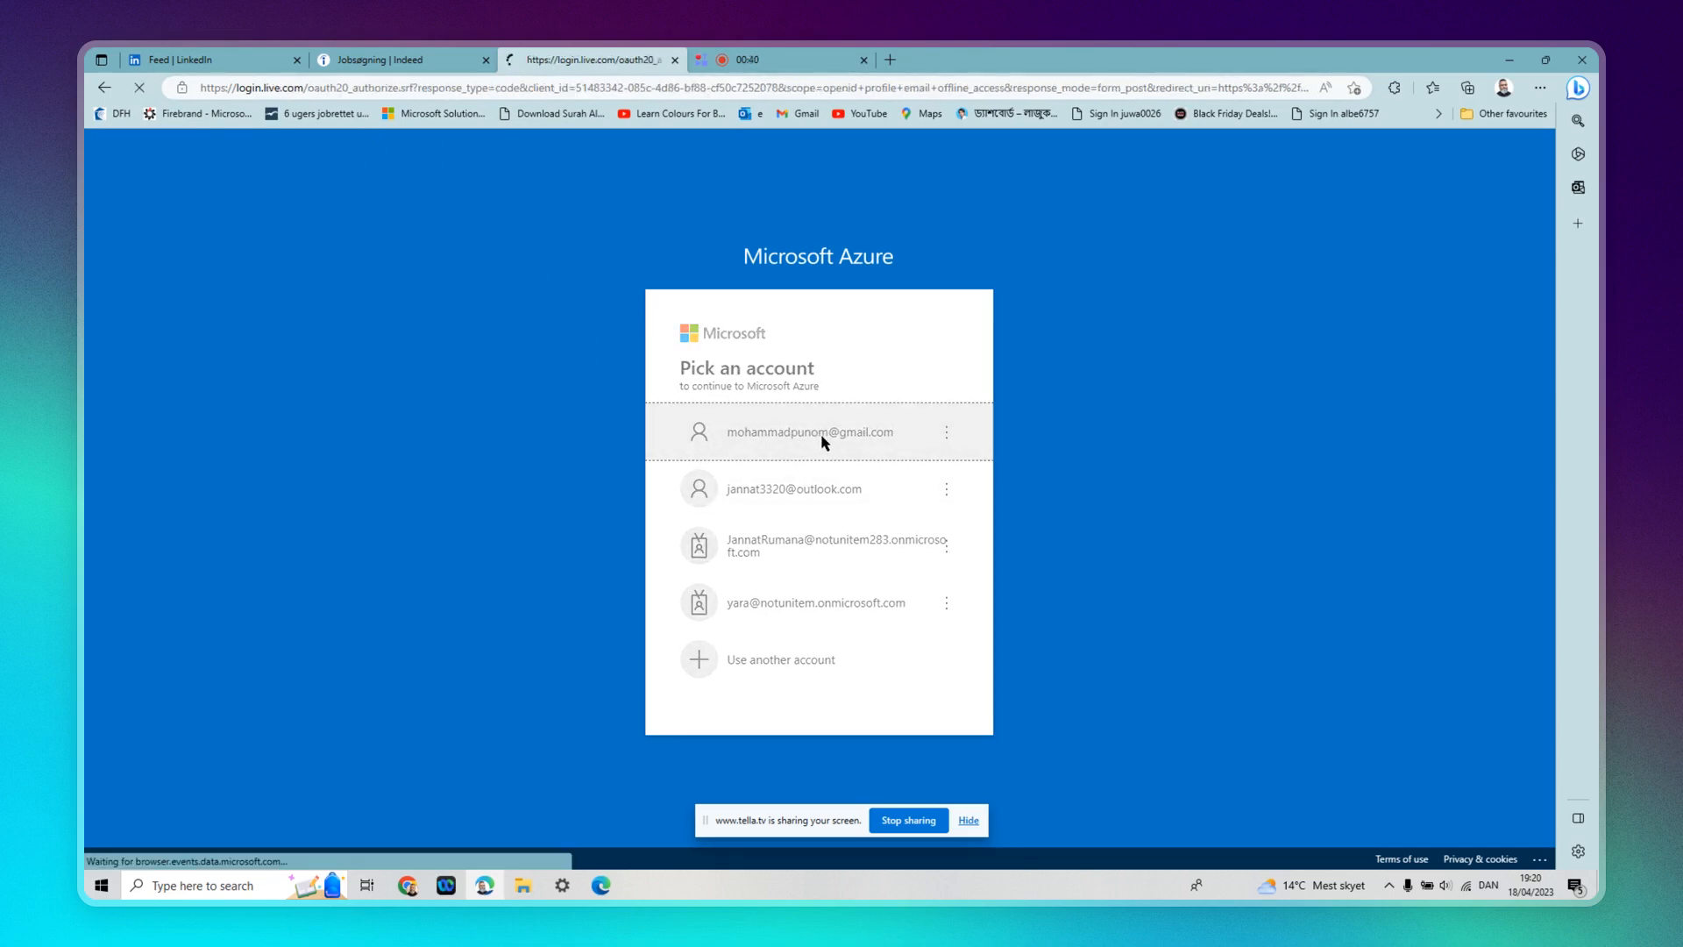
{"action": "left_click", "coordinate": [821, 444]}
{"action": "left_click", "coordinate": [932, 613]}
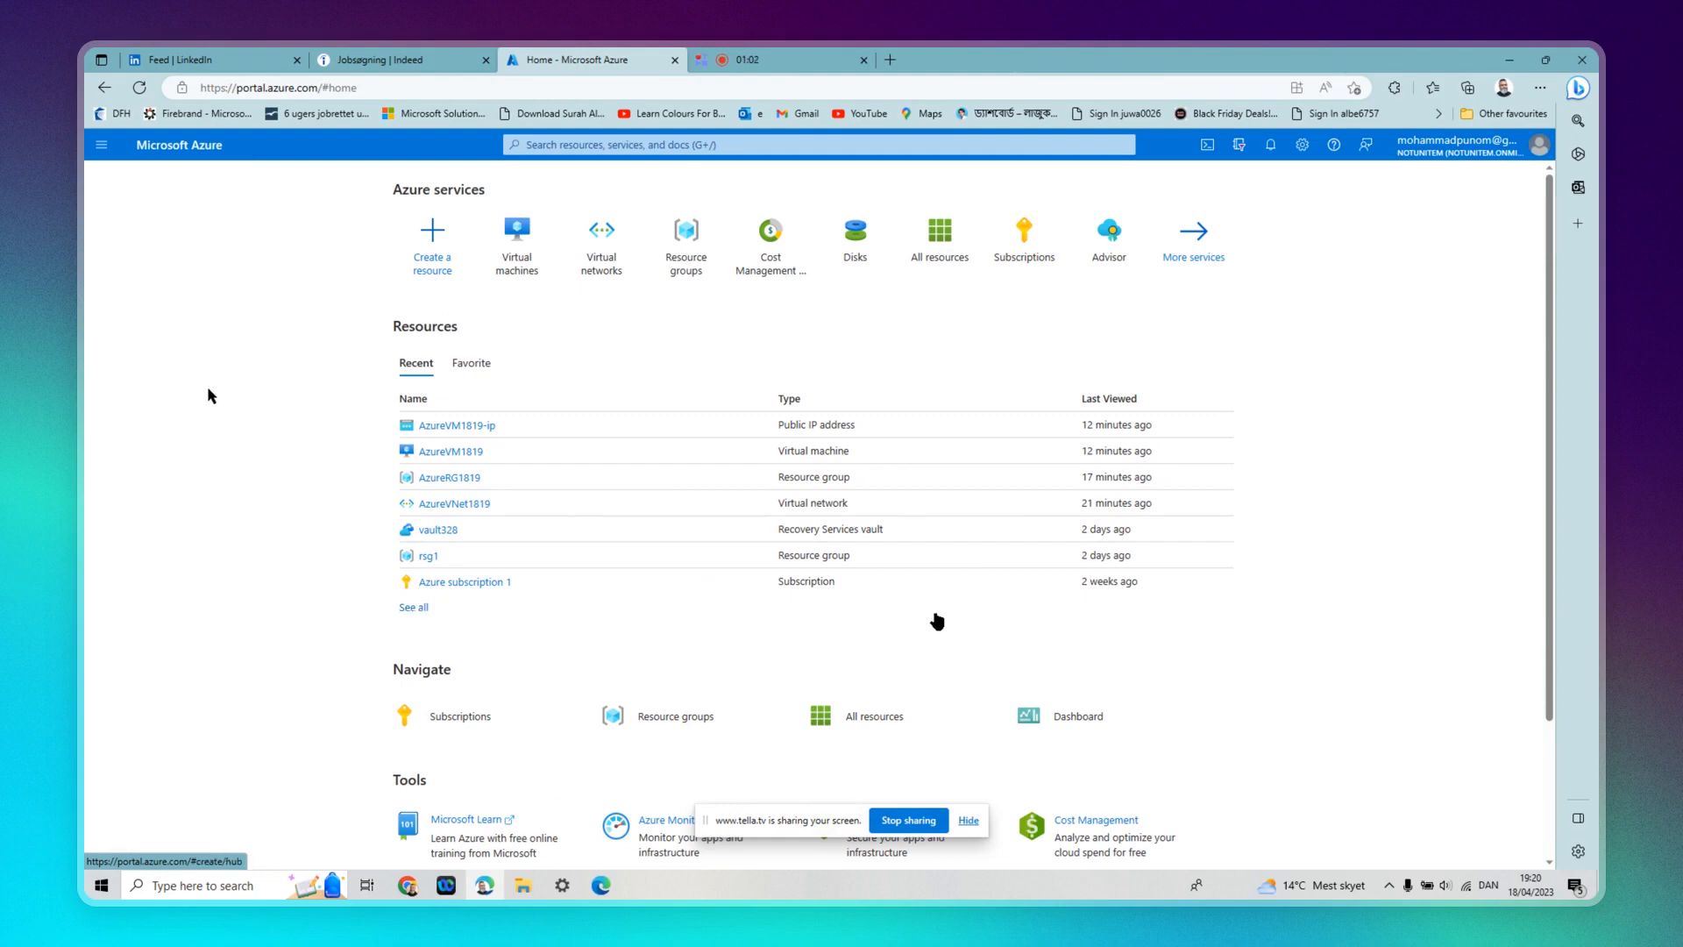
Open the virtual machine AzureVM1819 and examine its attached OS and data disks
{"action": "mouse_move", "coordinate": [432, 489]}
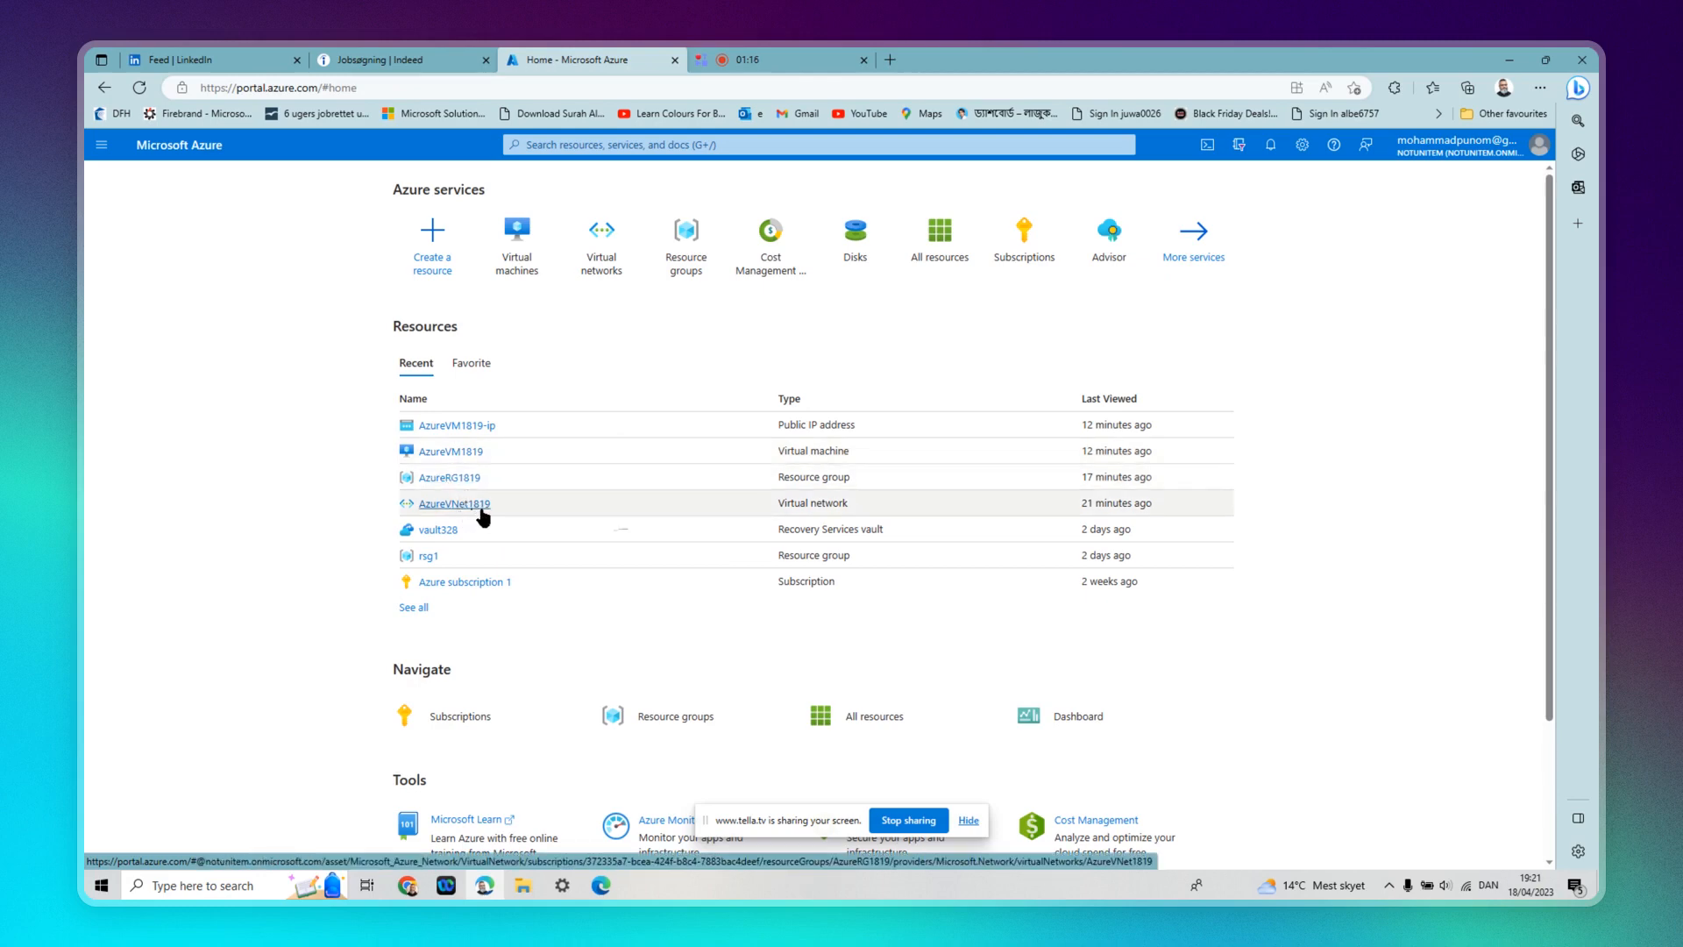
{"action": "mouse_move", "coordinate": [483, 517]}
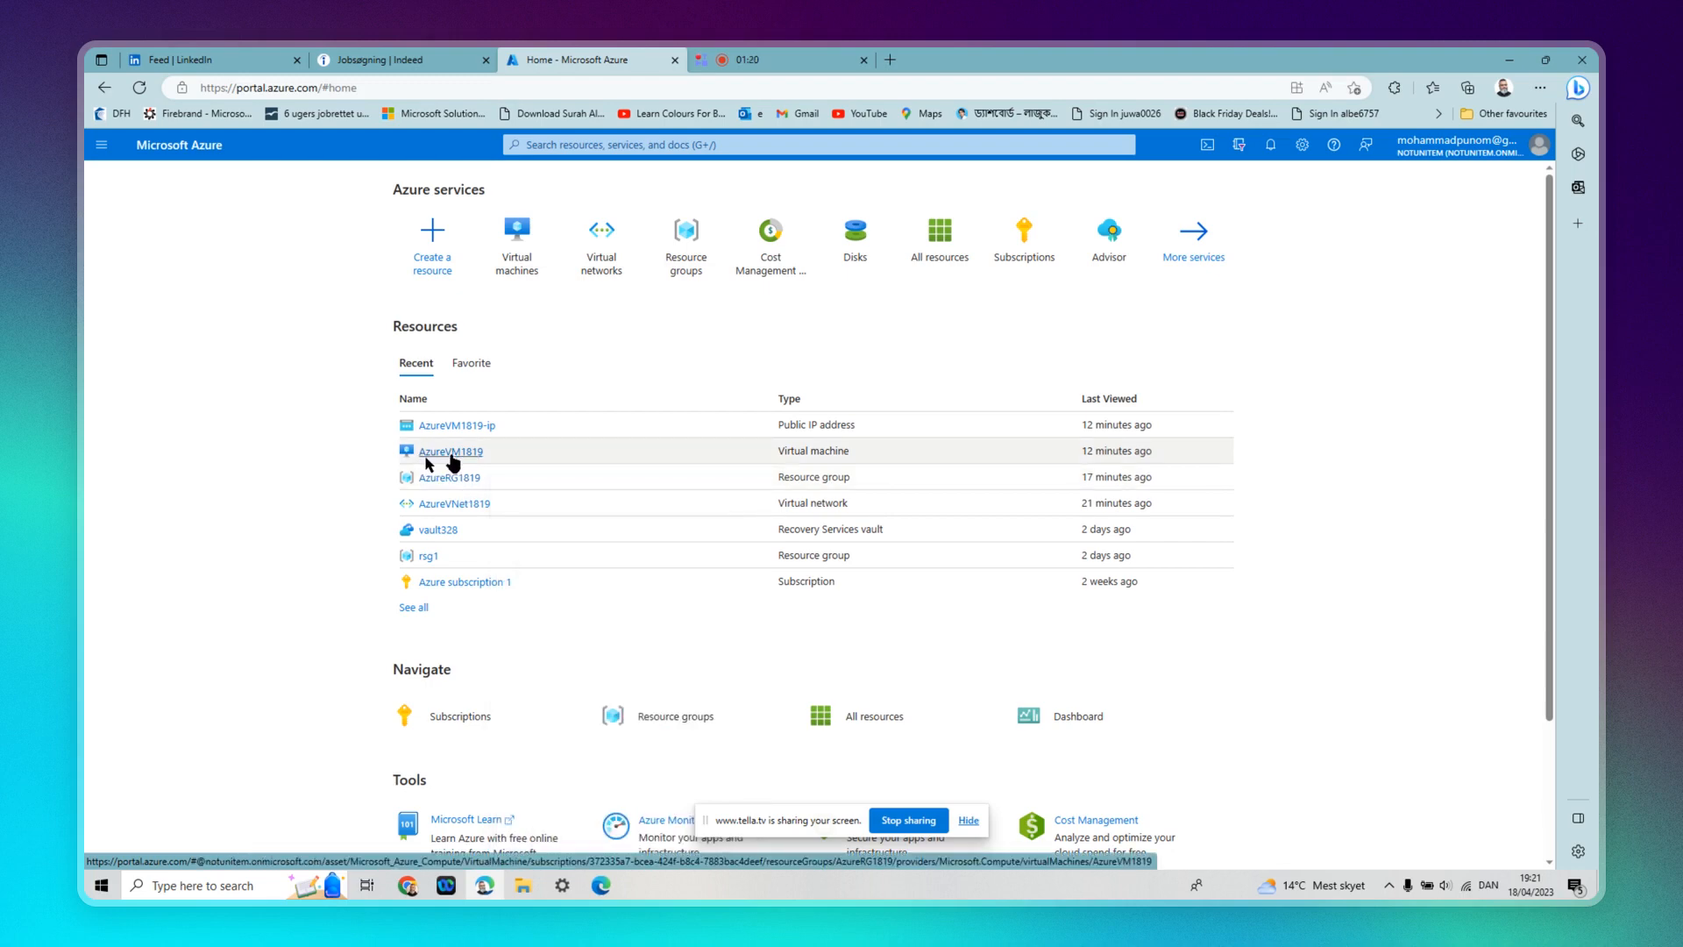
{"action": "mouse_move", "coordinate": [477, 457]}
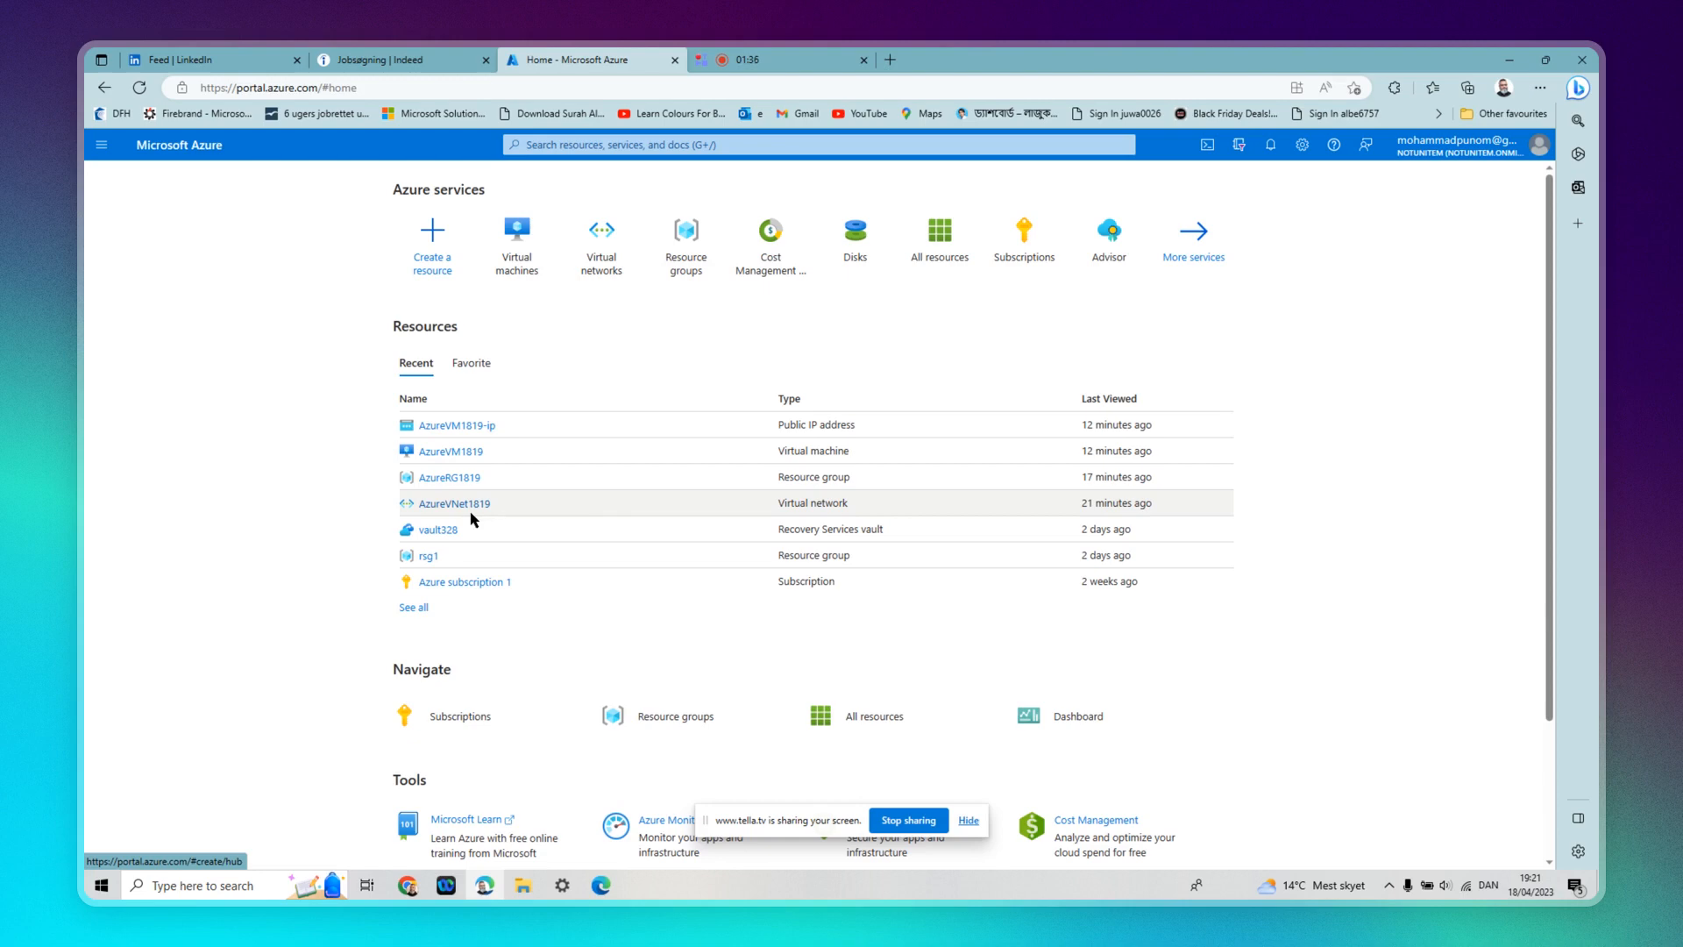
{"action": "left_click", "coordinate": [102, 145]}
{"action": "left_click", "coordinate": [112, 199]}
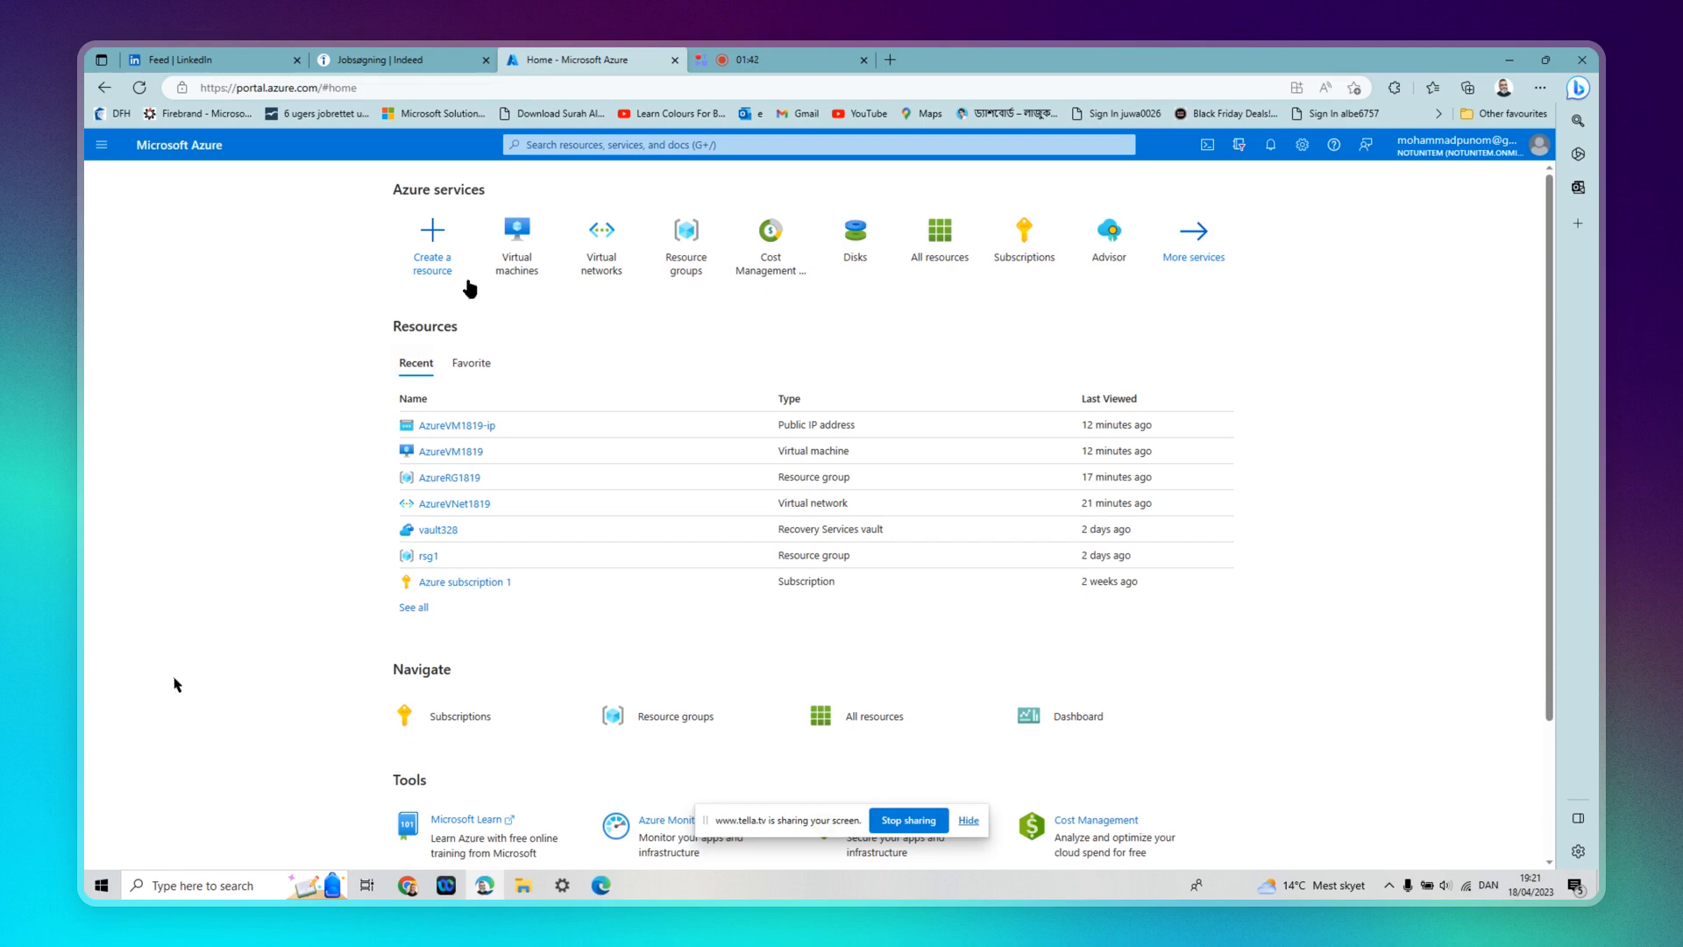
{"action": "left_click", "coordinate": [517, 274]}
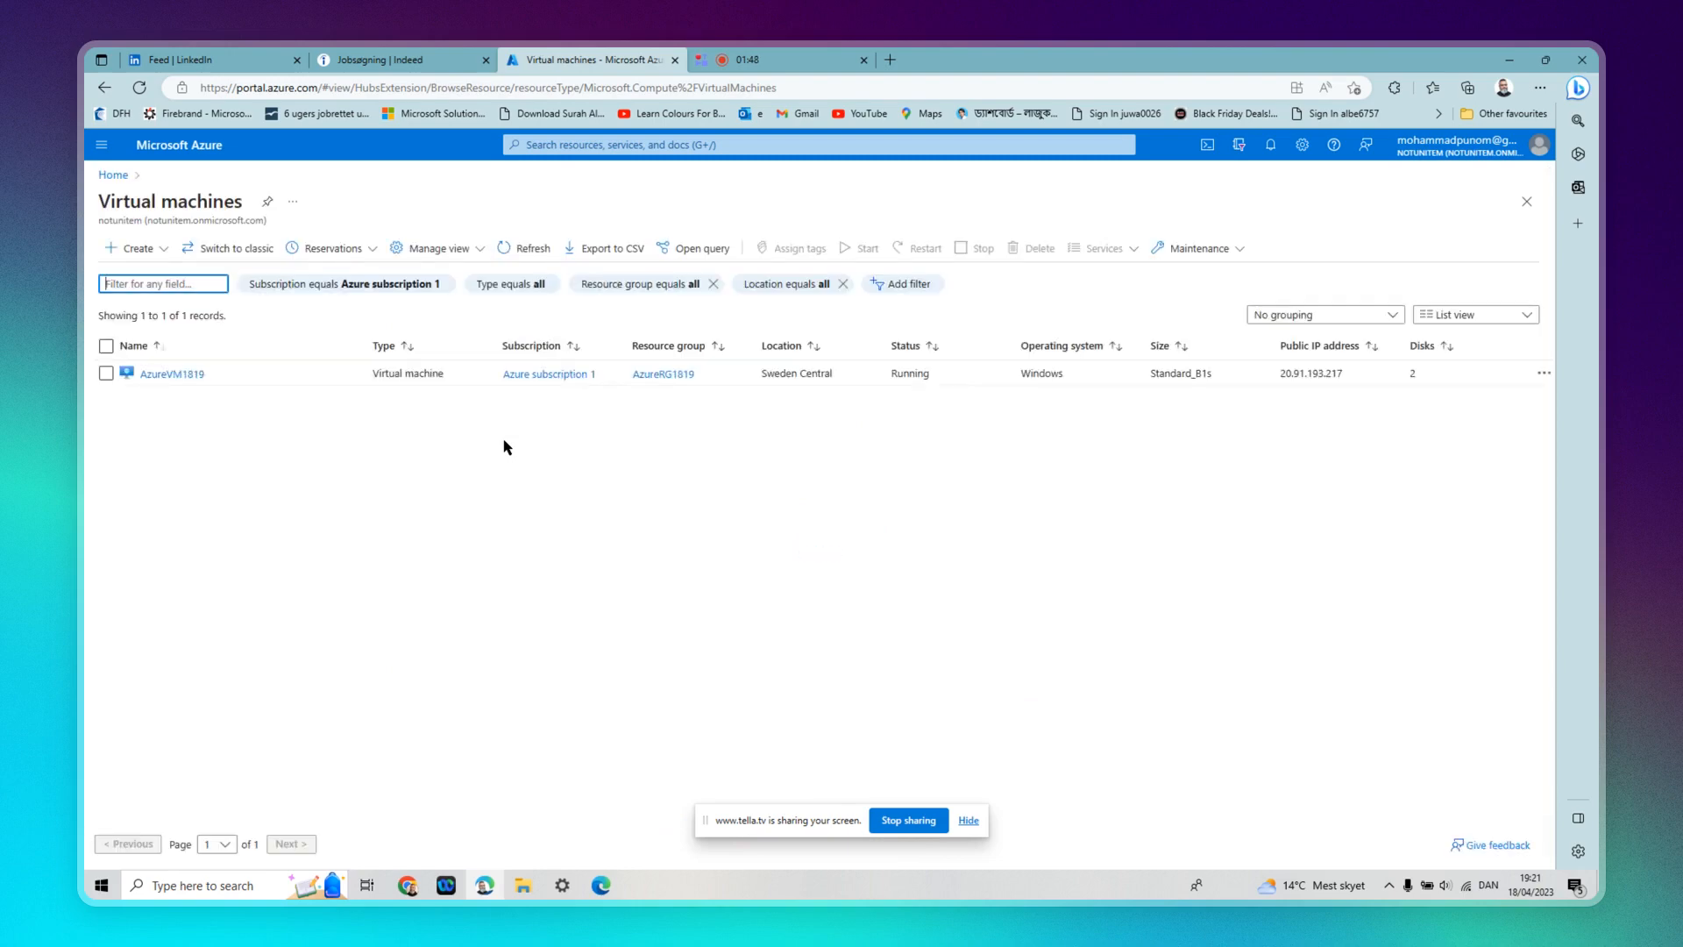
{"action": "left_click", "coordinate": [169, 374]}
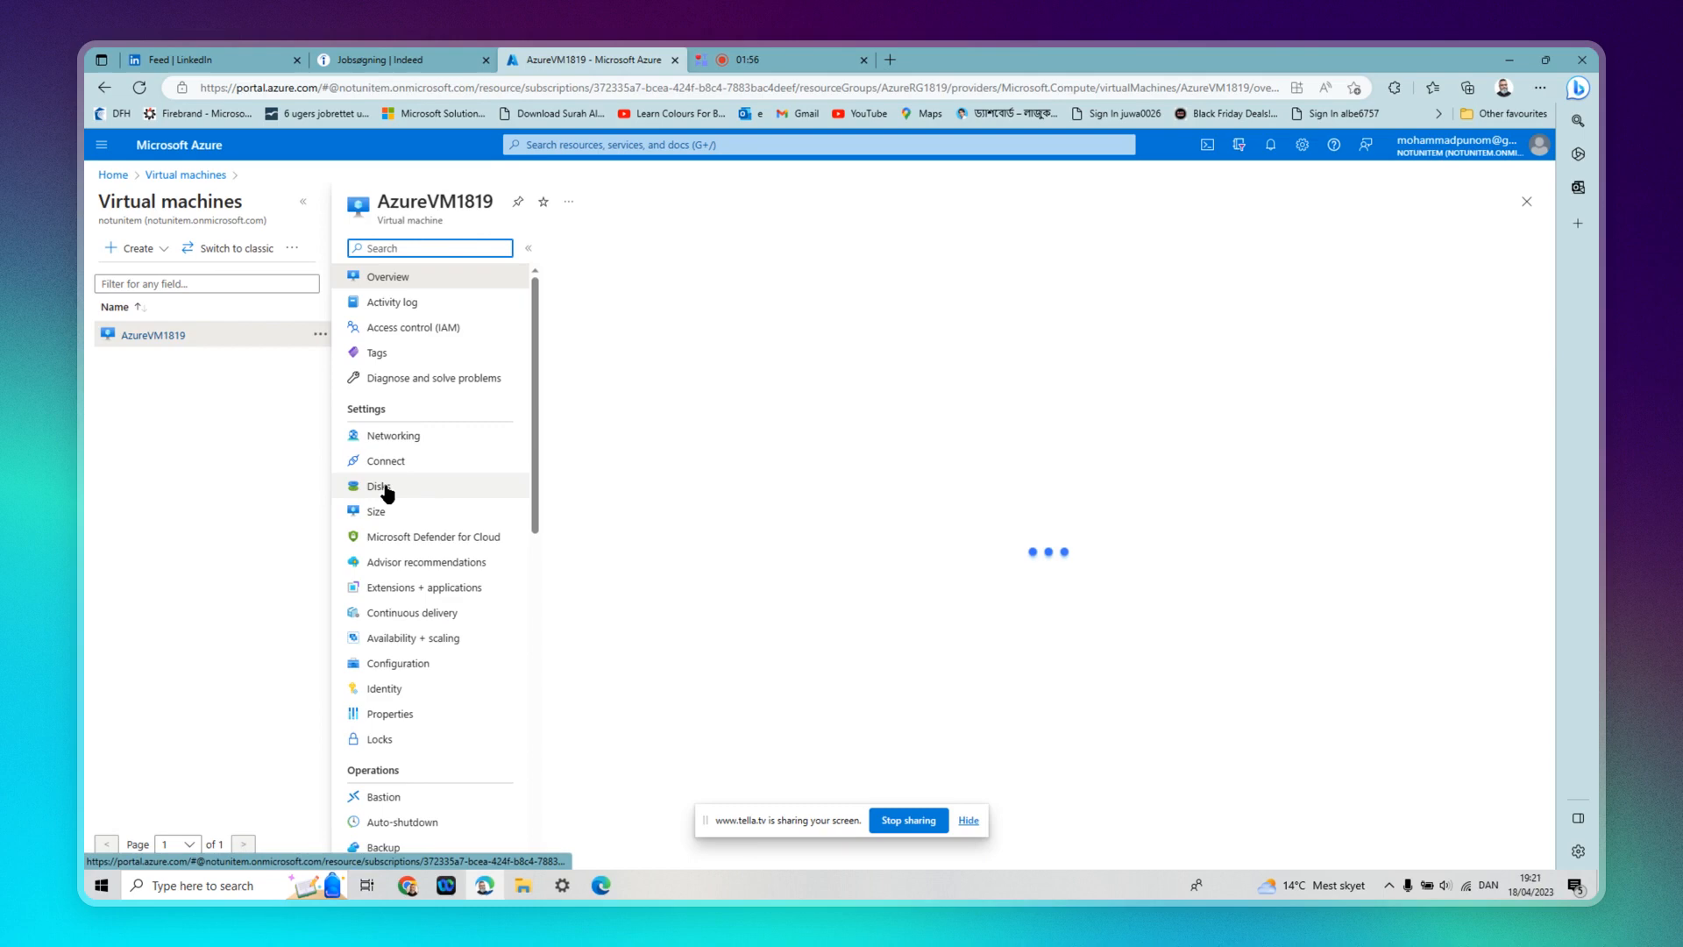
{"action": "left_click", "coordinate": [383, 486]}
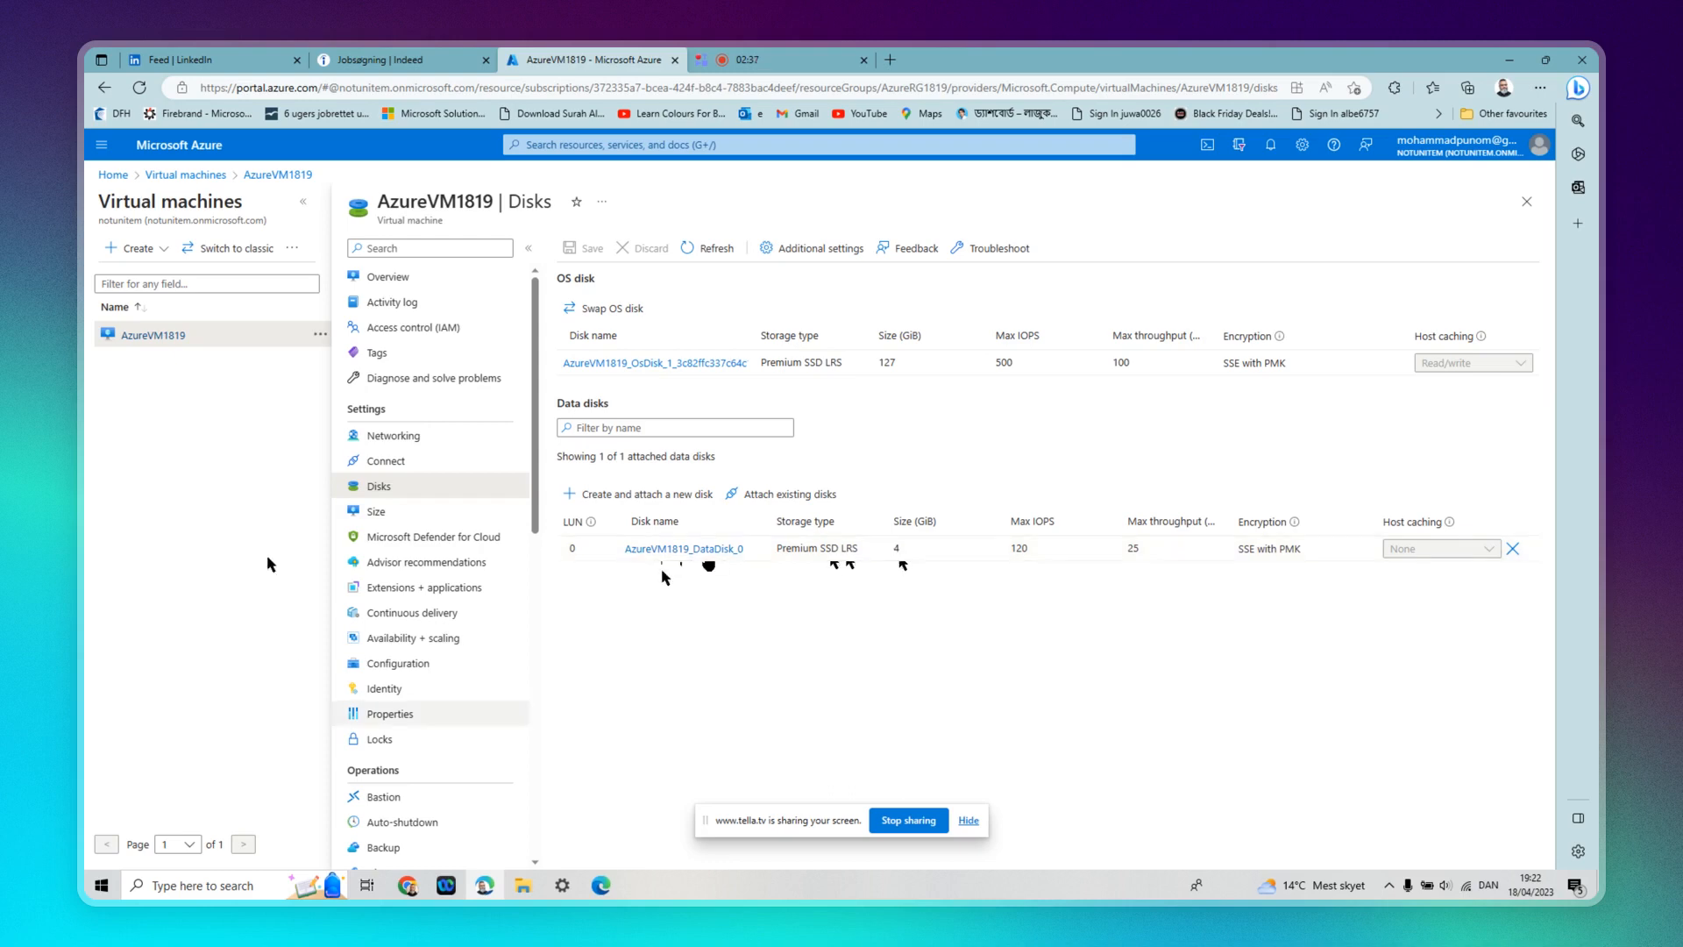
Copy AzureVM1819's public IP address from its overview and start a Remote Desktop connection to 20.91.193.217
{"action": "left_click", "coordinate": [381, 279]}
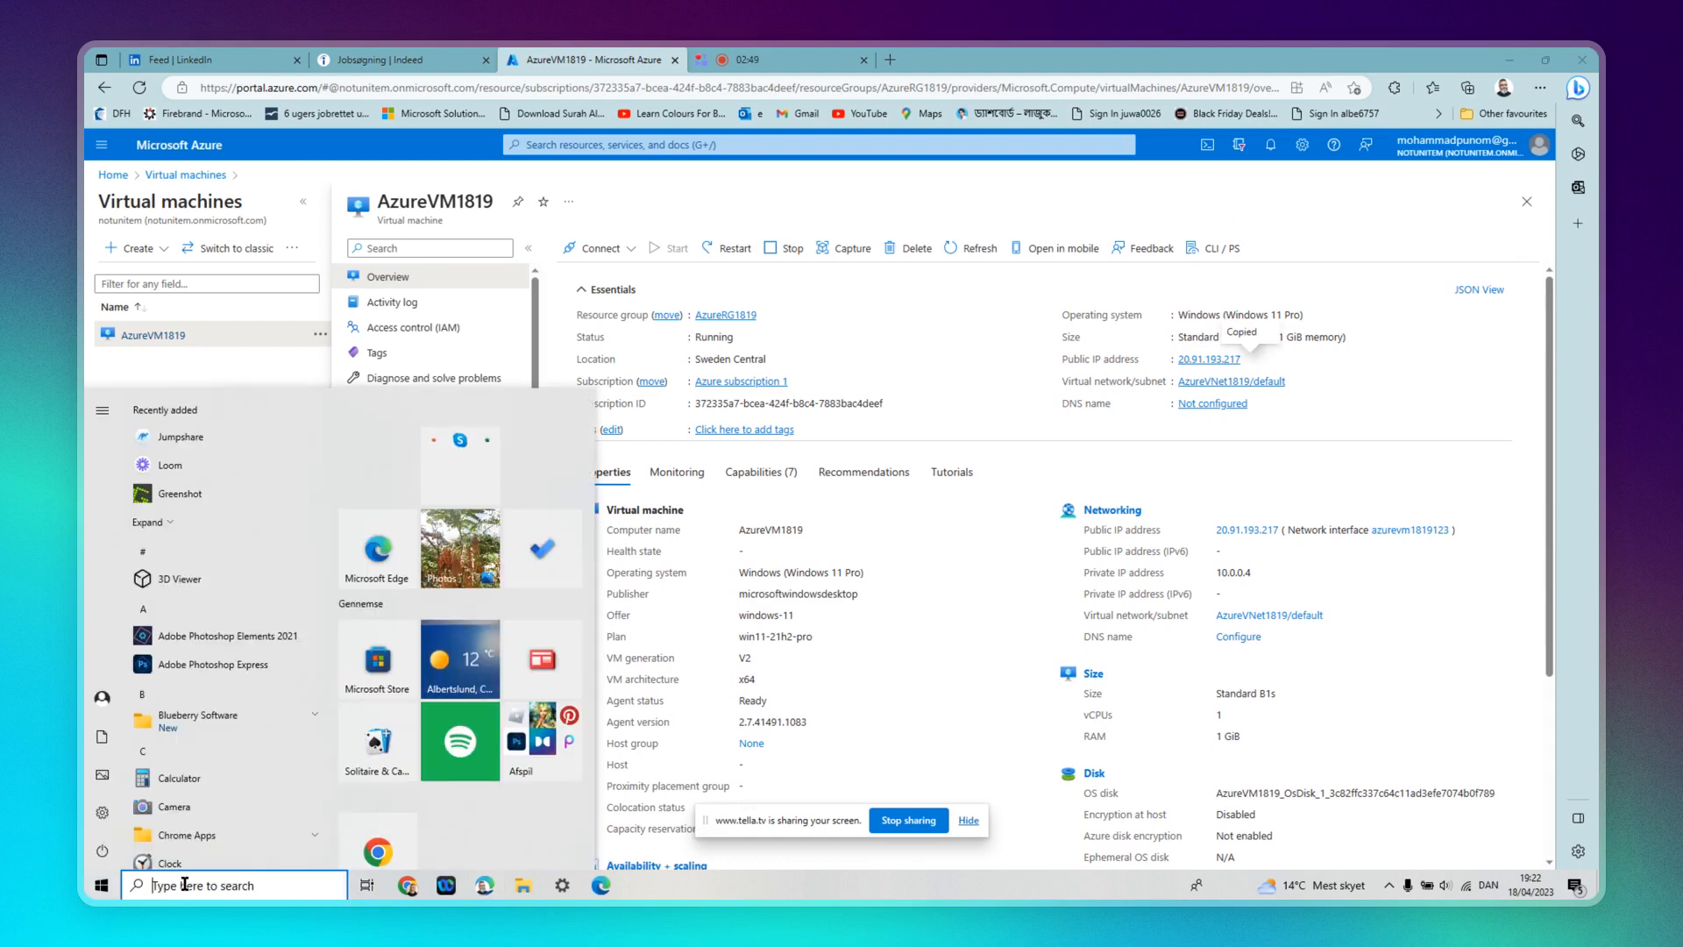
{"action": "left_click", "coordinate": [184, 884]}
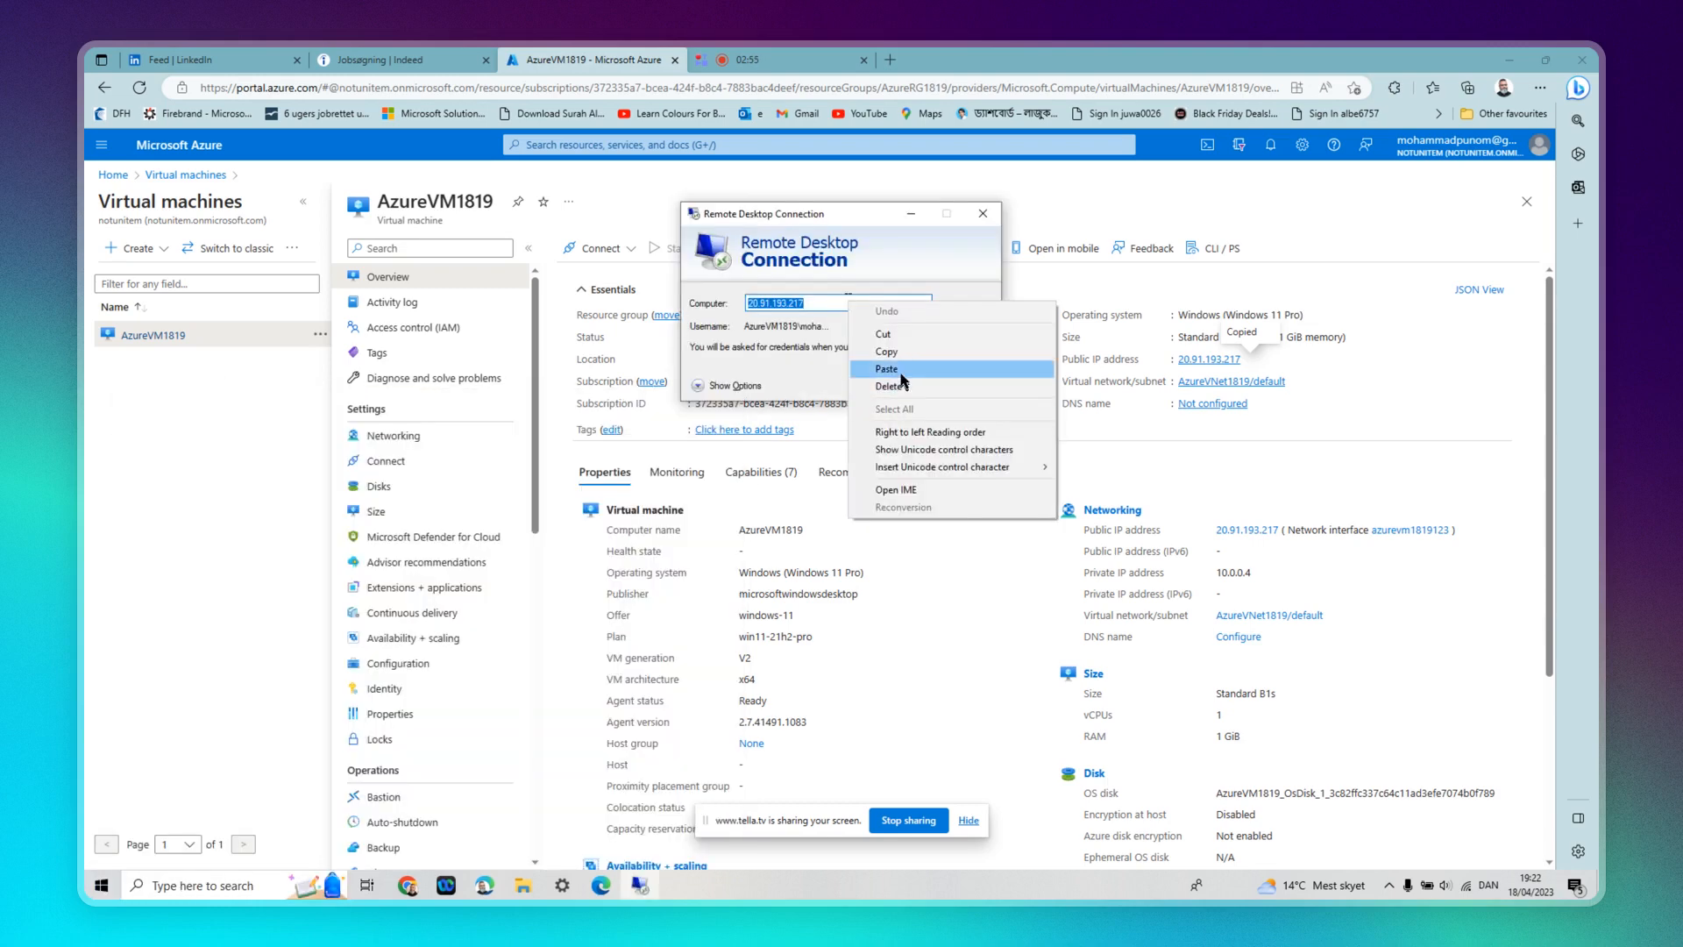
{"action": "left_click", "coordinate": [900, 372]}
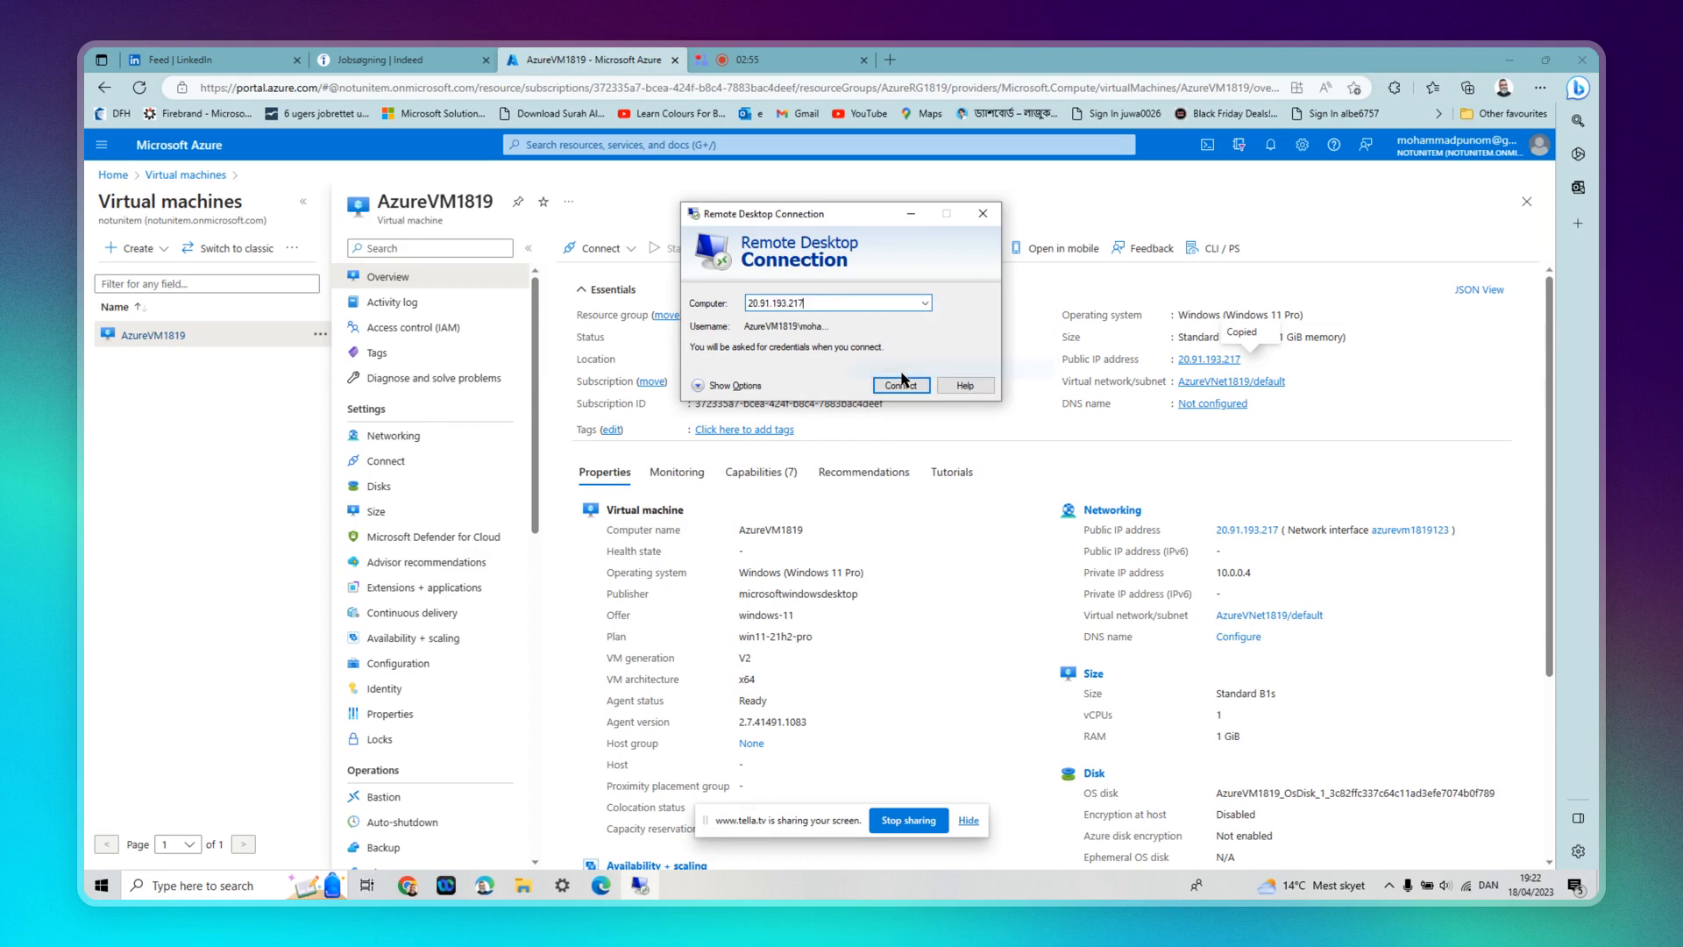
{"action": "left_click", "coordinate": [900, 385]}
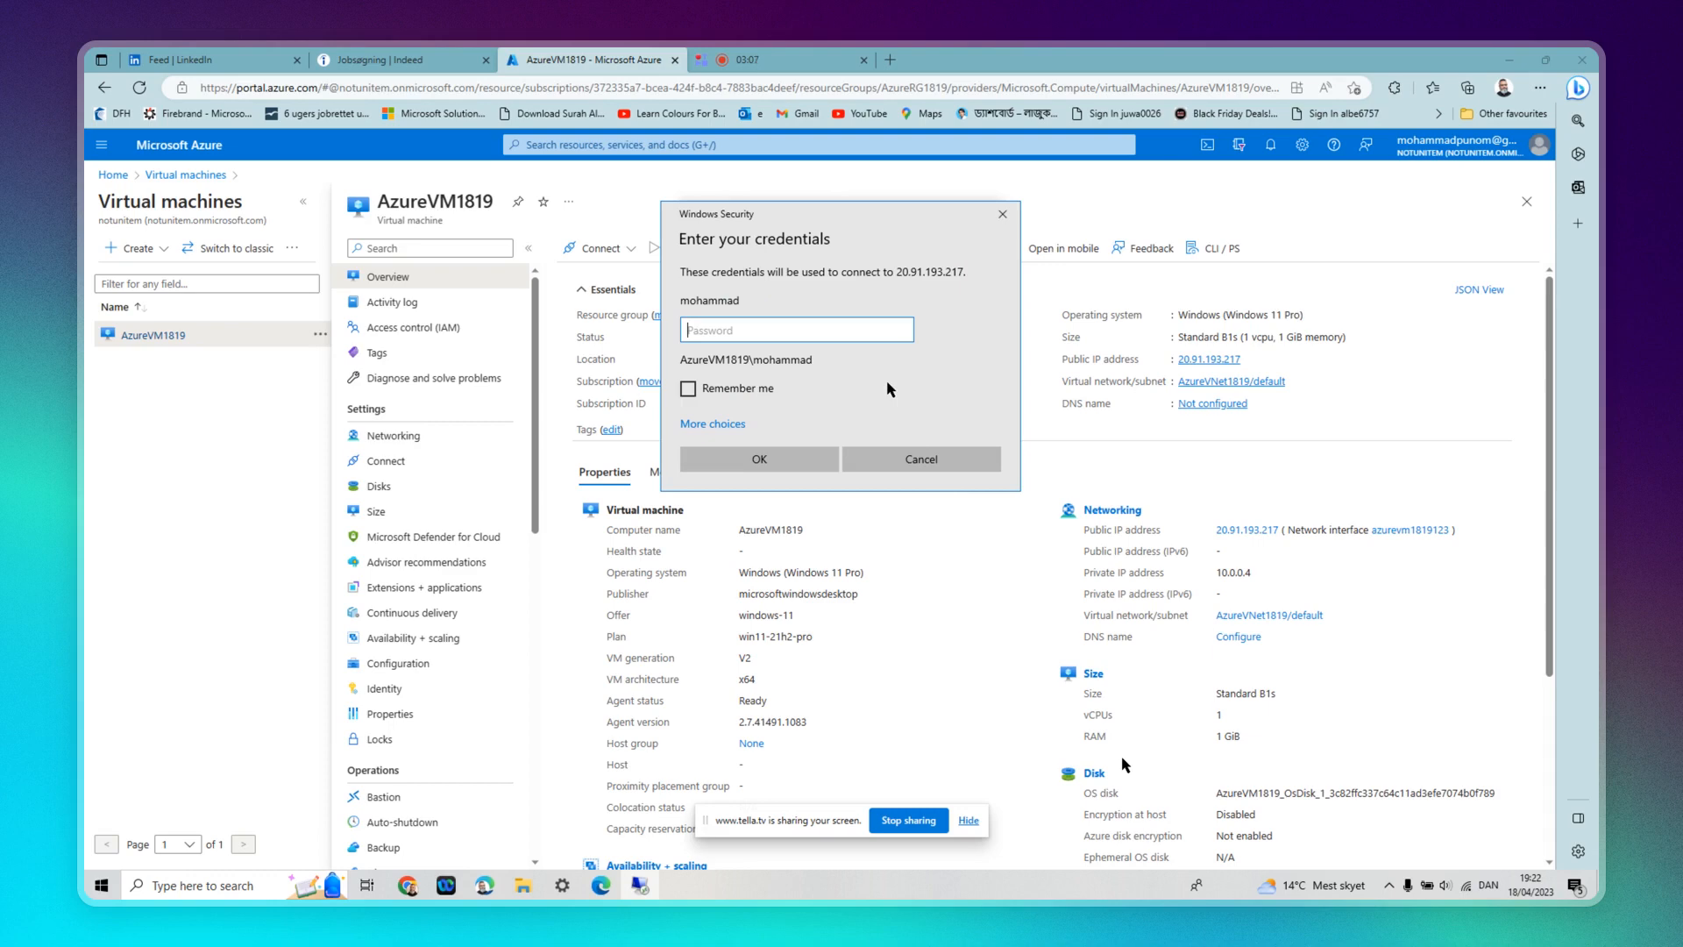
Enter the VM administrator's password and accept the certificate prompt to connect to the remote machine
{"action": "type", "text": "*****************"}
{"action": "key", "text": "Return"}
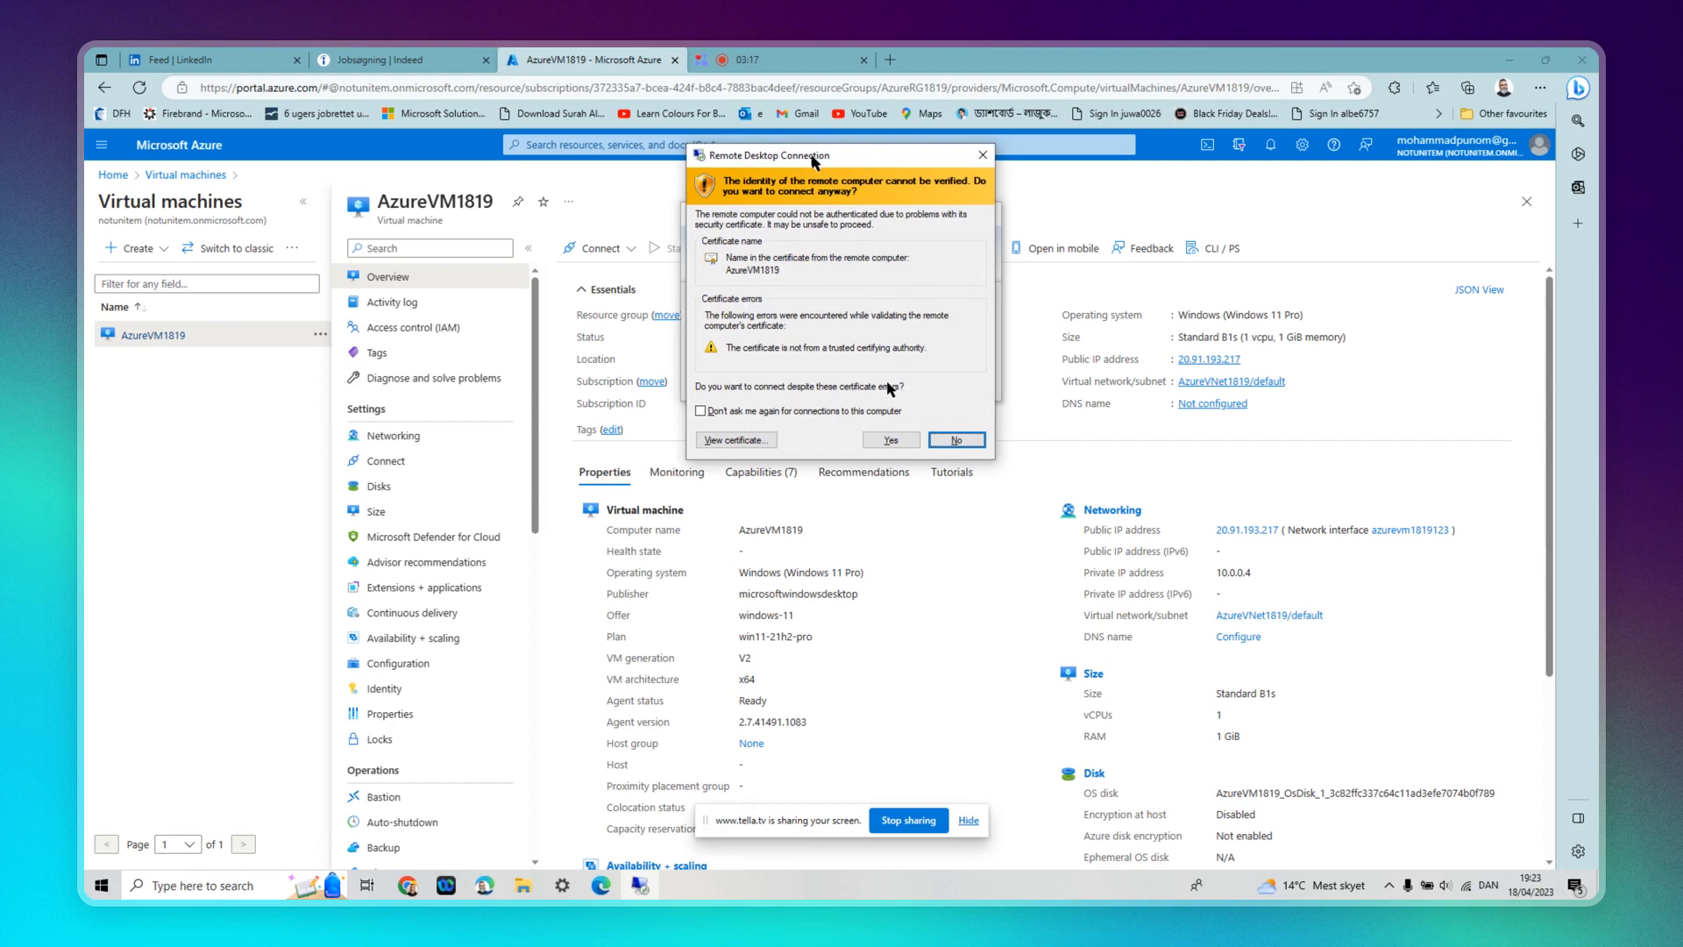
{"action": "left_click", "coordinate": [891, 440]}
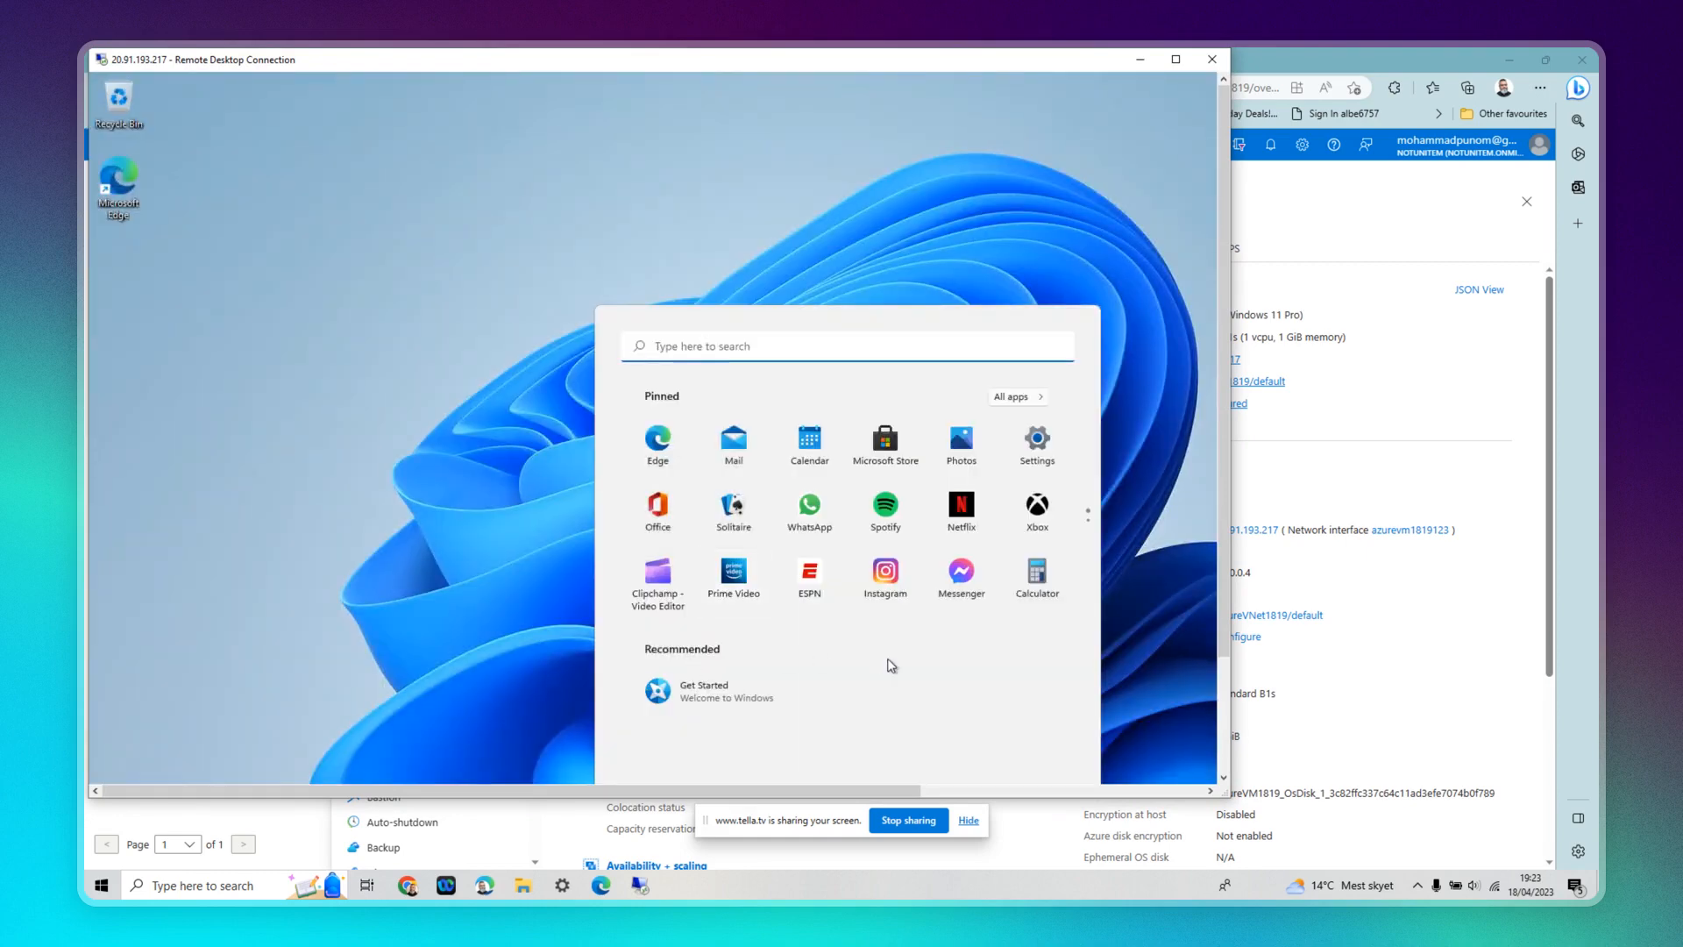
Search for "disk man" in the remote Windows session and open the tool for creating and formatting hard disk partitions
{"action": "left_click_drag", "start_coordinate": [1224, 639], "coordinate": [1239, 786]}
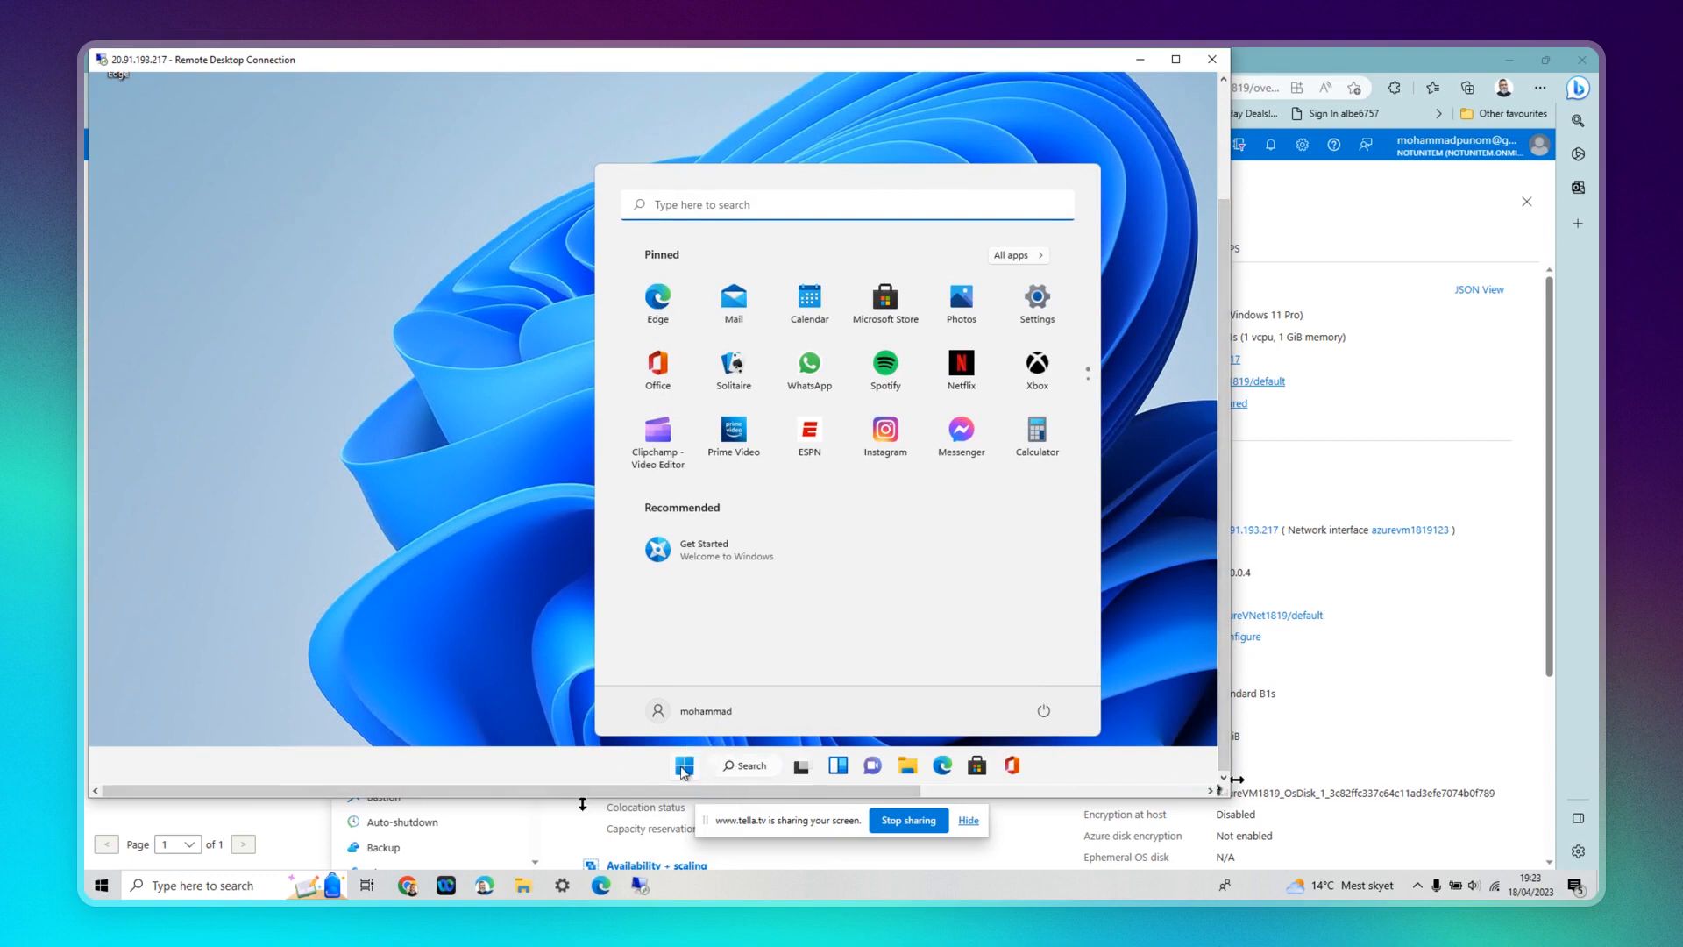
{"action": "left_click", "coordinate": [729, 210]}
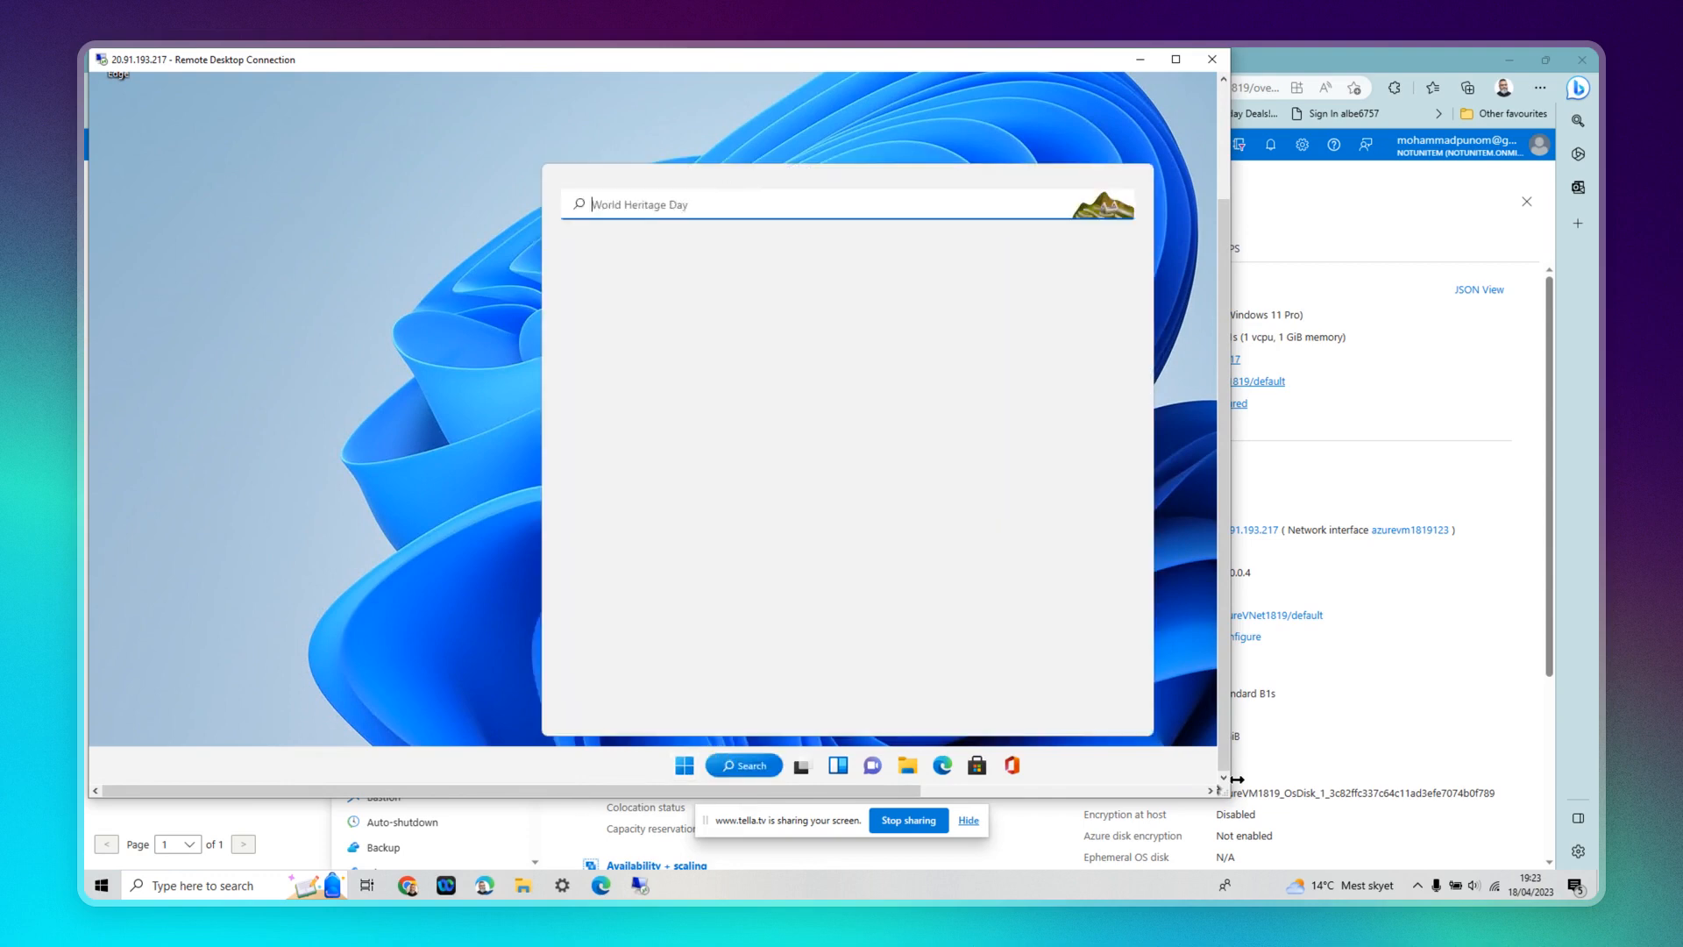
{"action": "type", "text": "disk ma"}
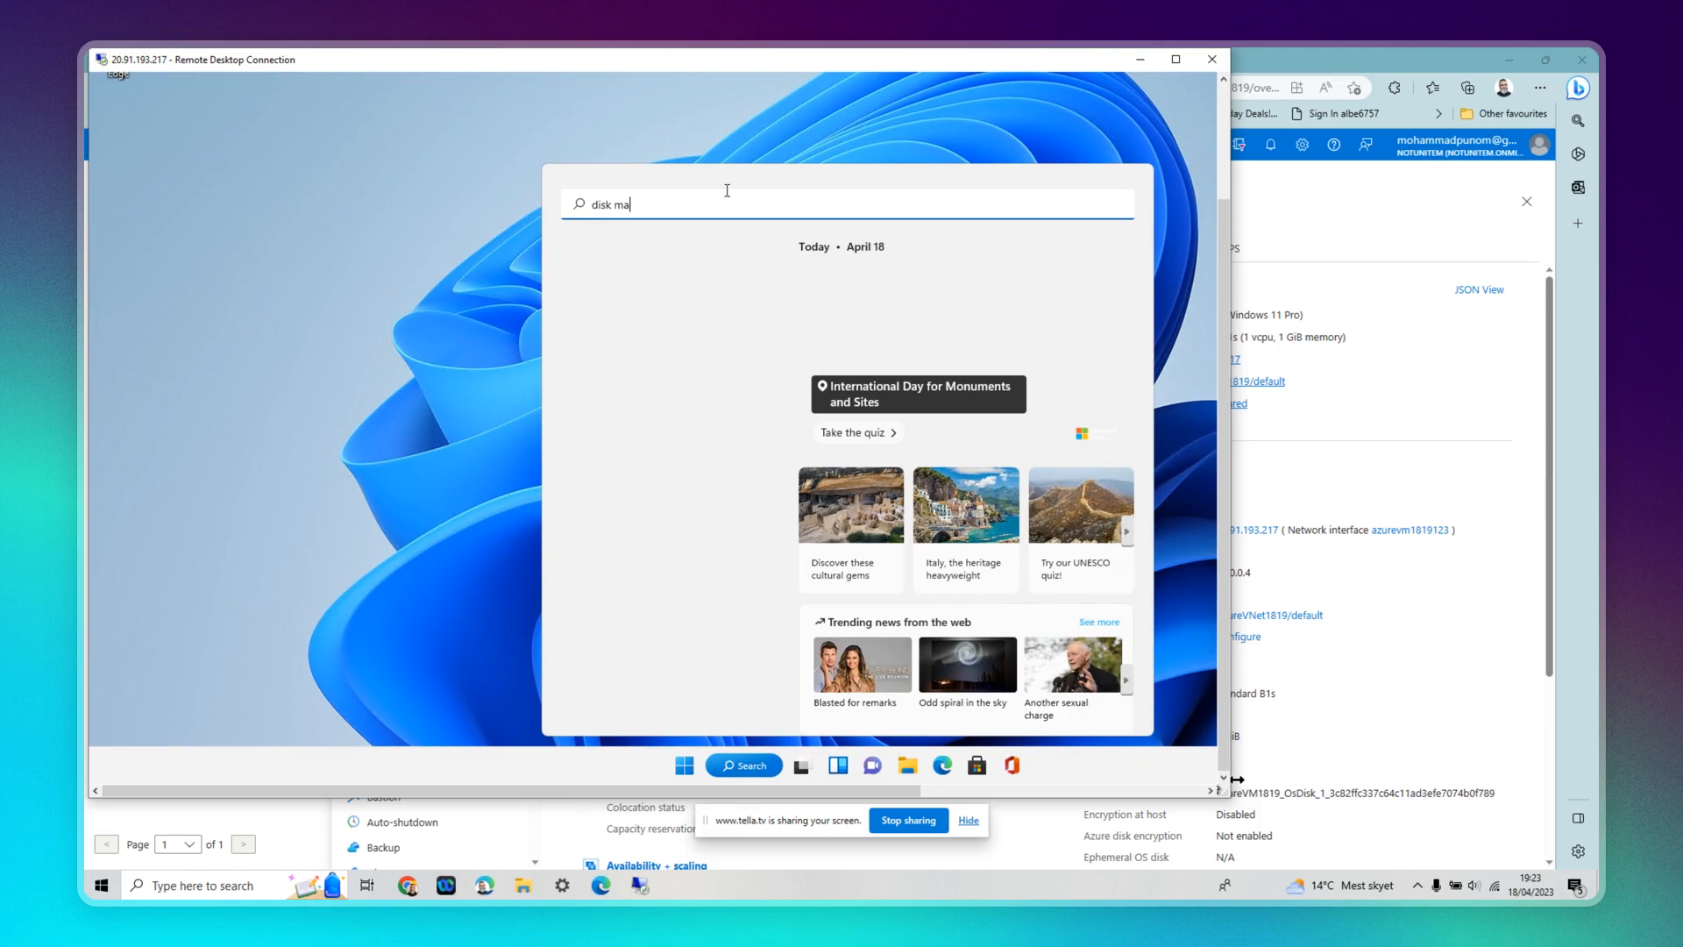
{"action": "type", "text": "mn"}
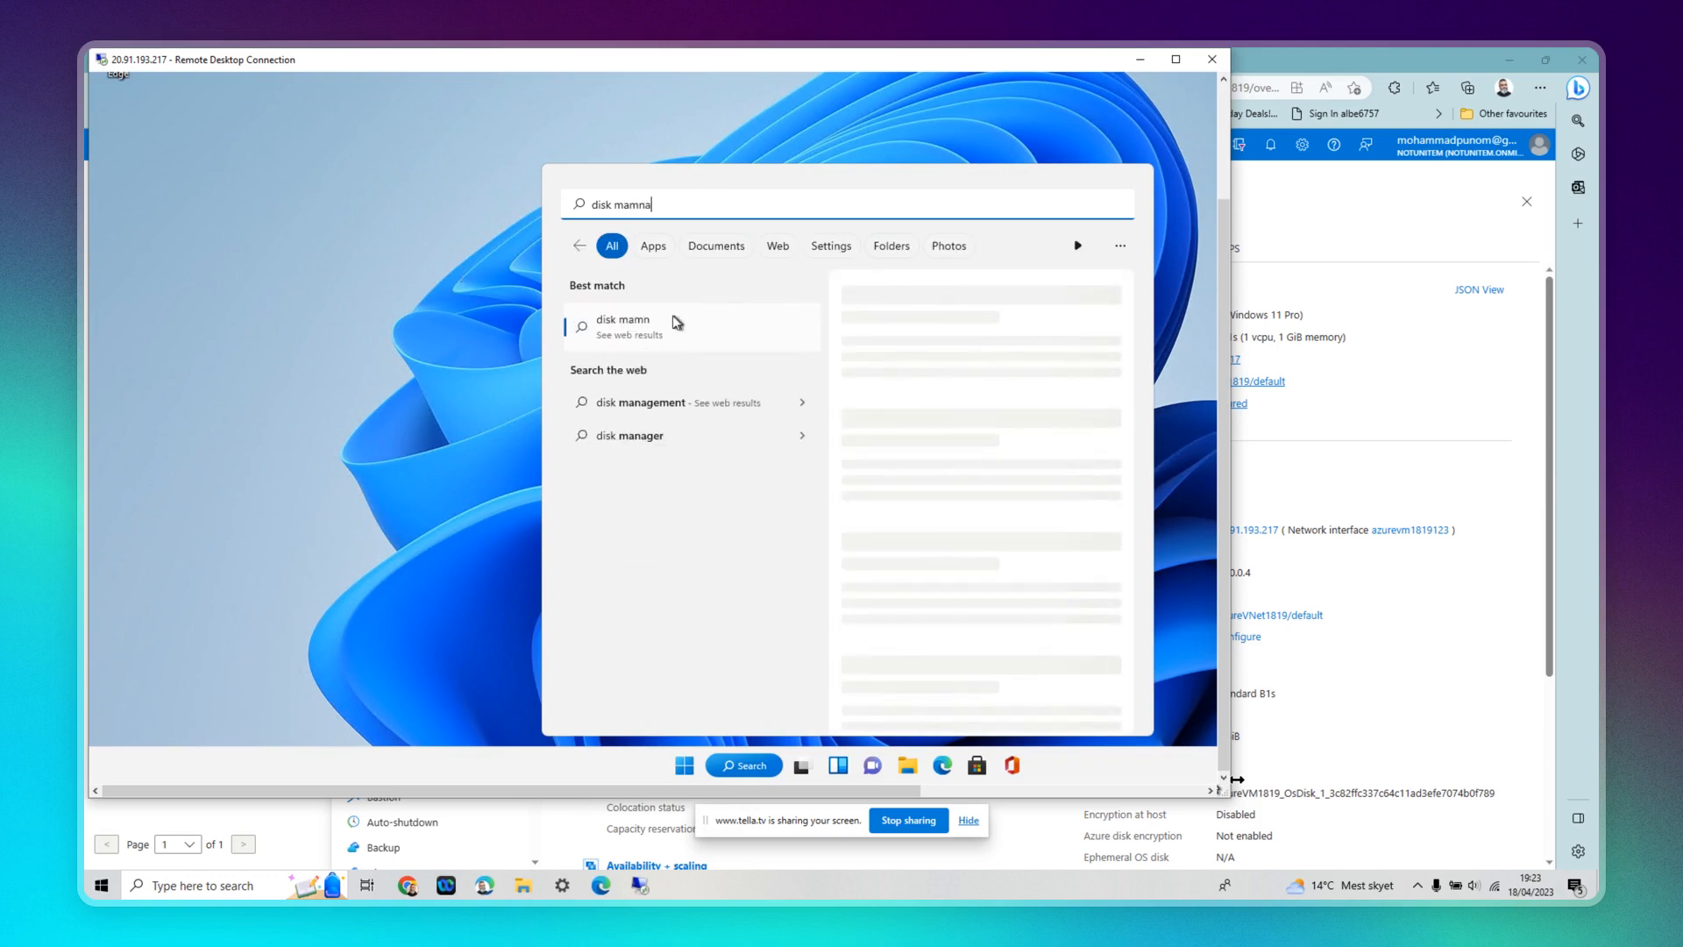
{"action": "type", "text": "a"}
{"action": "key", "text": "BackSpace"}
{"action": "key", "text": "BackSpace"}
{"action": "key", "text": "BackSpace"}
{"action": "type", "text": "na"}
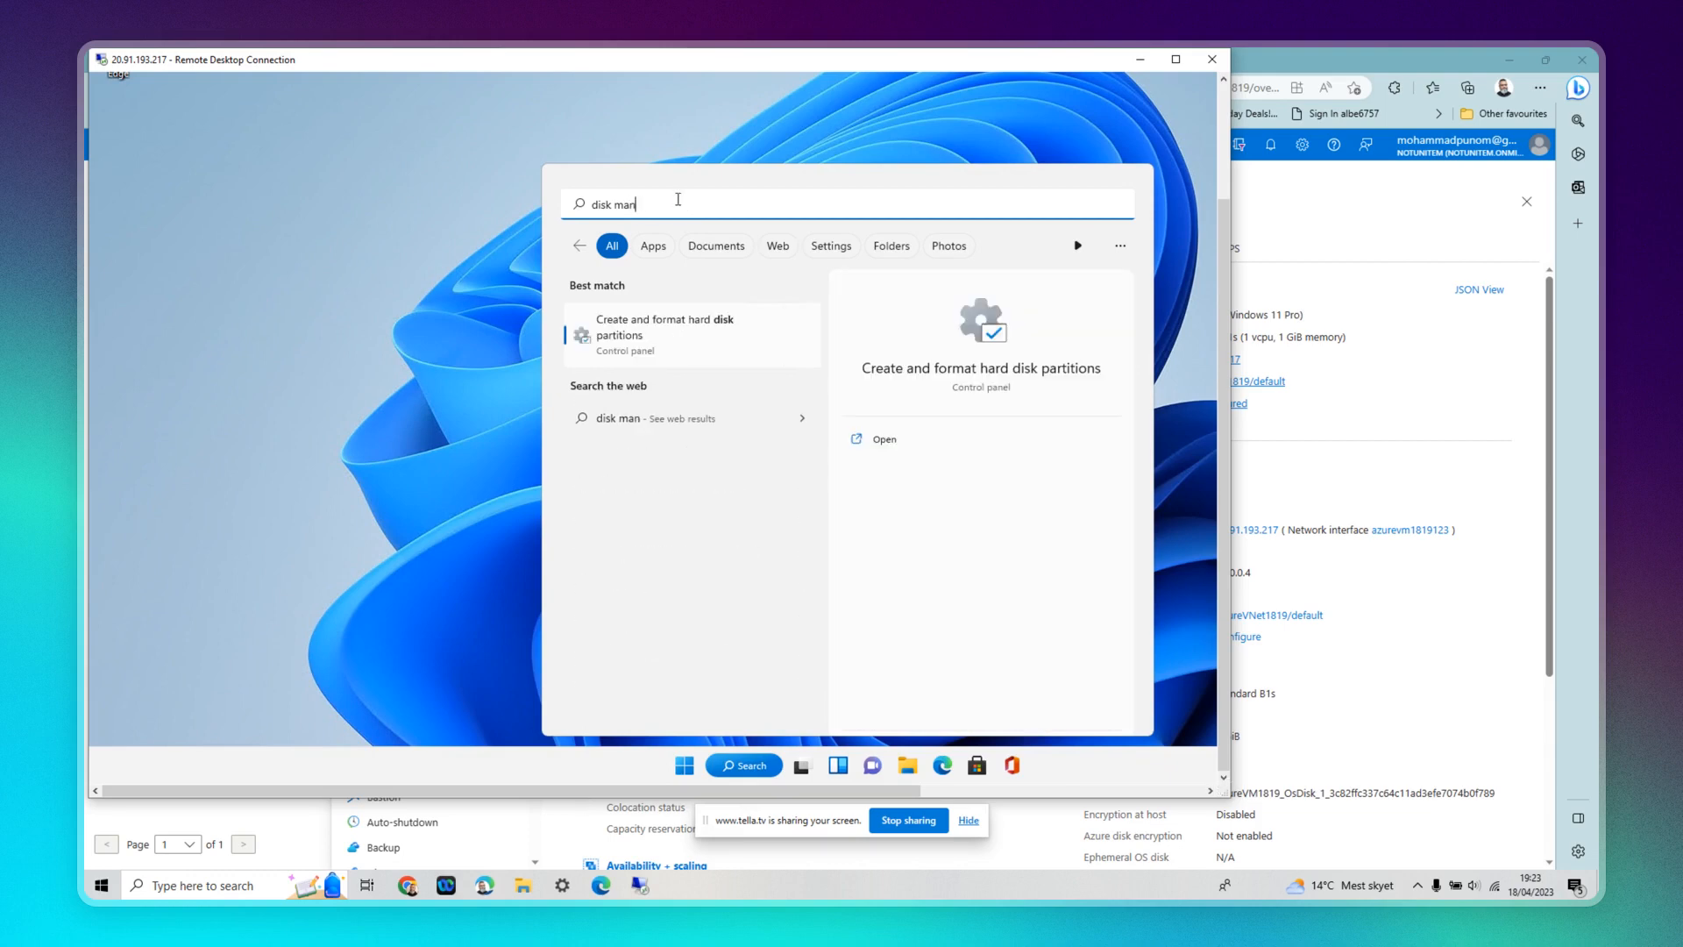
{"action": "left_click", "coordinate": [645, 326]}
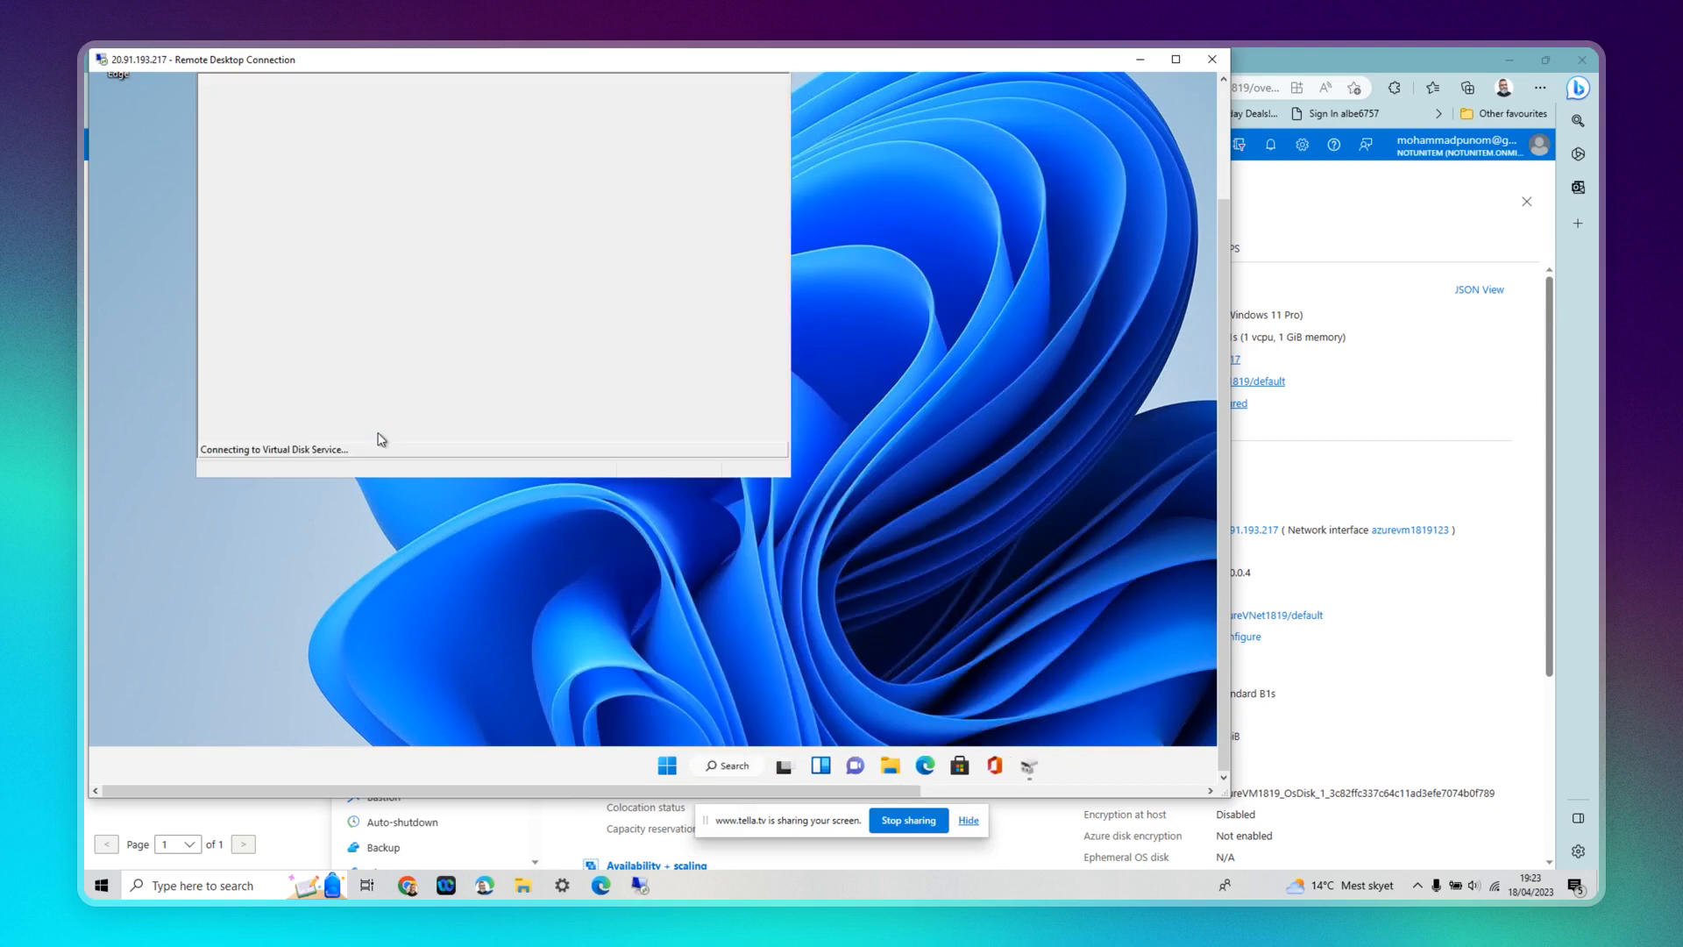
Initialize Disk 2 with the GPT (GUID Partition Table) partition style
{"action": "left_click_drag", "start_coordinate": [1225, 372], "coordinate": [1226, 296]}
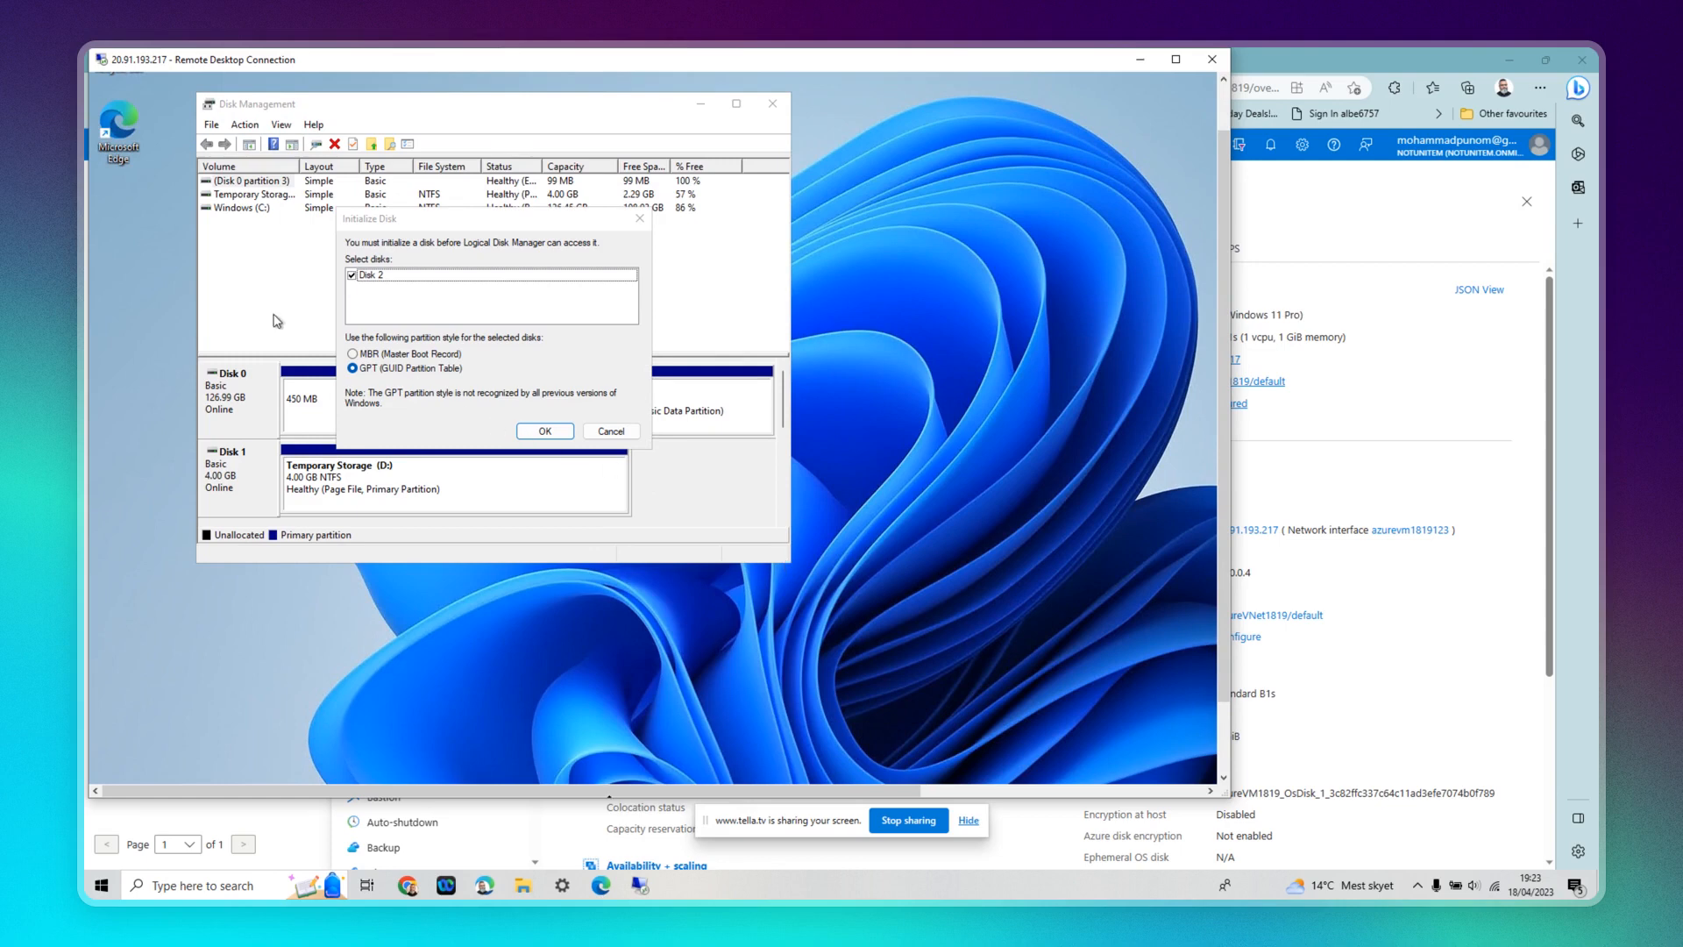
{"action": "left_click", "coordinate": [546, 431]}
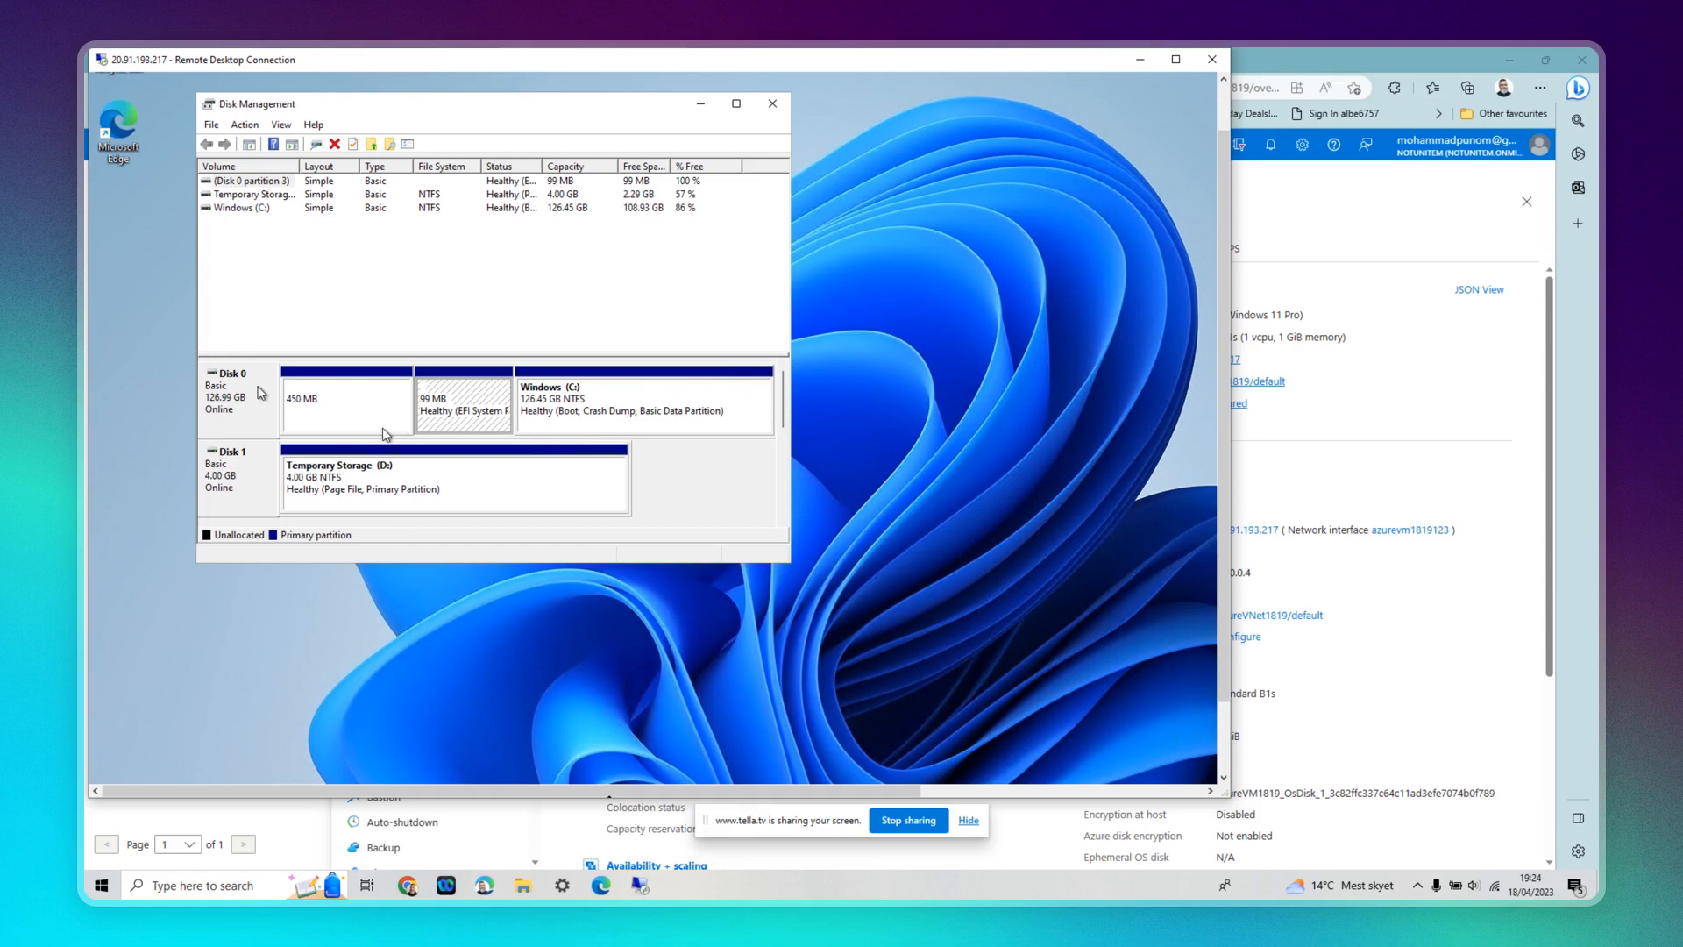
Set up a new simple volume on Disk 2's unallocated space, accepting the default size and drive letter F
{"action": "left_click_drag", "start_coordinate": [783, 414], "coordinate": [786, 444]}
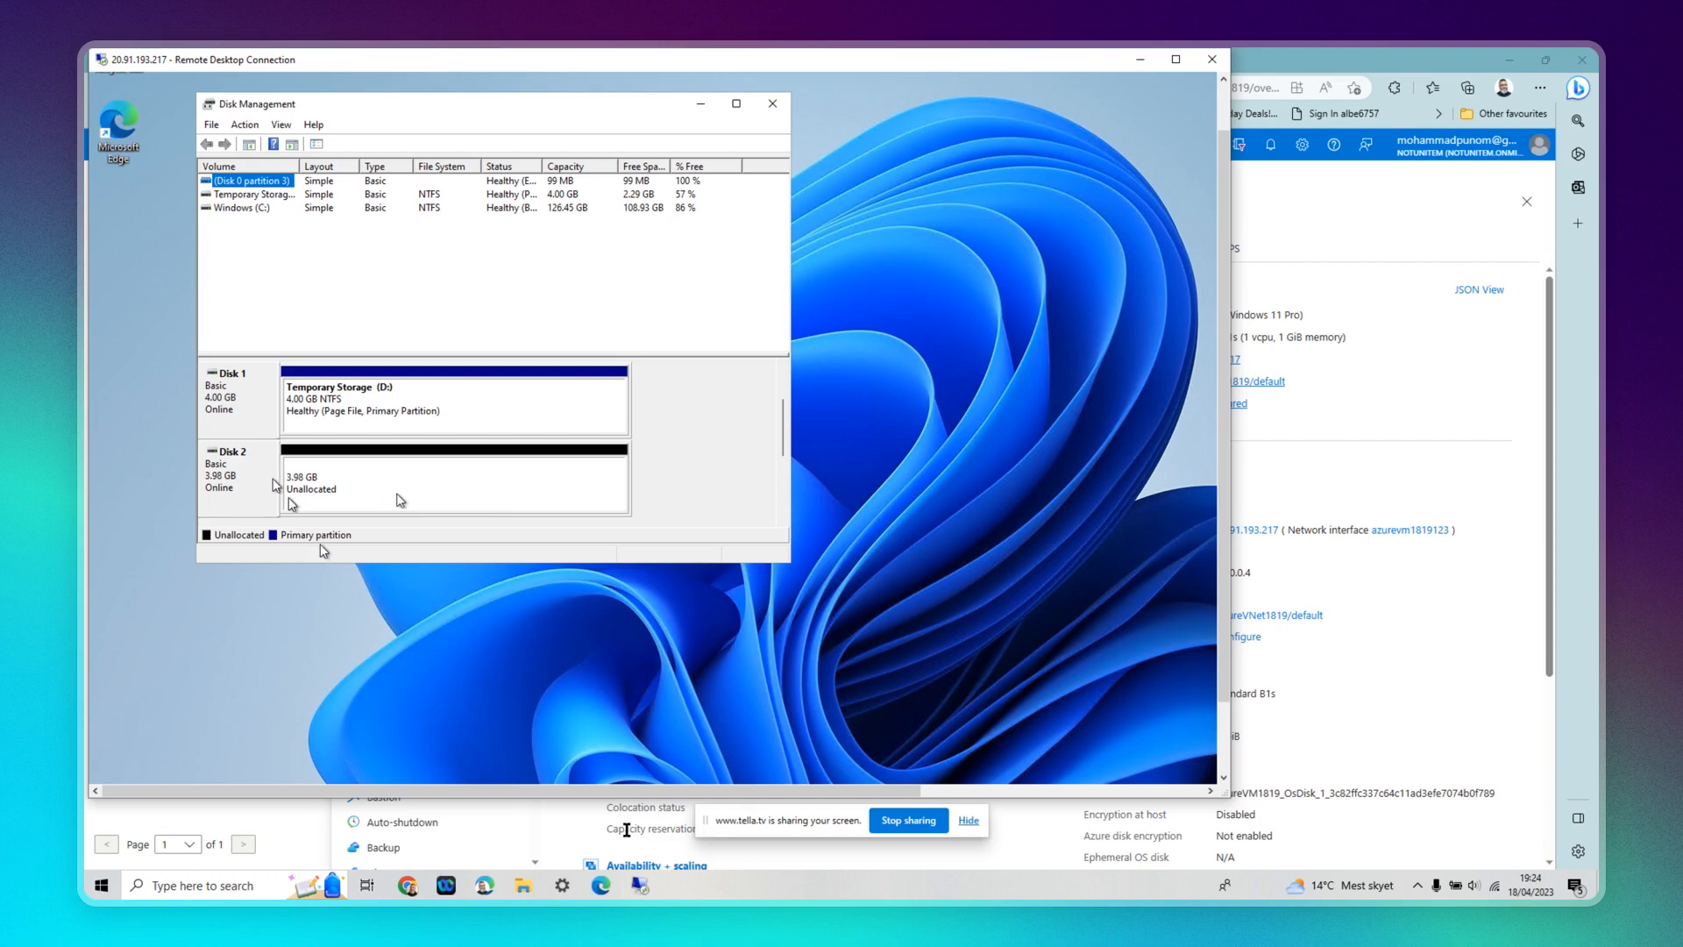
{"action": "right_click", "coordinate": [342, 489]}
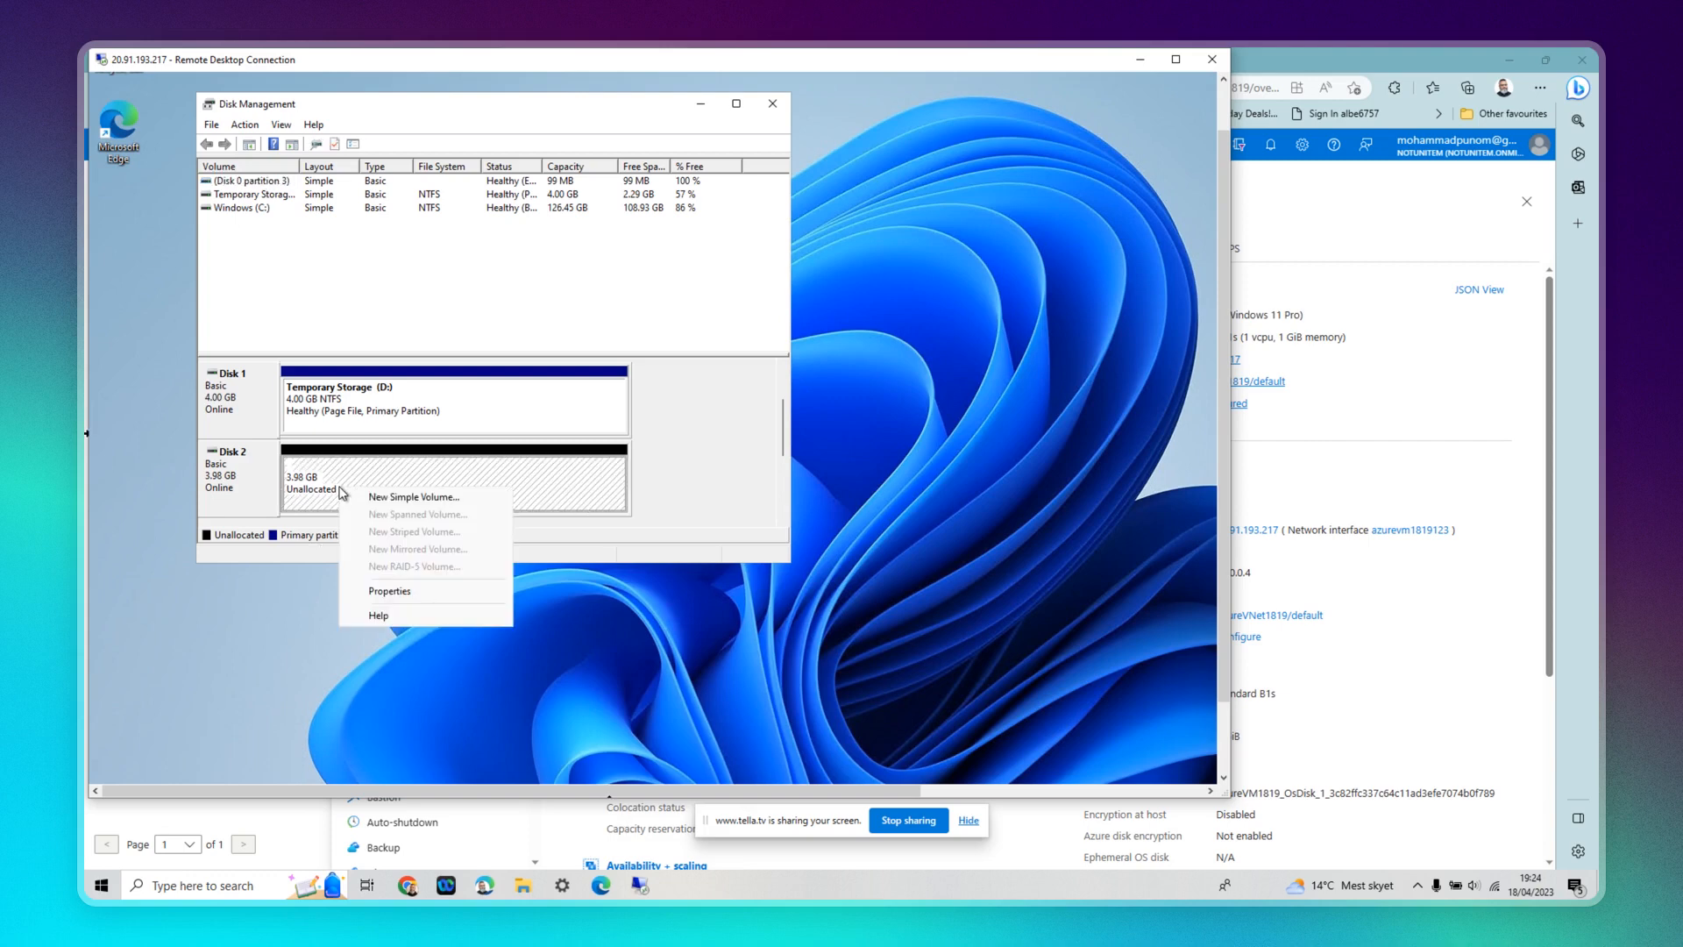
{"action": "left_click", "coordinate": [443, 496]}
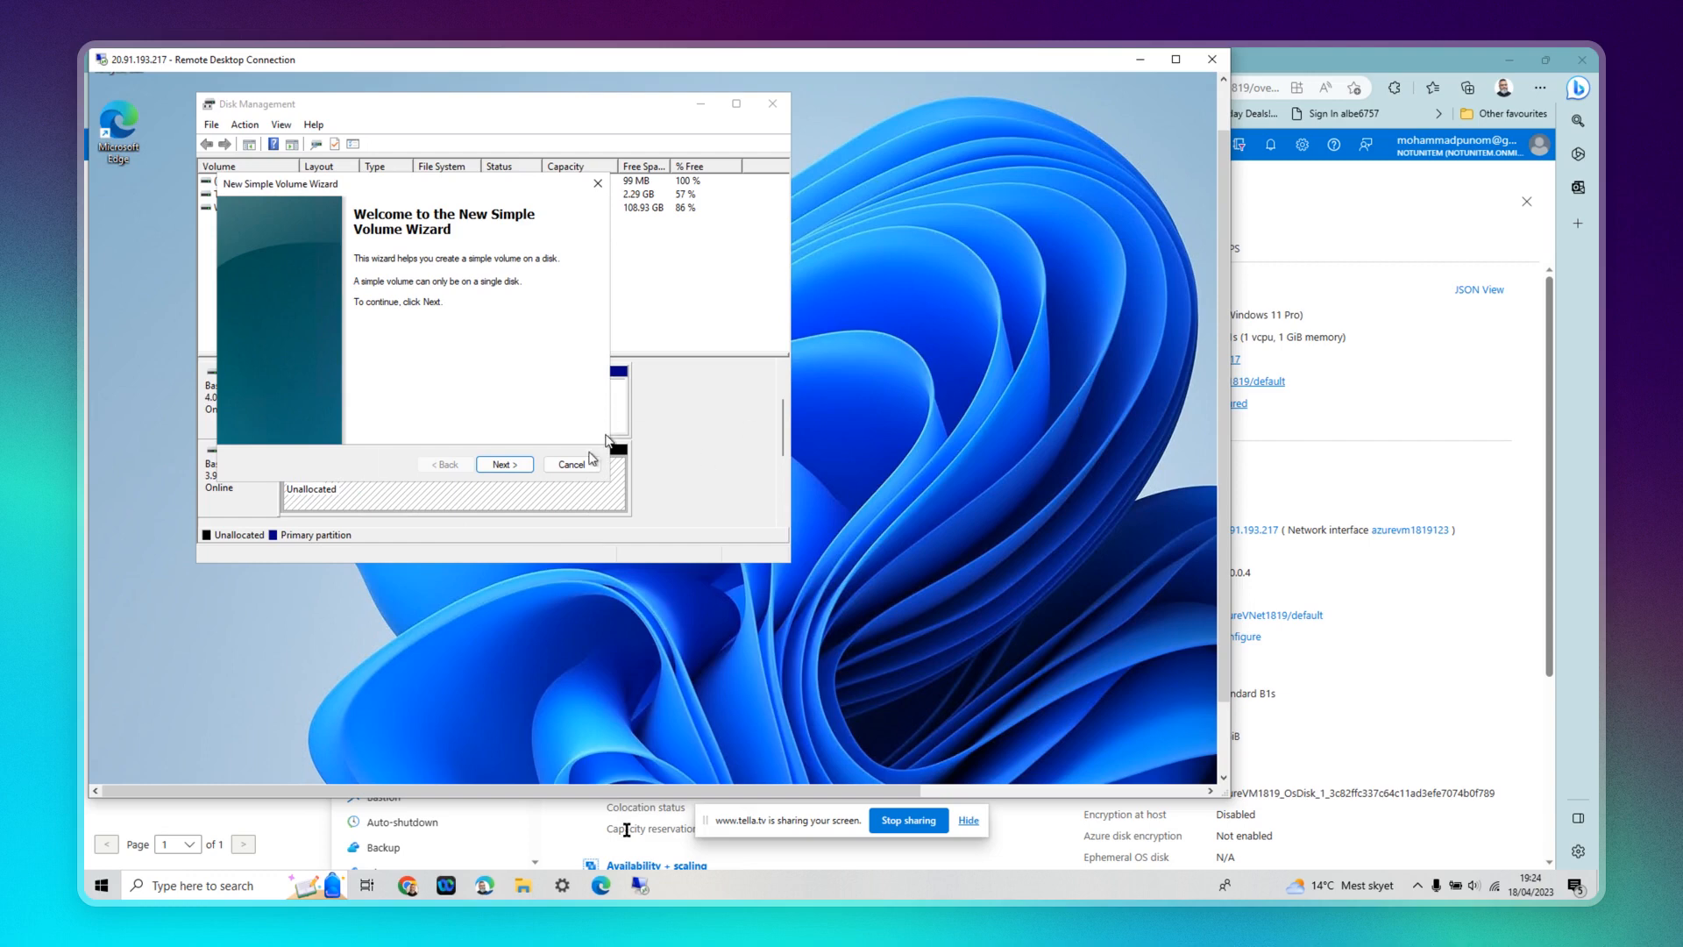
{"action": "left_click", "coordinate": [505, 464]}
{"action": "left_click", "coordinate": [505, 464]}
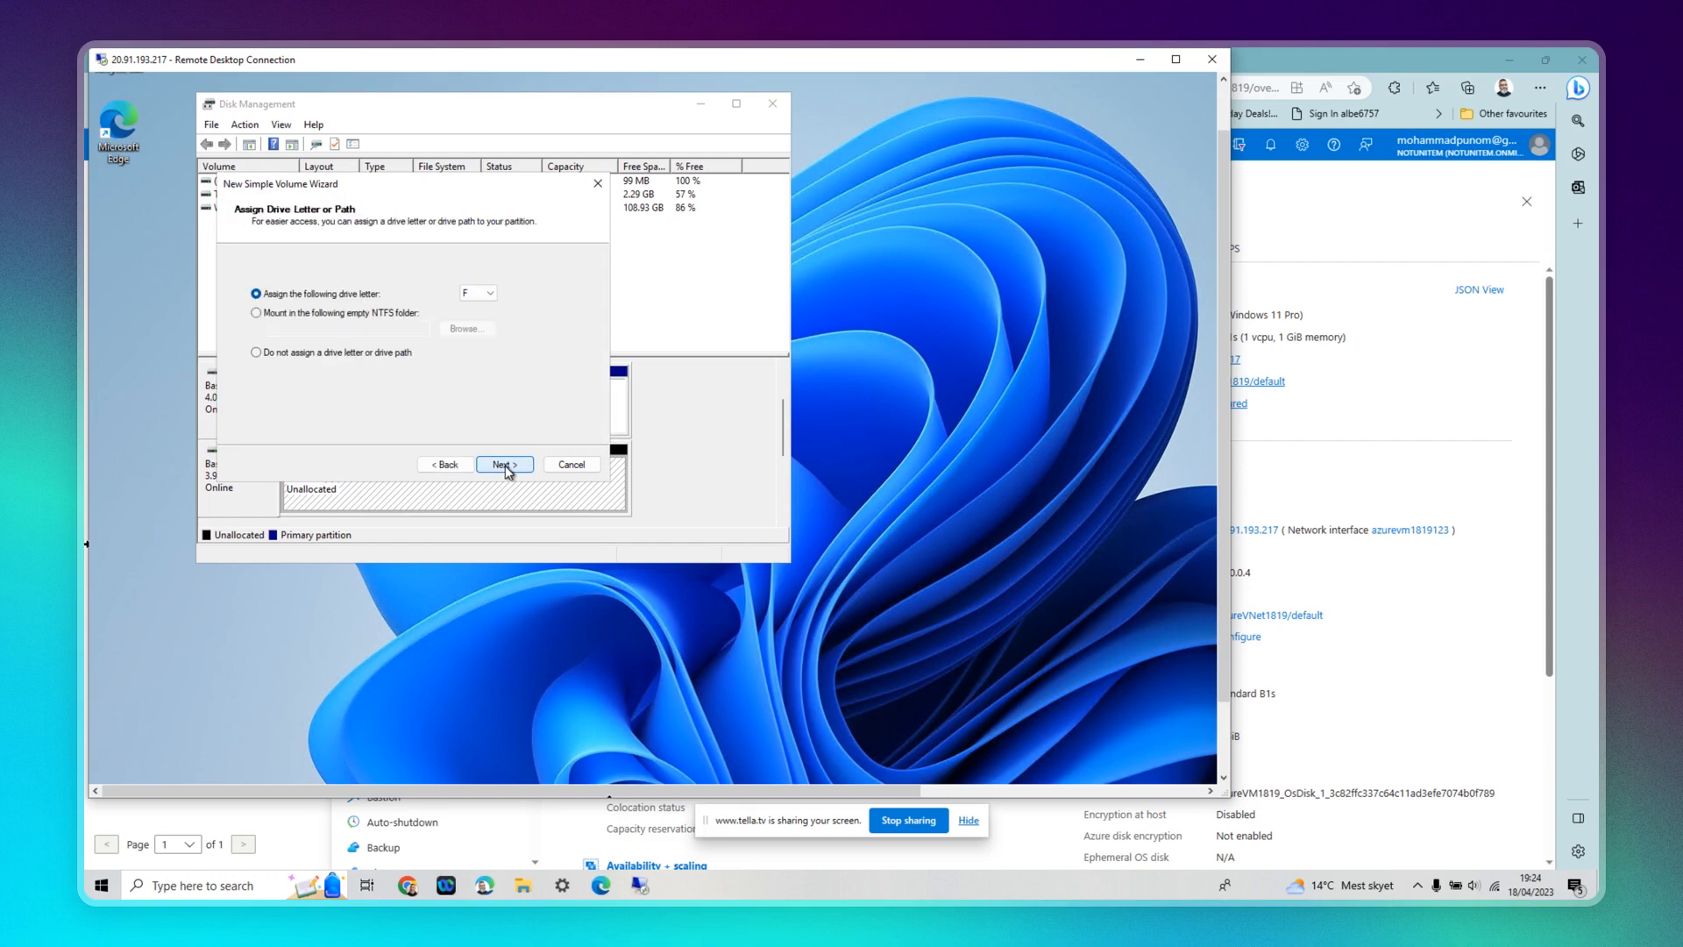
{"action": "left_click", "coordinate": [506, 466]}
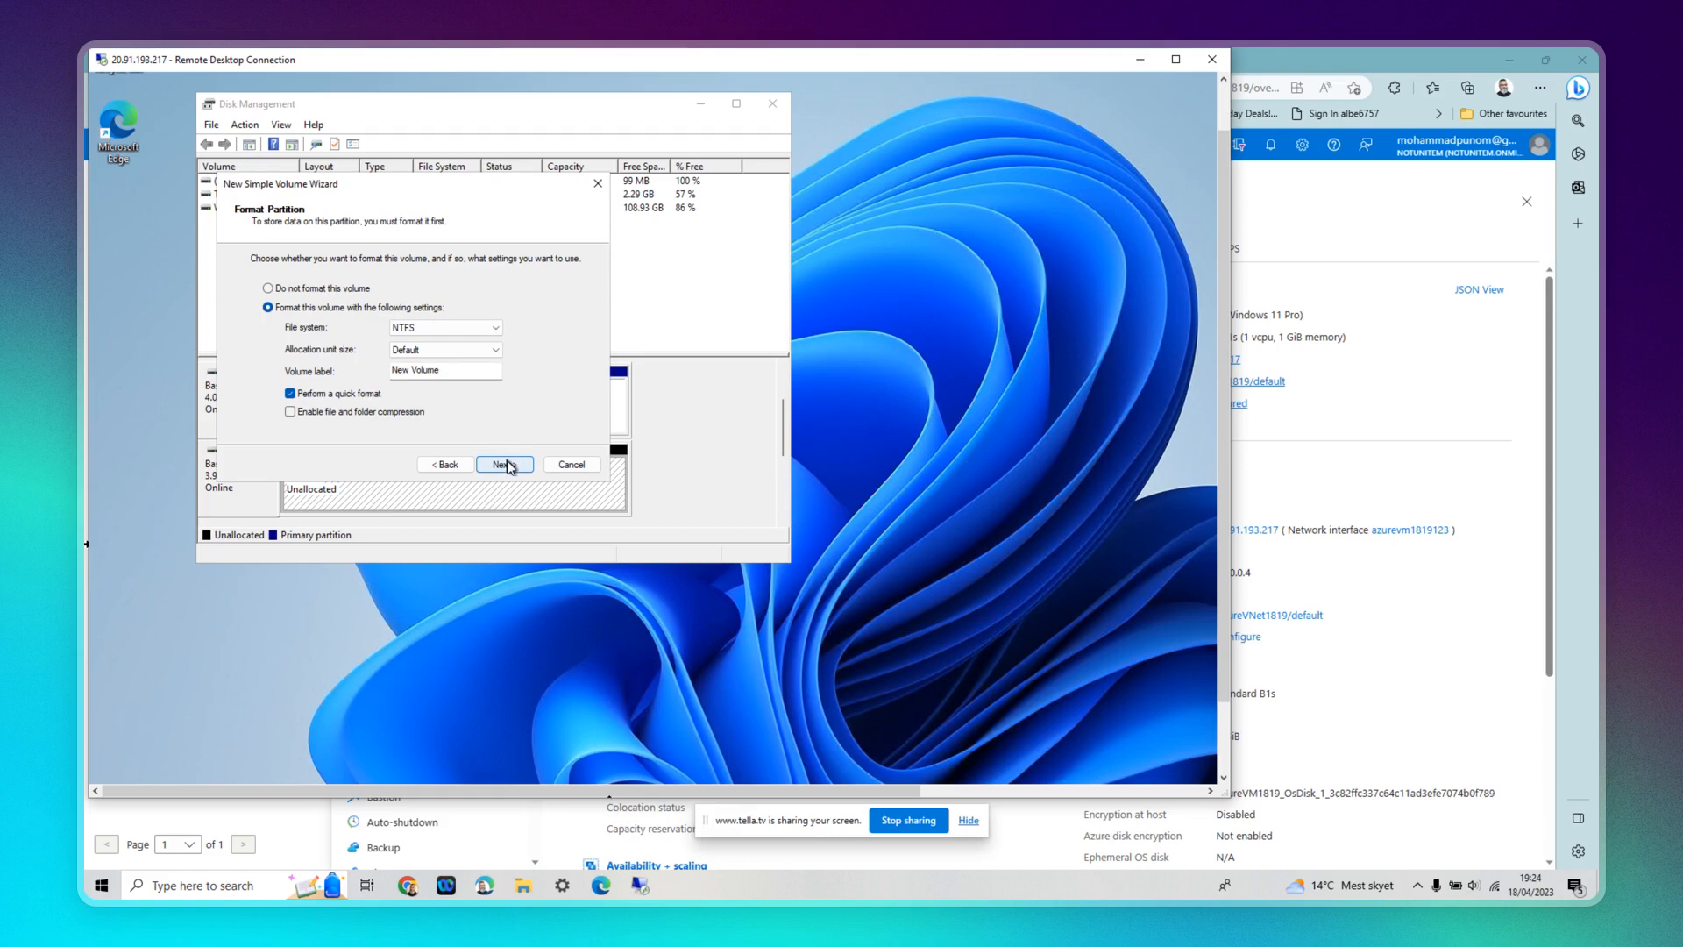
Label the new volume MyDataDisk1819, keep the NTFS quick format settings, and finish creating it
{"action": "left_click", "coordinate": [470, 373]}
{"action": "double_click", "coordinate": [471, 372]}
{"action": "left_click", "coordinate": [470, 373]}
{"action": "key", "text": "BackSpace"}
{"action": "key", "text": "BackSpace"}
{"action": "key", "text": "BackSpace"}
{"action": "key", "text": "BackSpace"}
{"action": "key", "text": "BackSpace"}
{"action": "key", "text": "BackSpace"}
{"action": "key", "text": "BackSpace"}
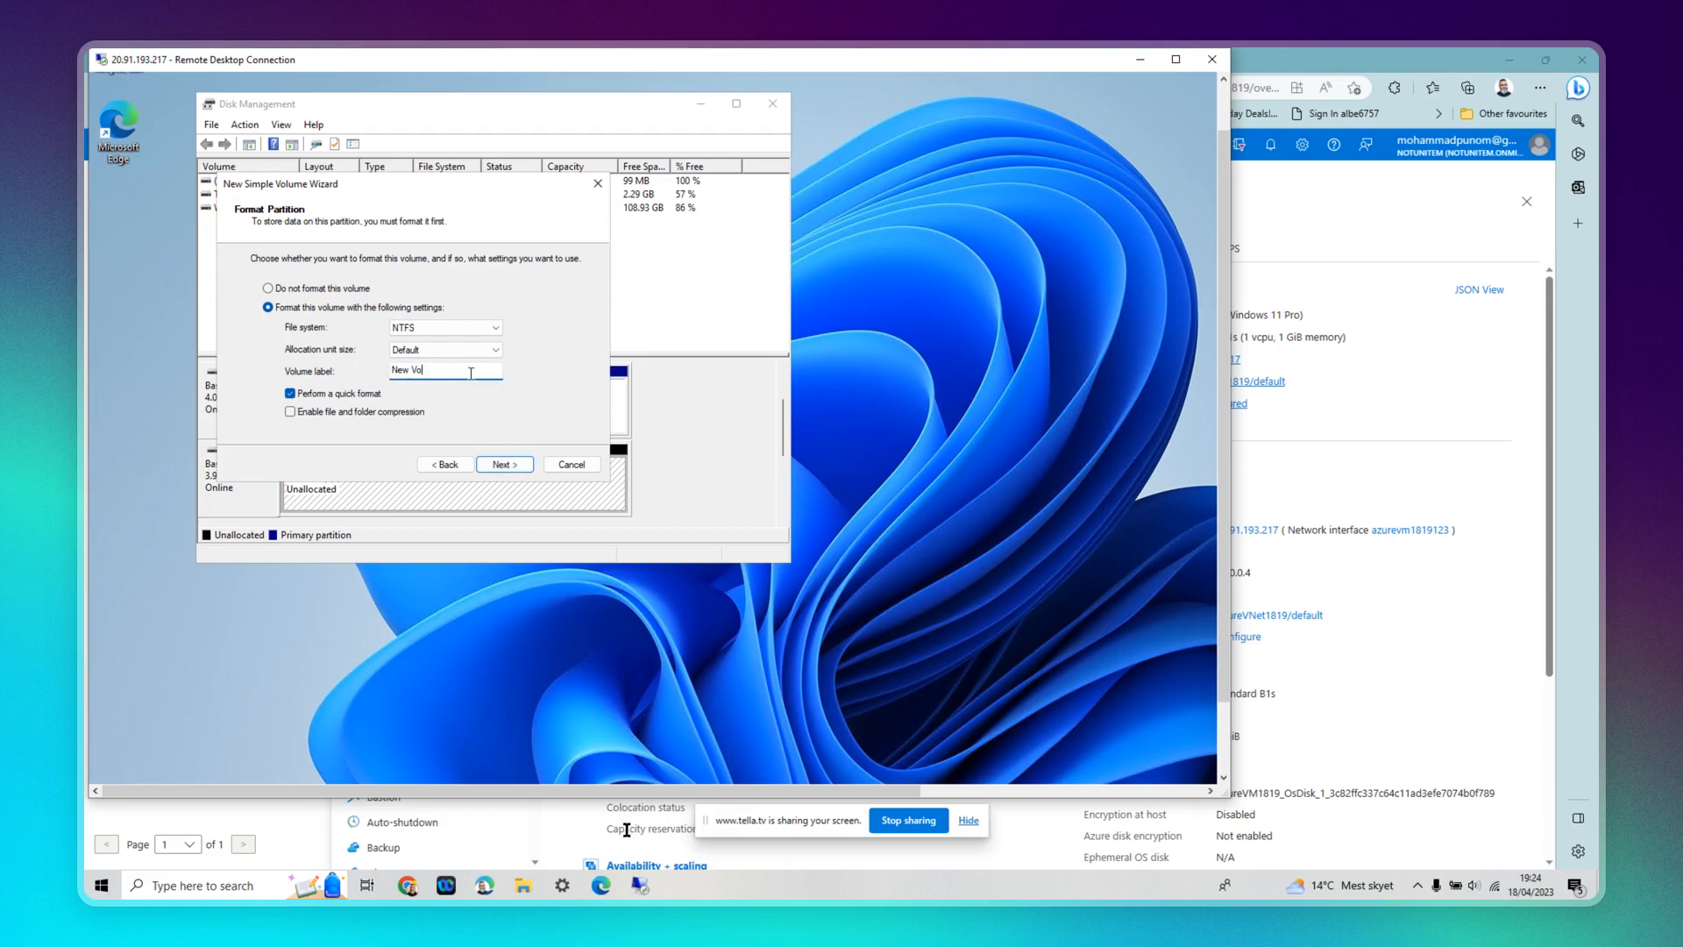
{"action": "key", "text": "BackSpace"}
{"action": "key", "text": "BackSpace"}
{"action": "key", "text": "BackSpace"}
{"action": "type", "text": "MyDataDisk1818"}
{"action": "key", "text": "BackSpace"}
{"action": "type", "text": "9"}
{"action": "left_click", "coordinate": [517, 467]}
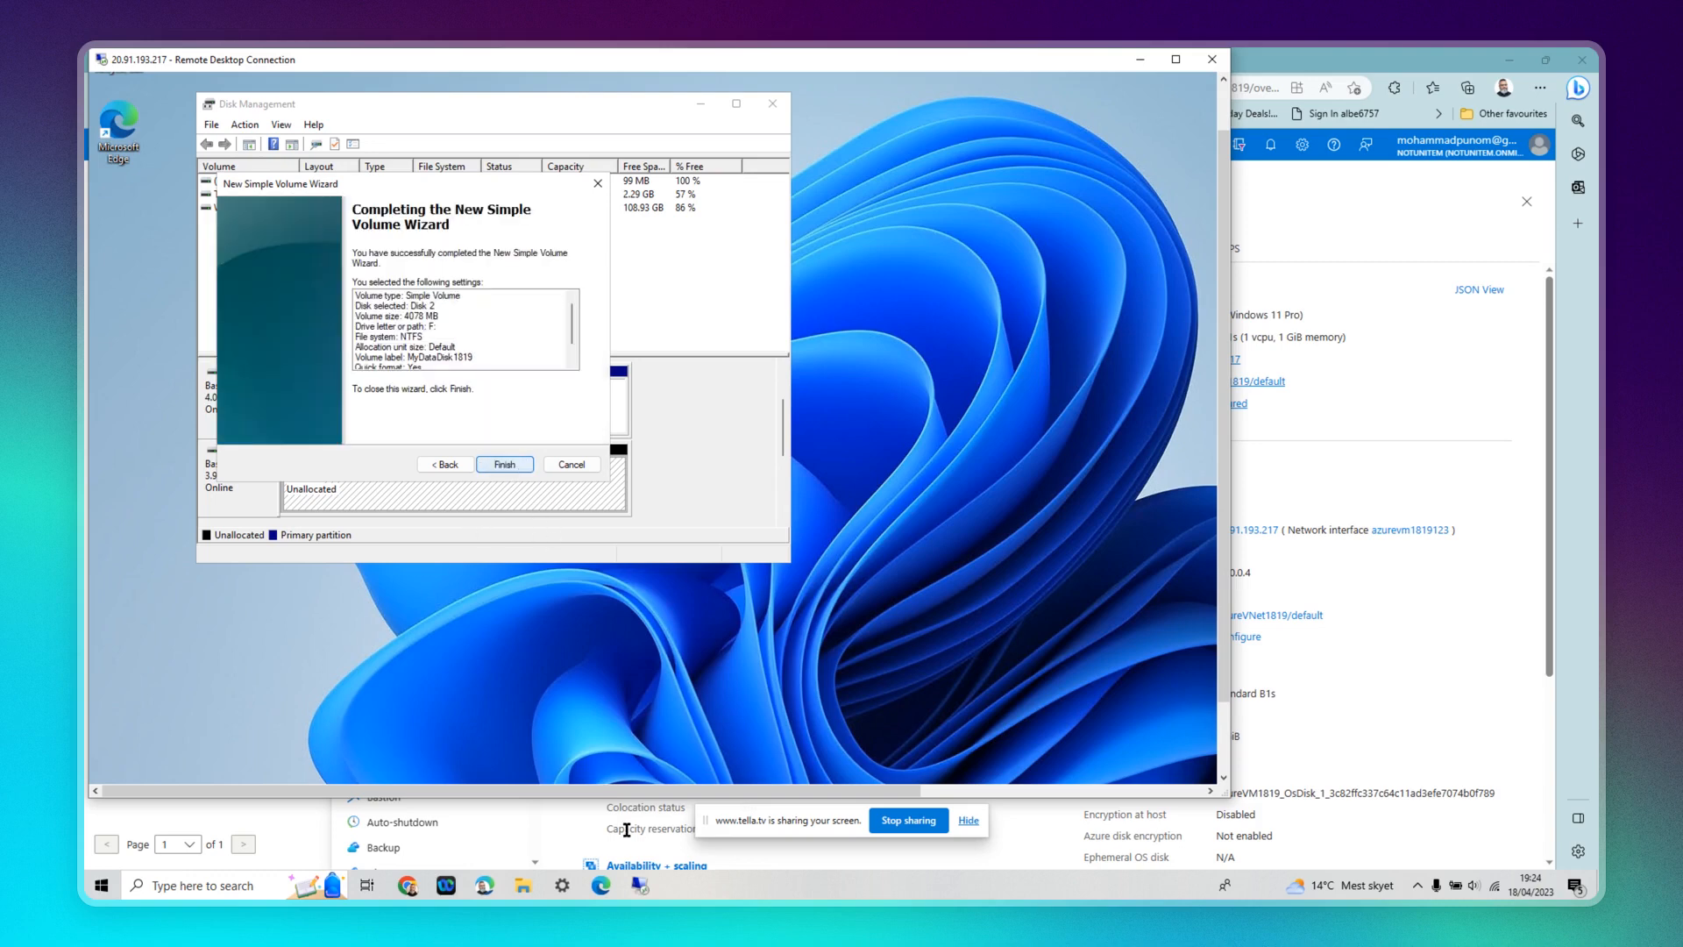
{"action": "left_click", "coordinate": [517, 467]}
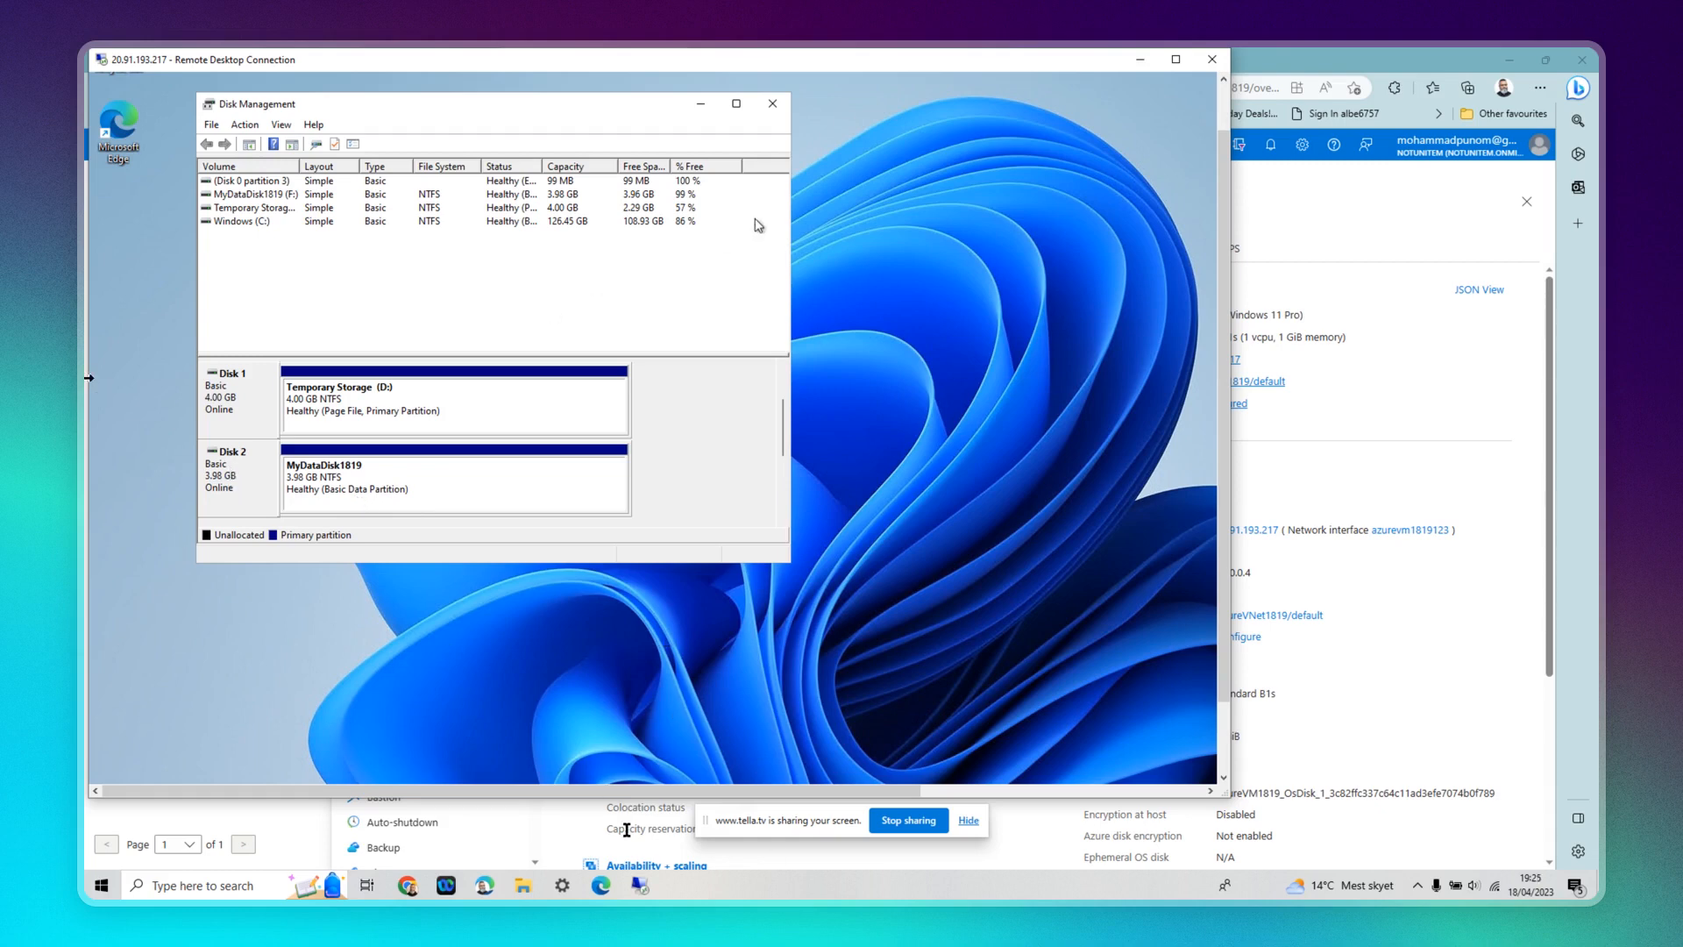
Close the Remote Desktop window and confirm disconnecting the session from the virtual machine
{"action": "left_click", "coordinate": [1211, 60]}
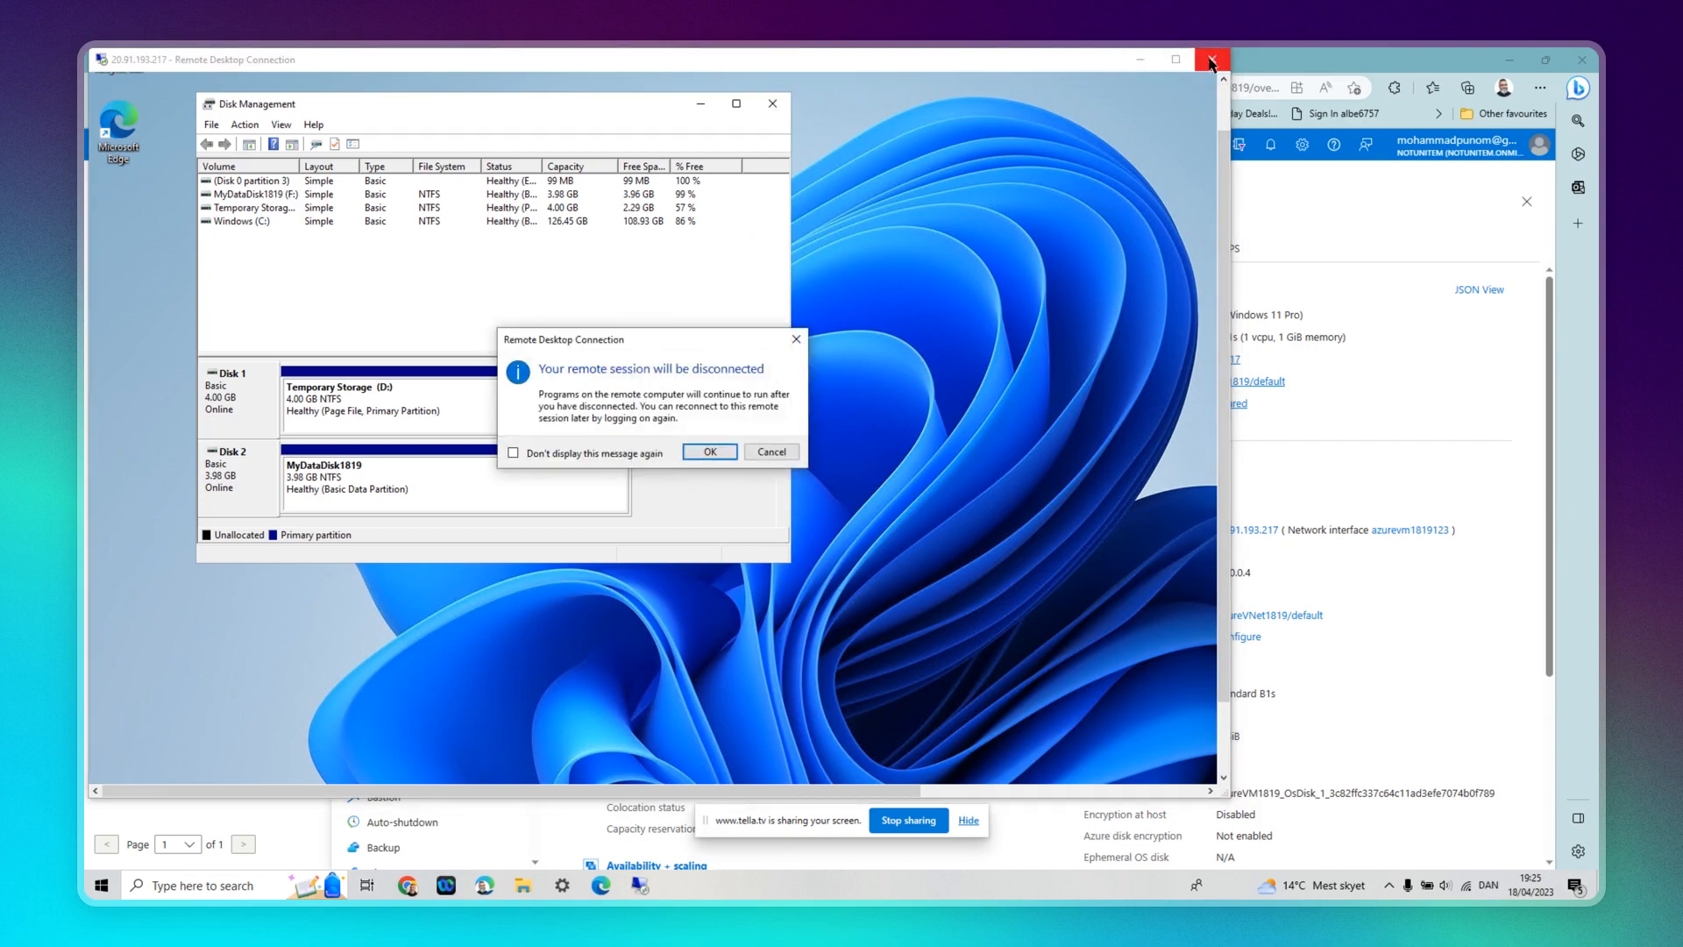
{"action": "left_click", "coordinate": [710, 452]}
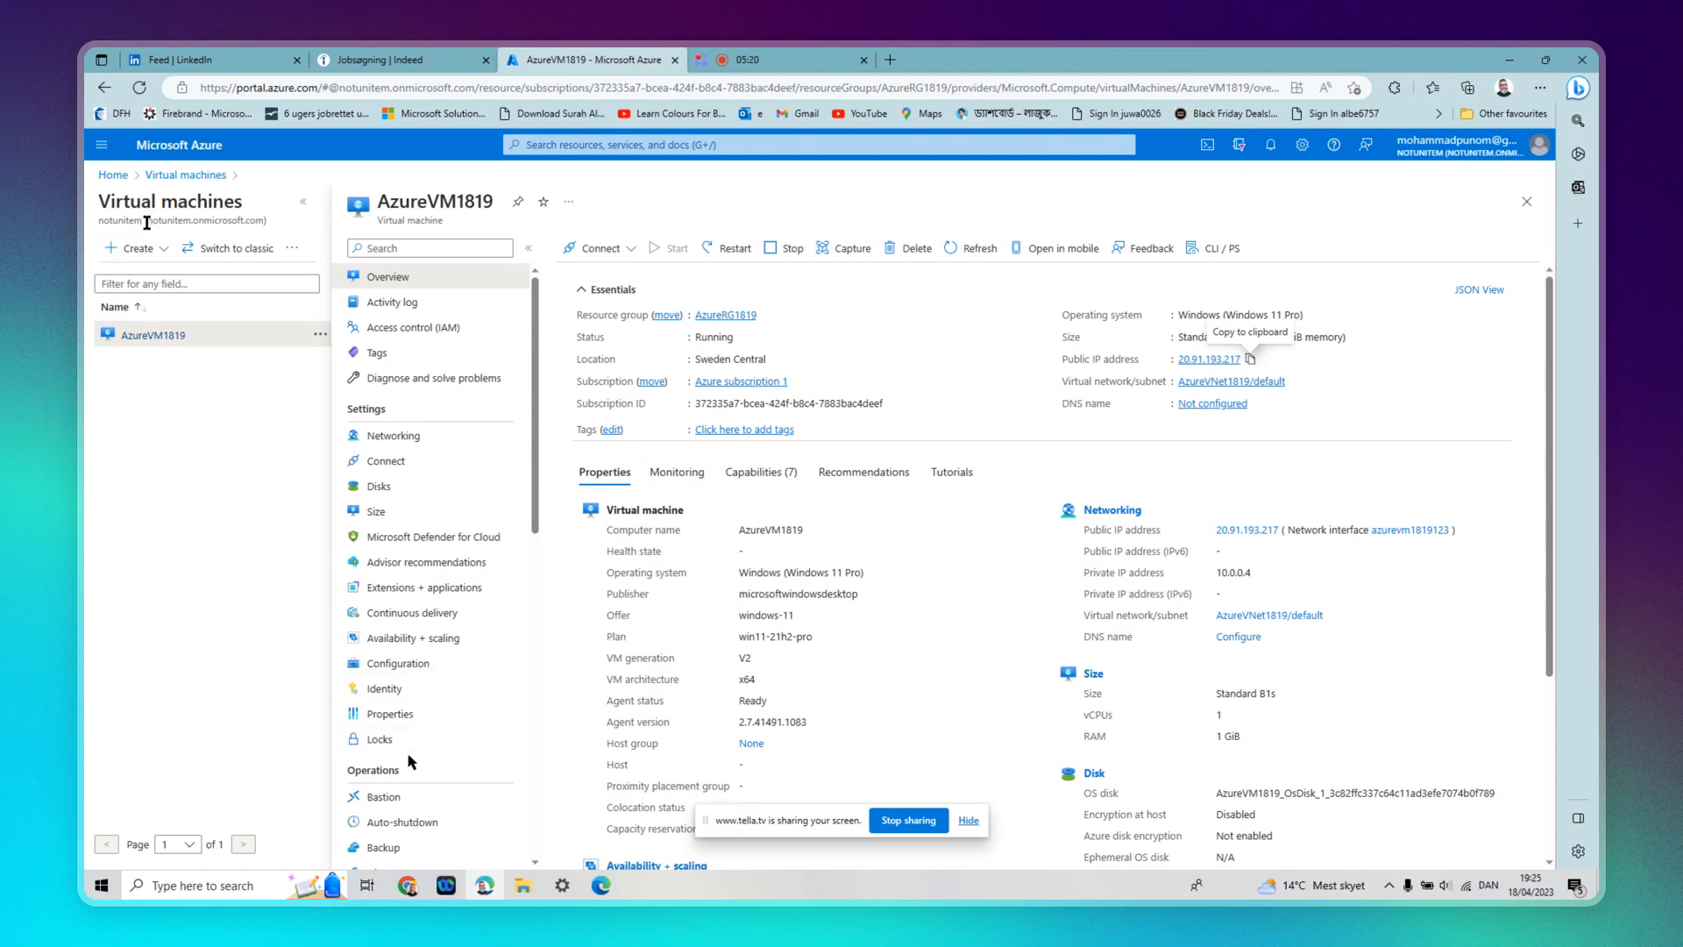
From the portal home page, search for disk, go to the Disks service and open AzureVM1819_DataDisk_0
{"action": "left_click", "coordinate": [109, 176]}
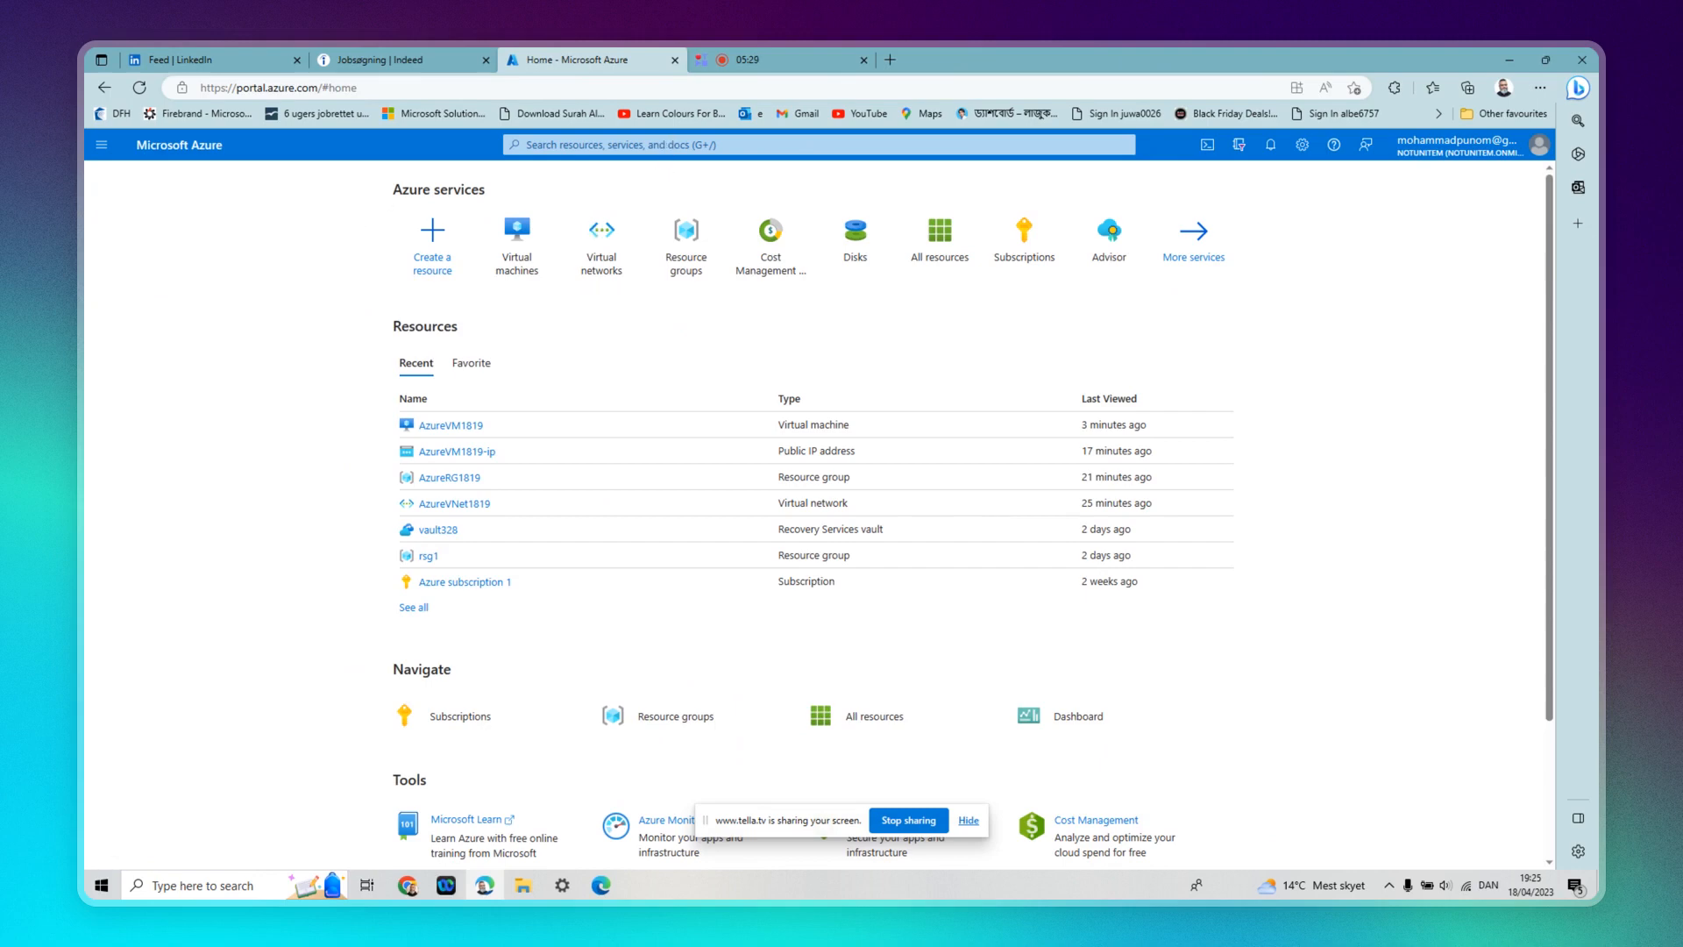
{"action": "left_click", "coordinate": [672, 144]}
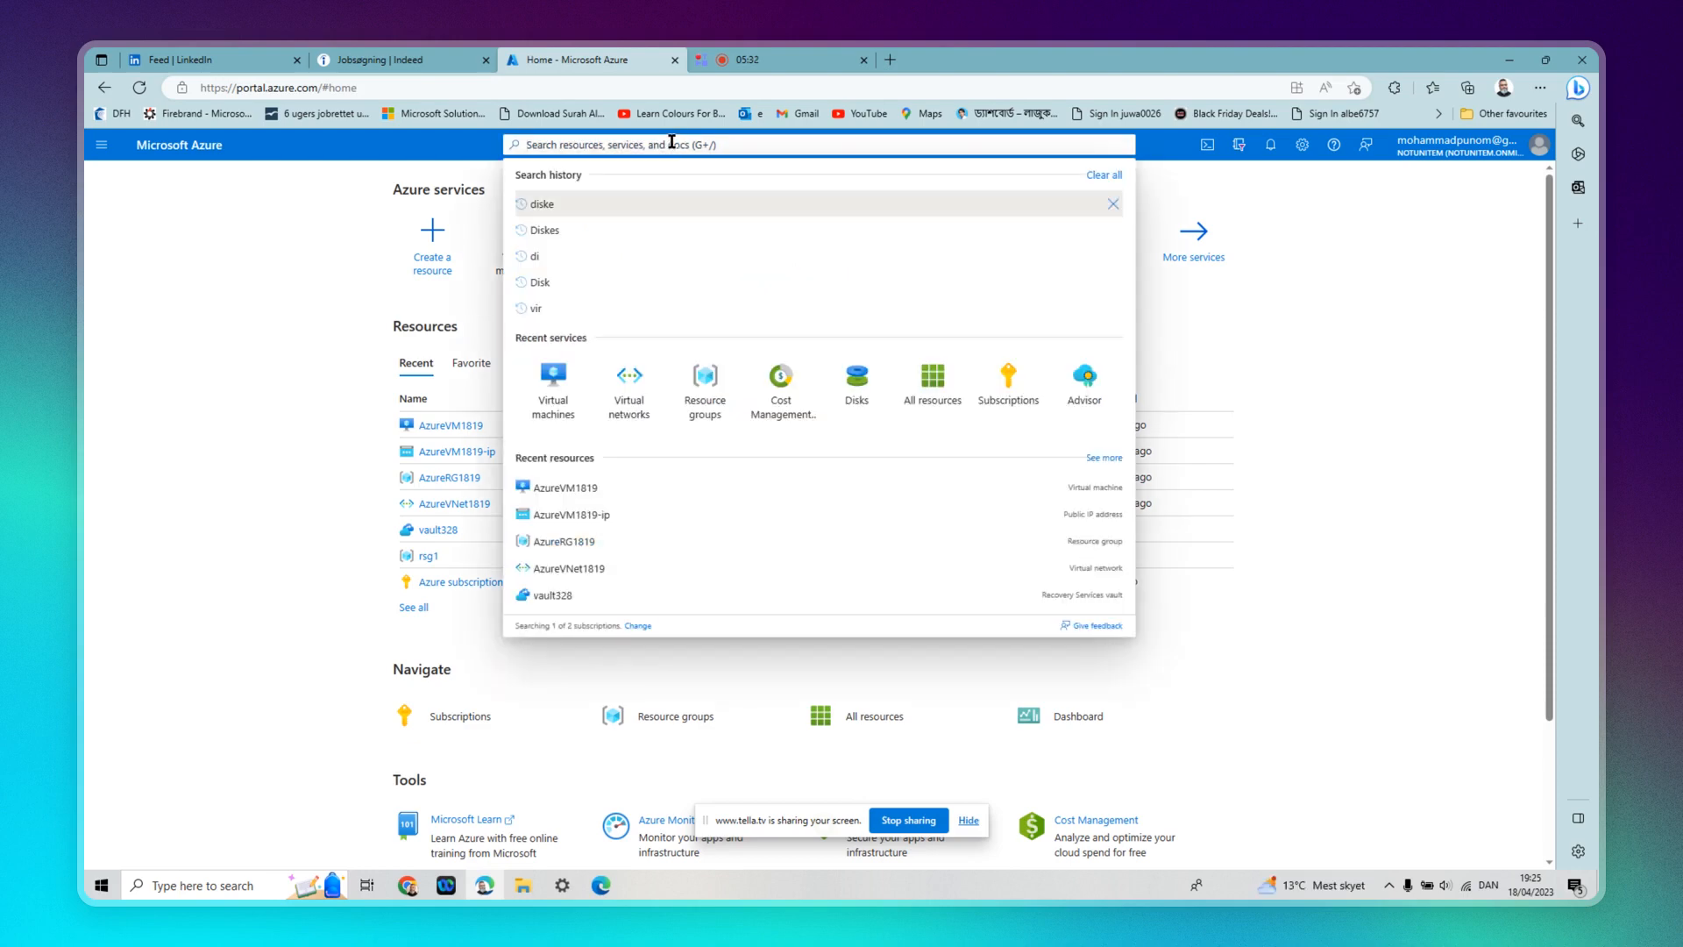
{"action": "type", "text": "*"}
{"action": "key", "text": "BackSpace"}
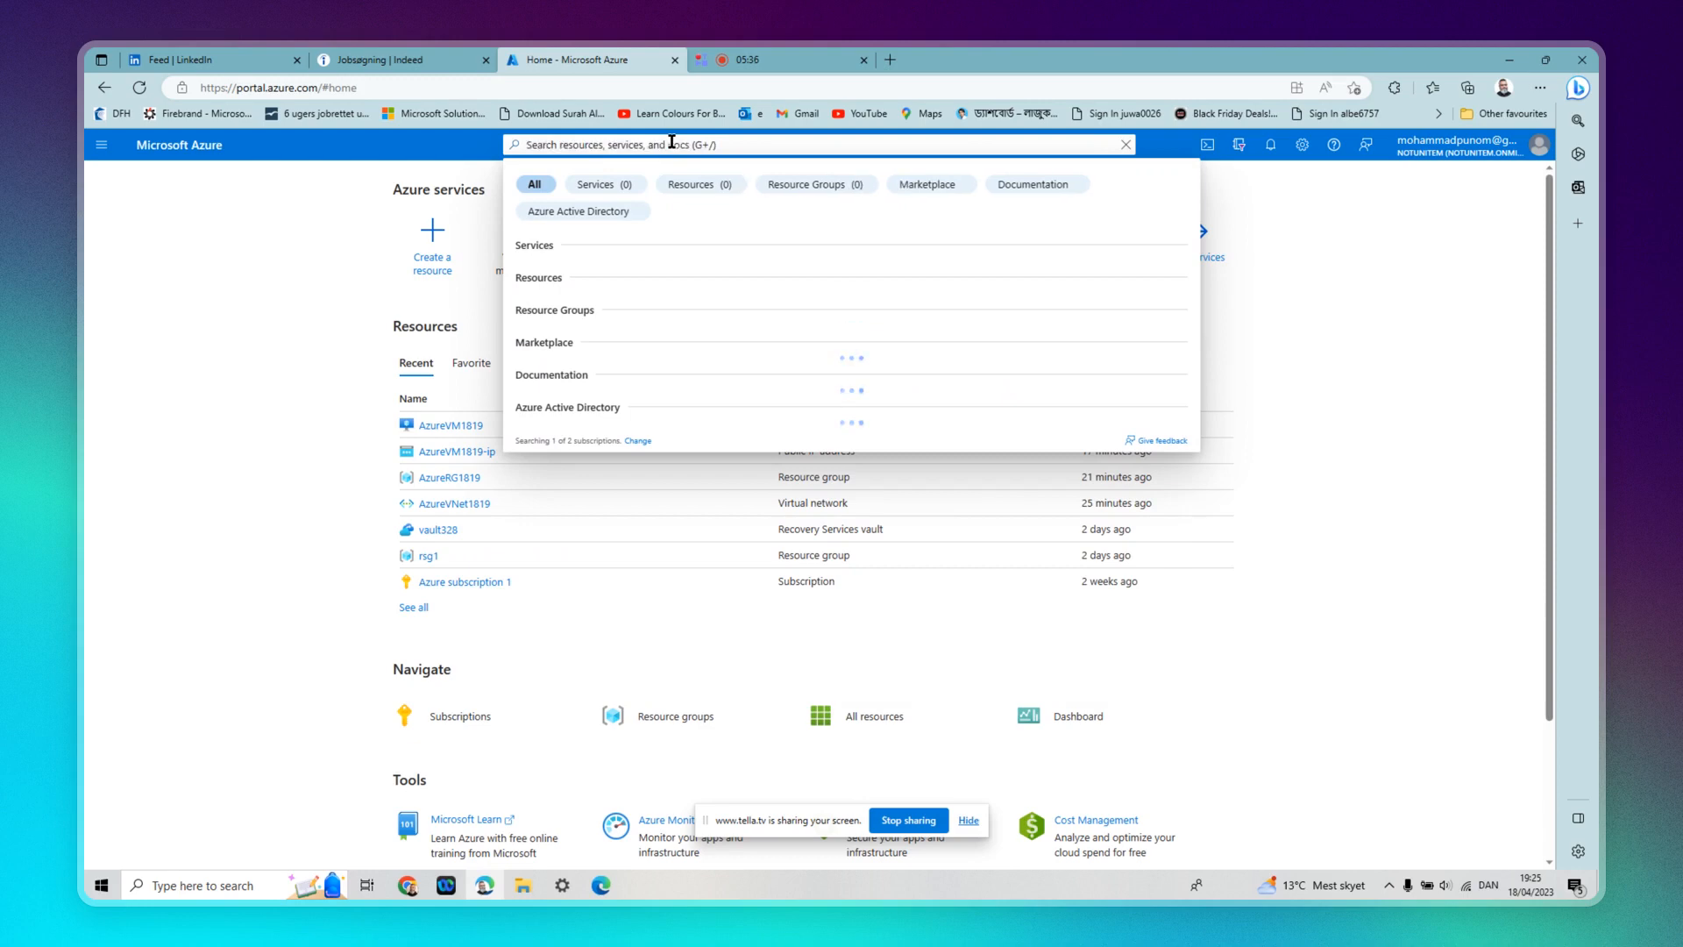
{"action": "type", "text": "do"}
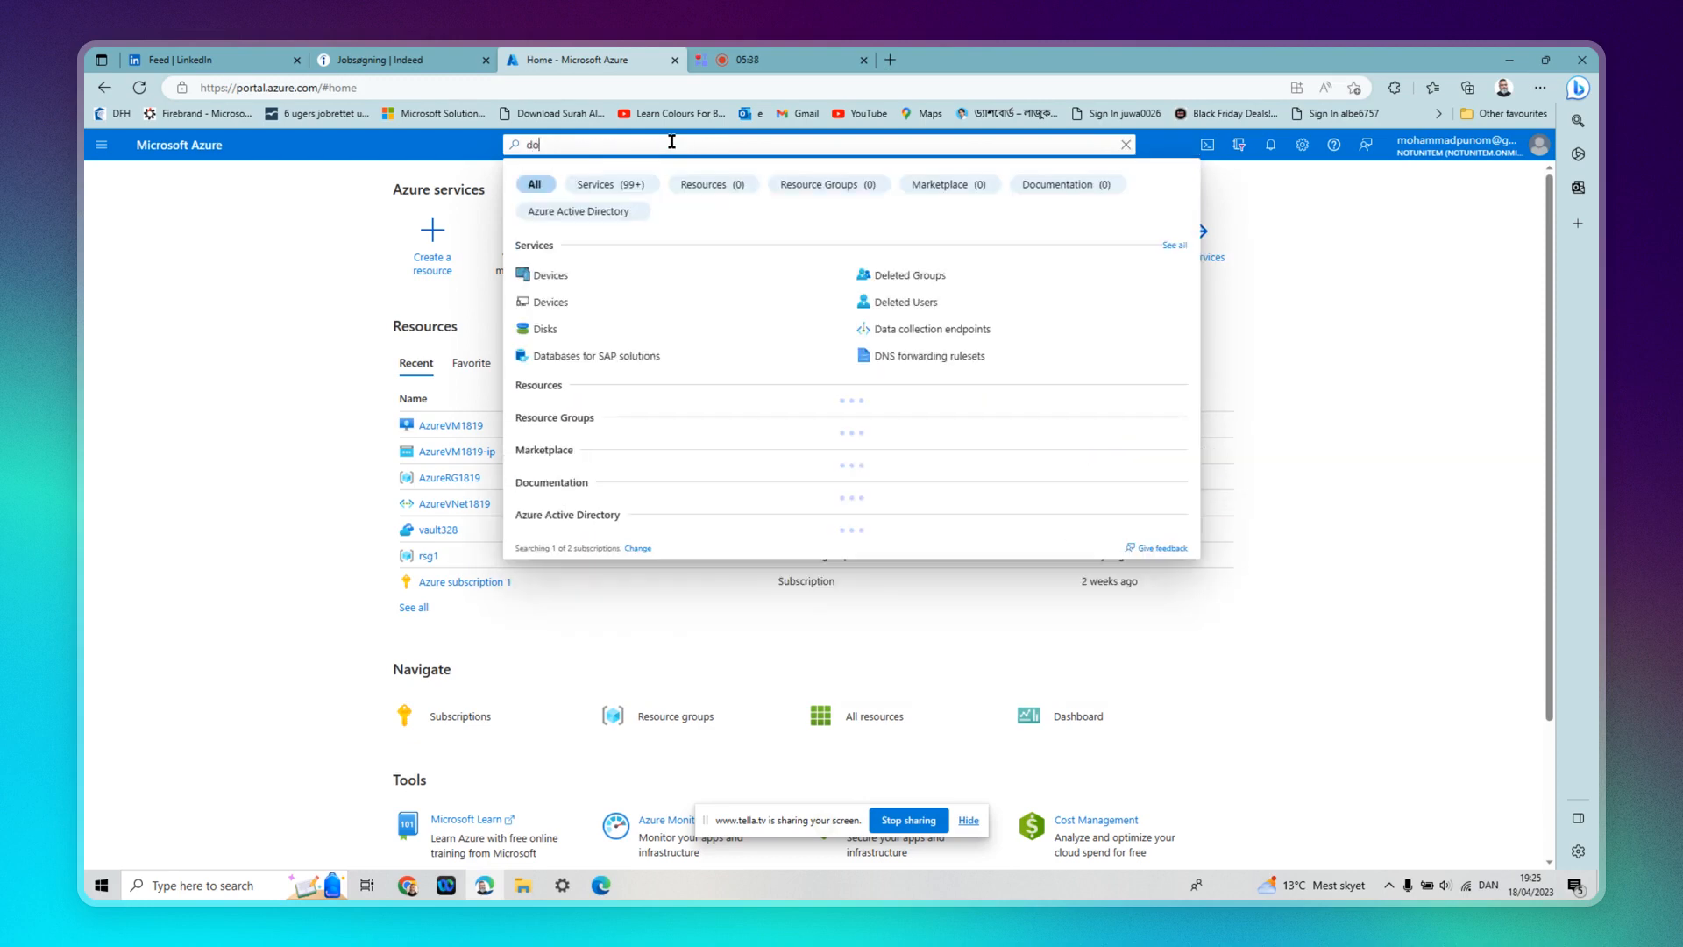
{"action": "type", "text": "sk"}
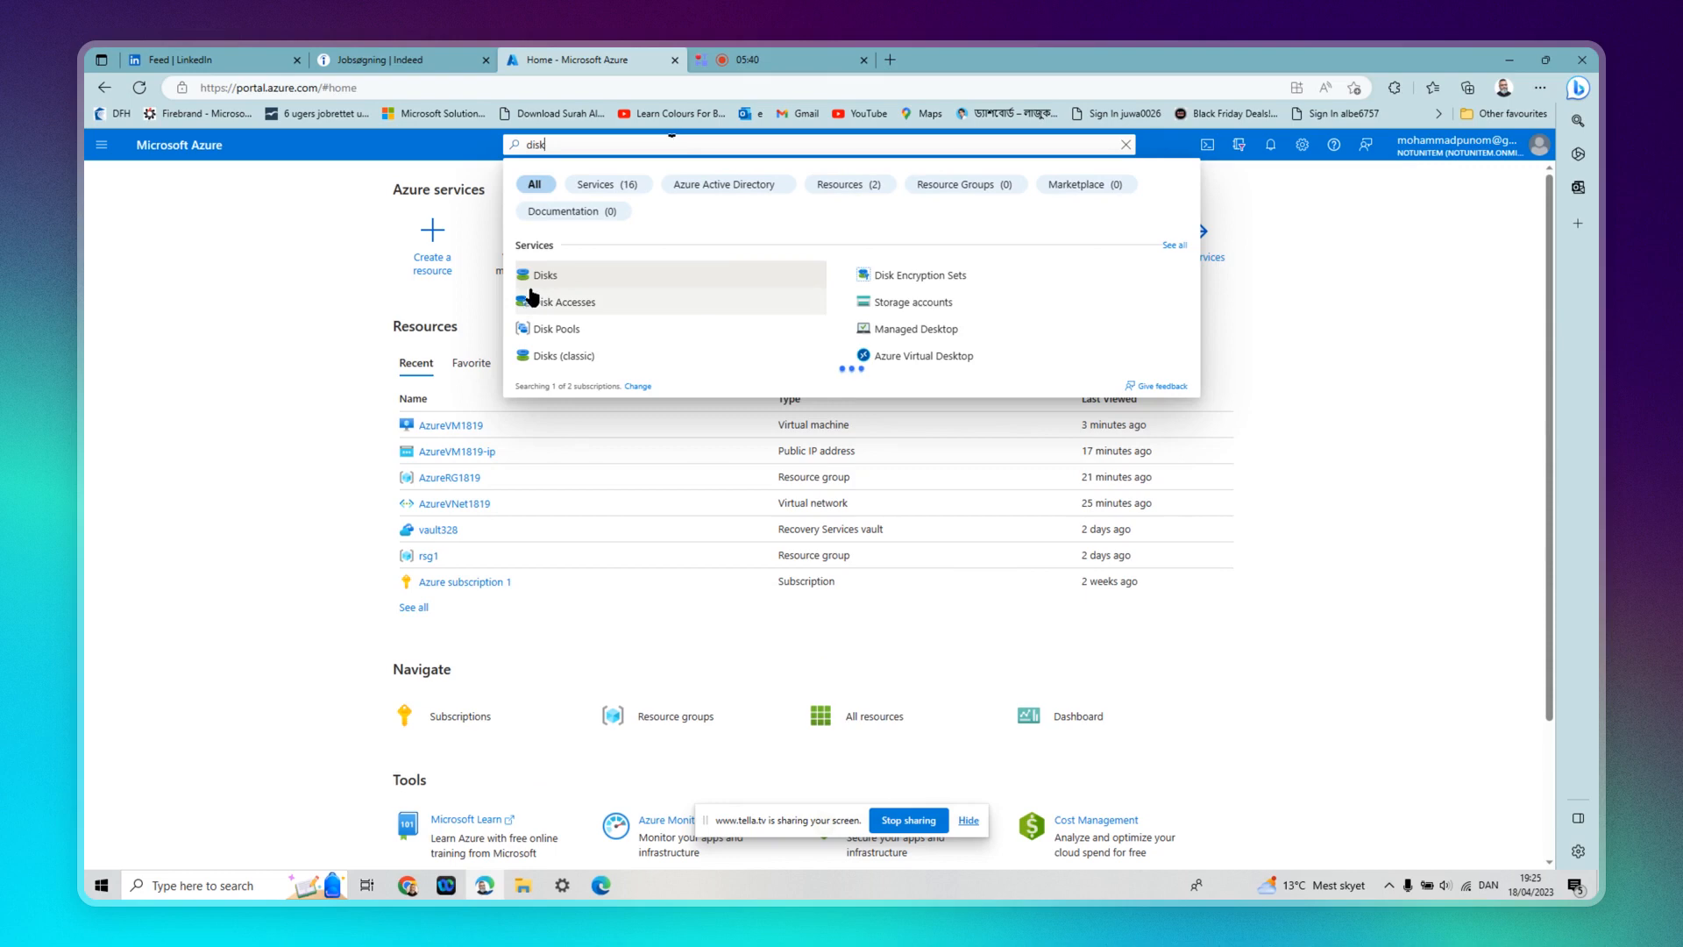
{"action": "left_click", "coordinate": [537, 278]}
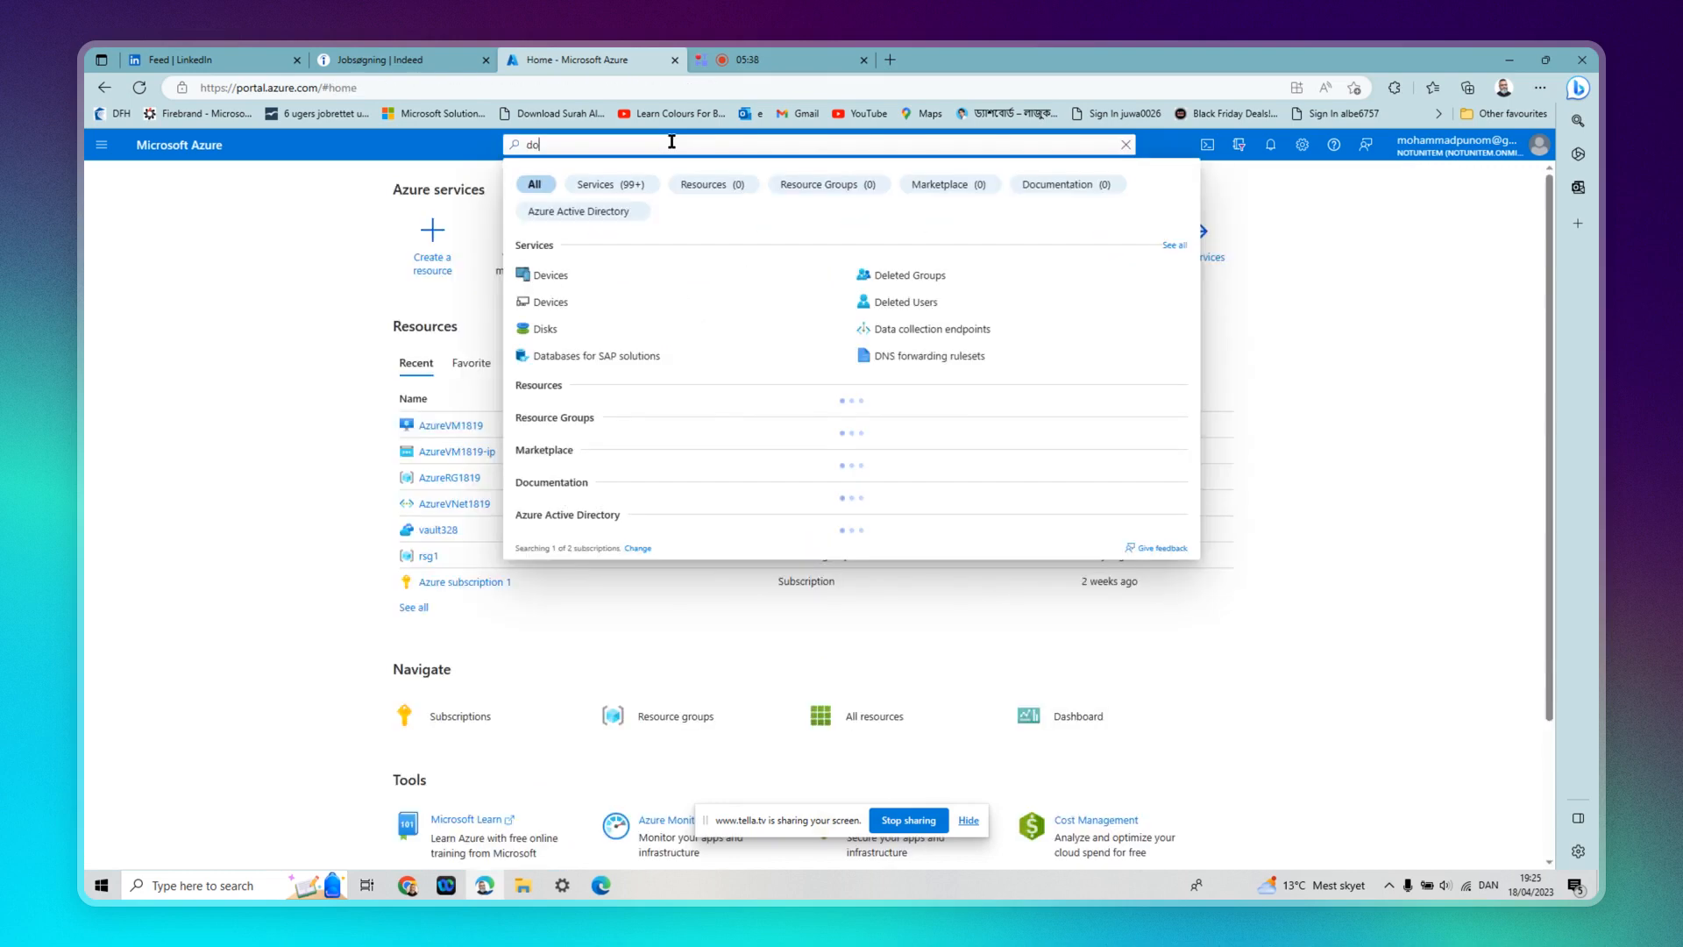
{"action": "type", "text": "k"}
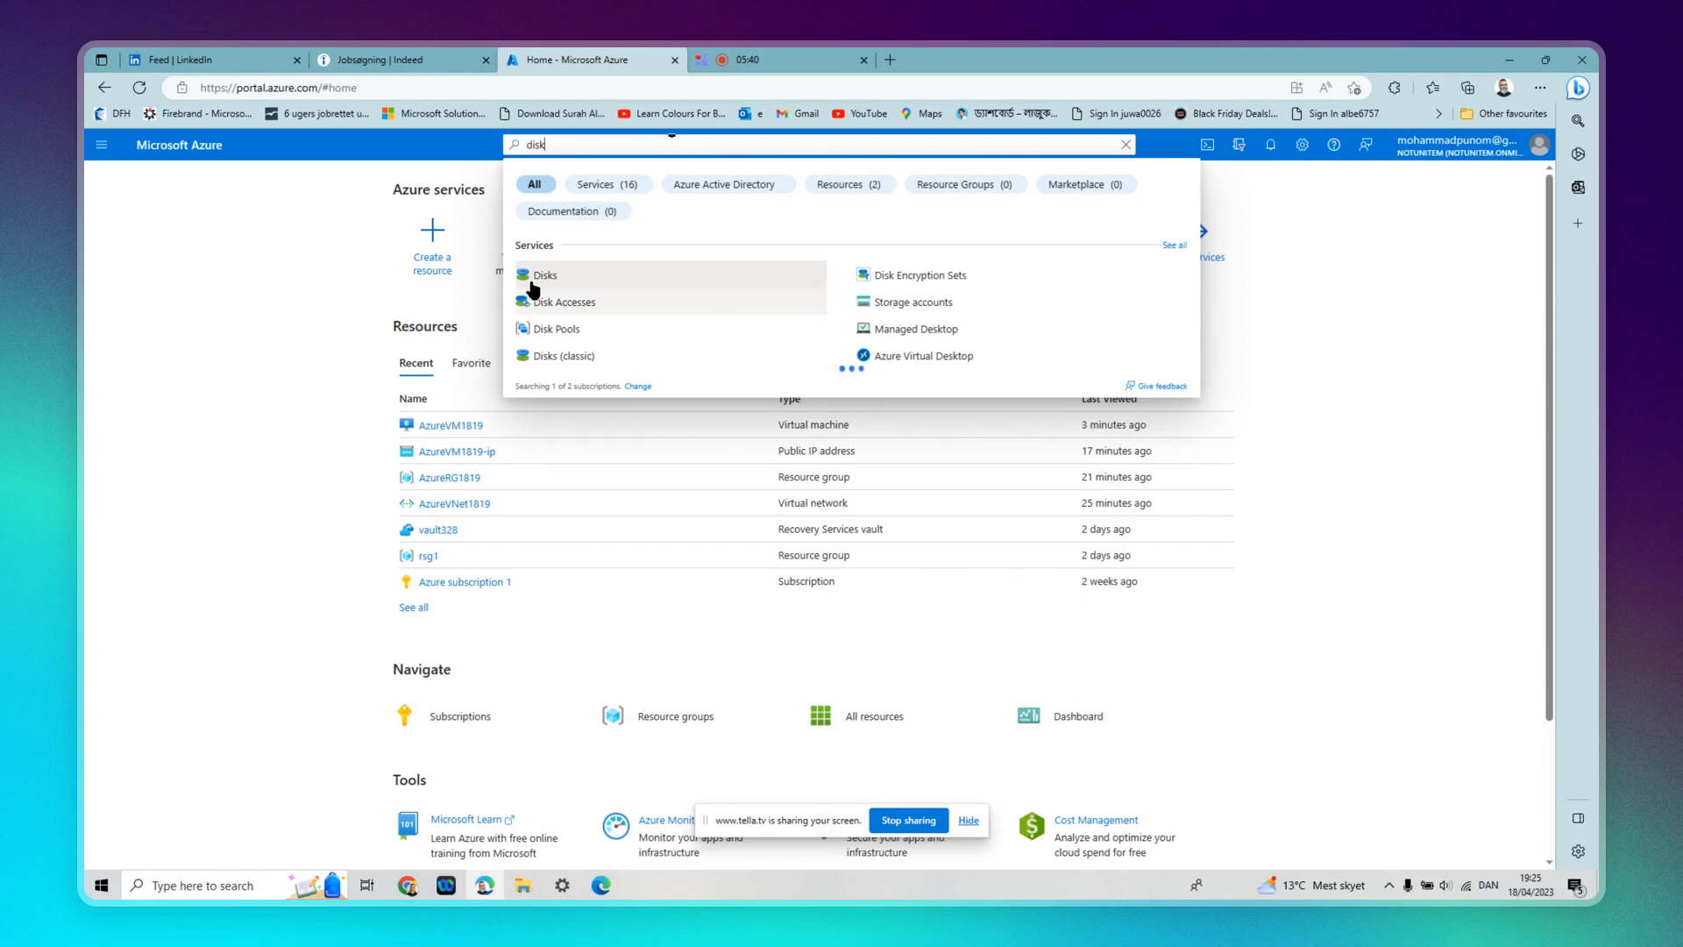
{"action": "left_click", "coordinate": [537, 277]}
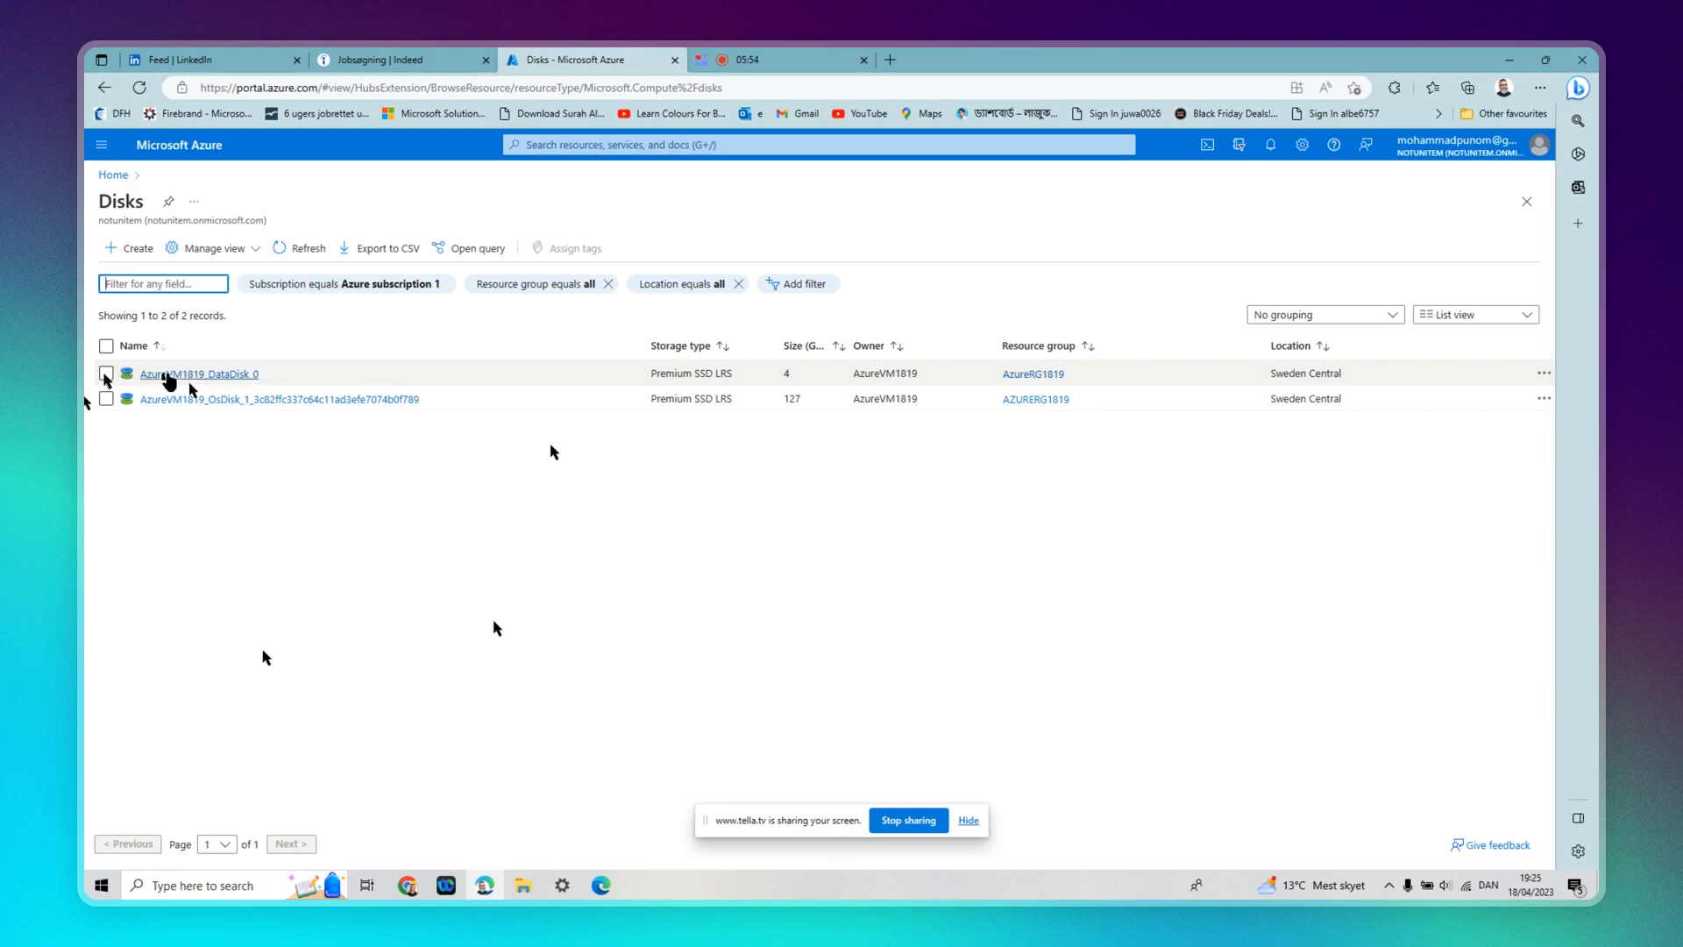
{"action": "left_click", "coordinate": [169, 375]}
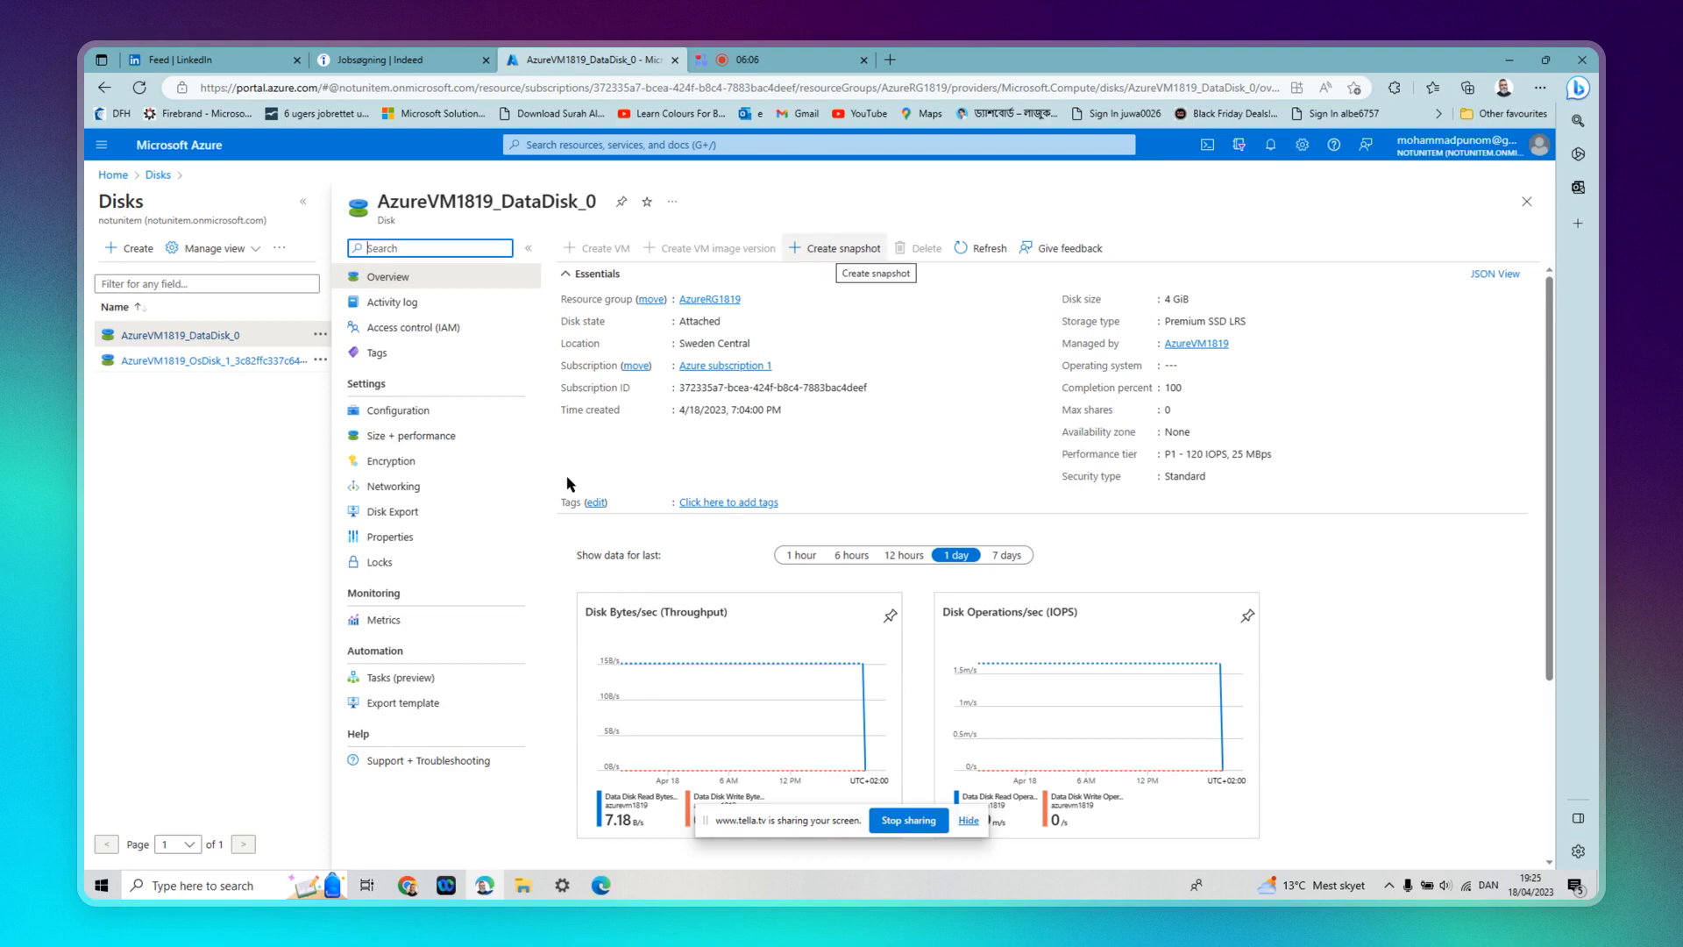
Start a snapshot of AzureVM1819_DataDisk_0 named MyDataDisk1819SNAPSHOT, keeping resource group AzureRG1819, the Full snapshot type and Zone-redundant storage
{"action": "left_click", "coordinate": [828, 258]}
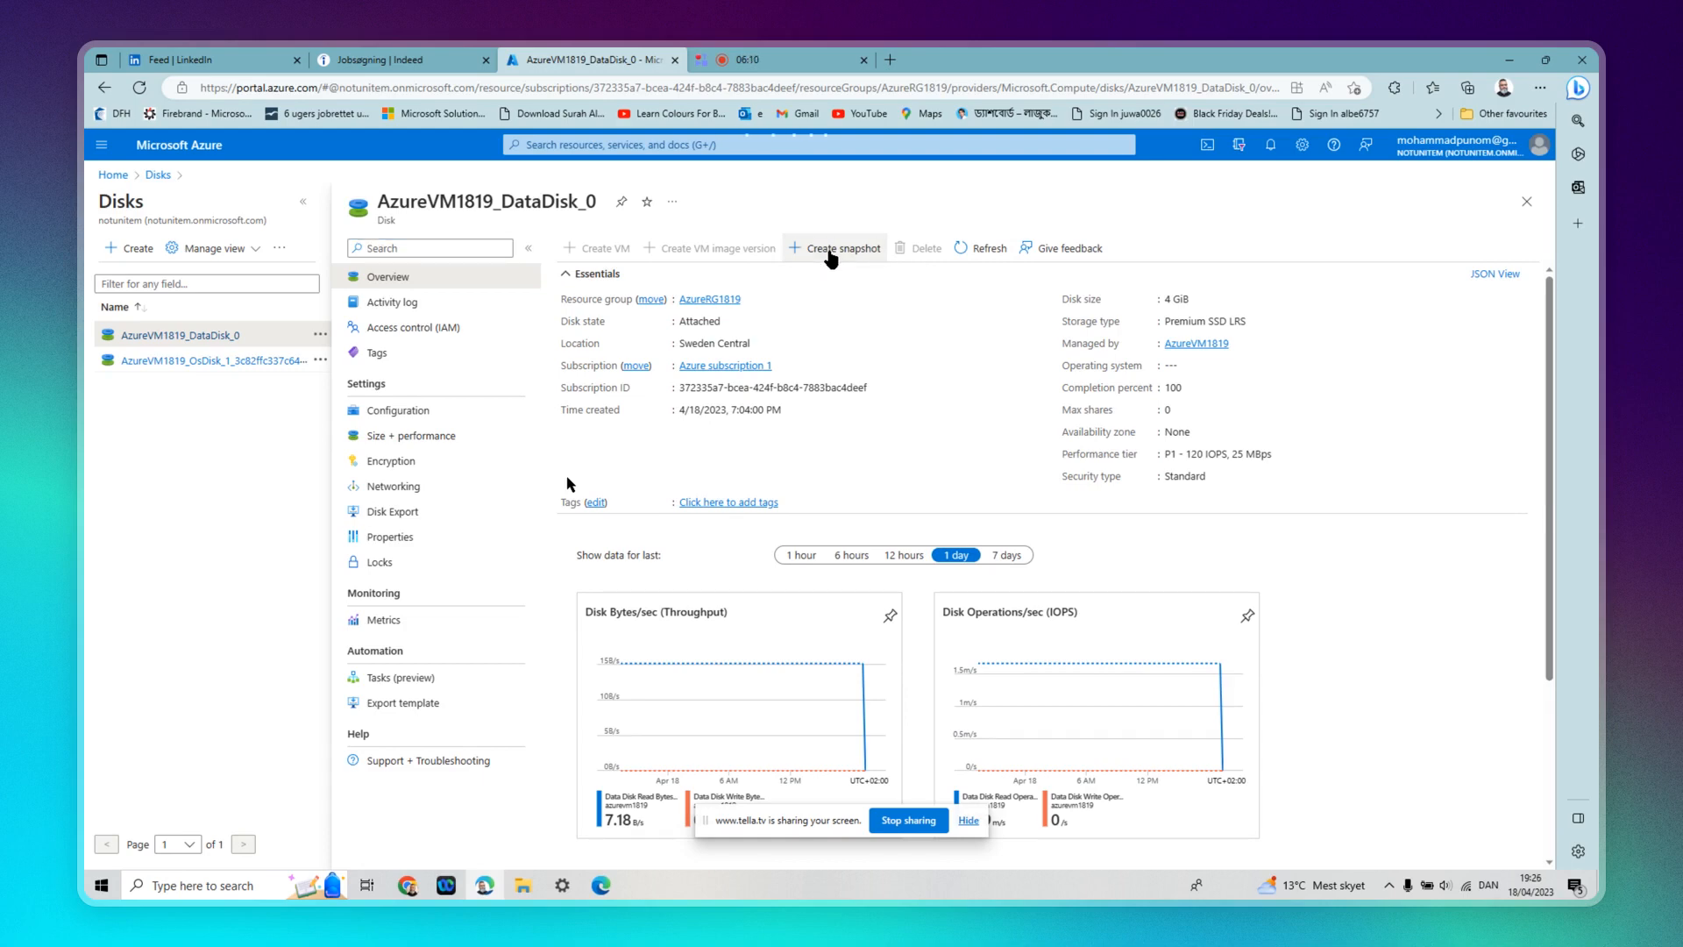
{"action": "left_click", "coordinate": [830, 256]}
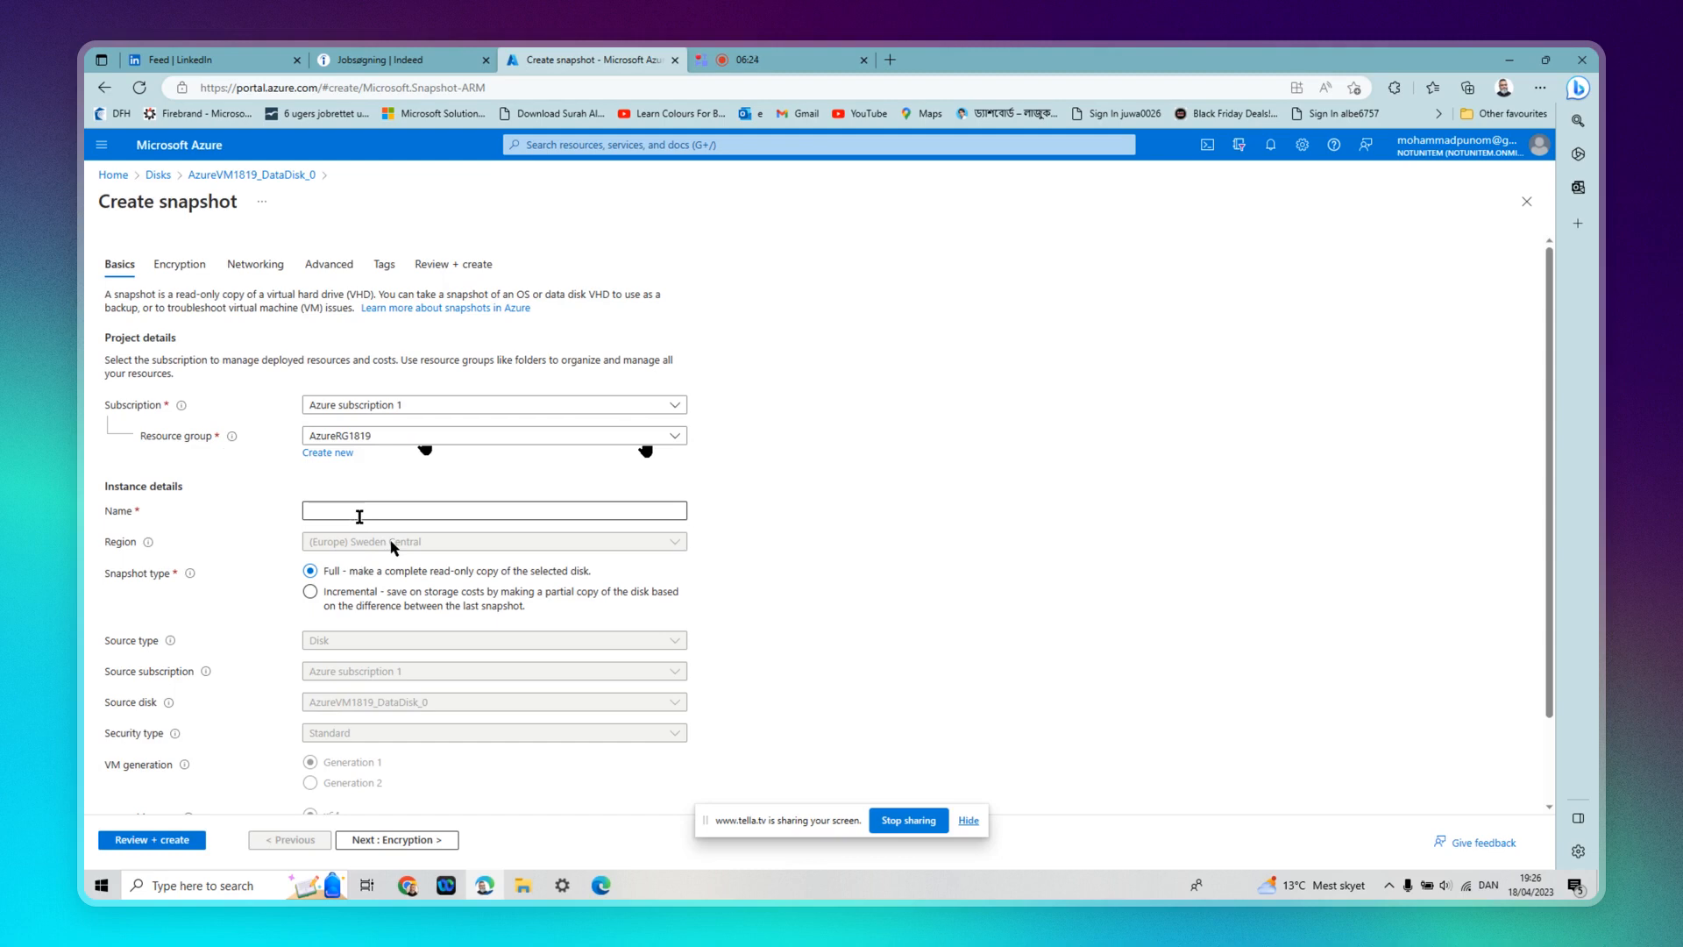
{"action": "left_click", "coordinate": [361, 512]}
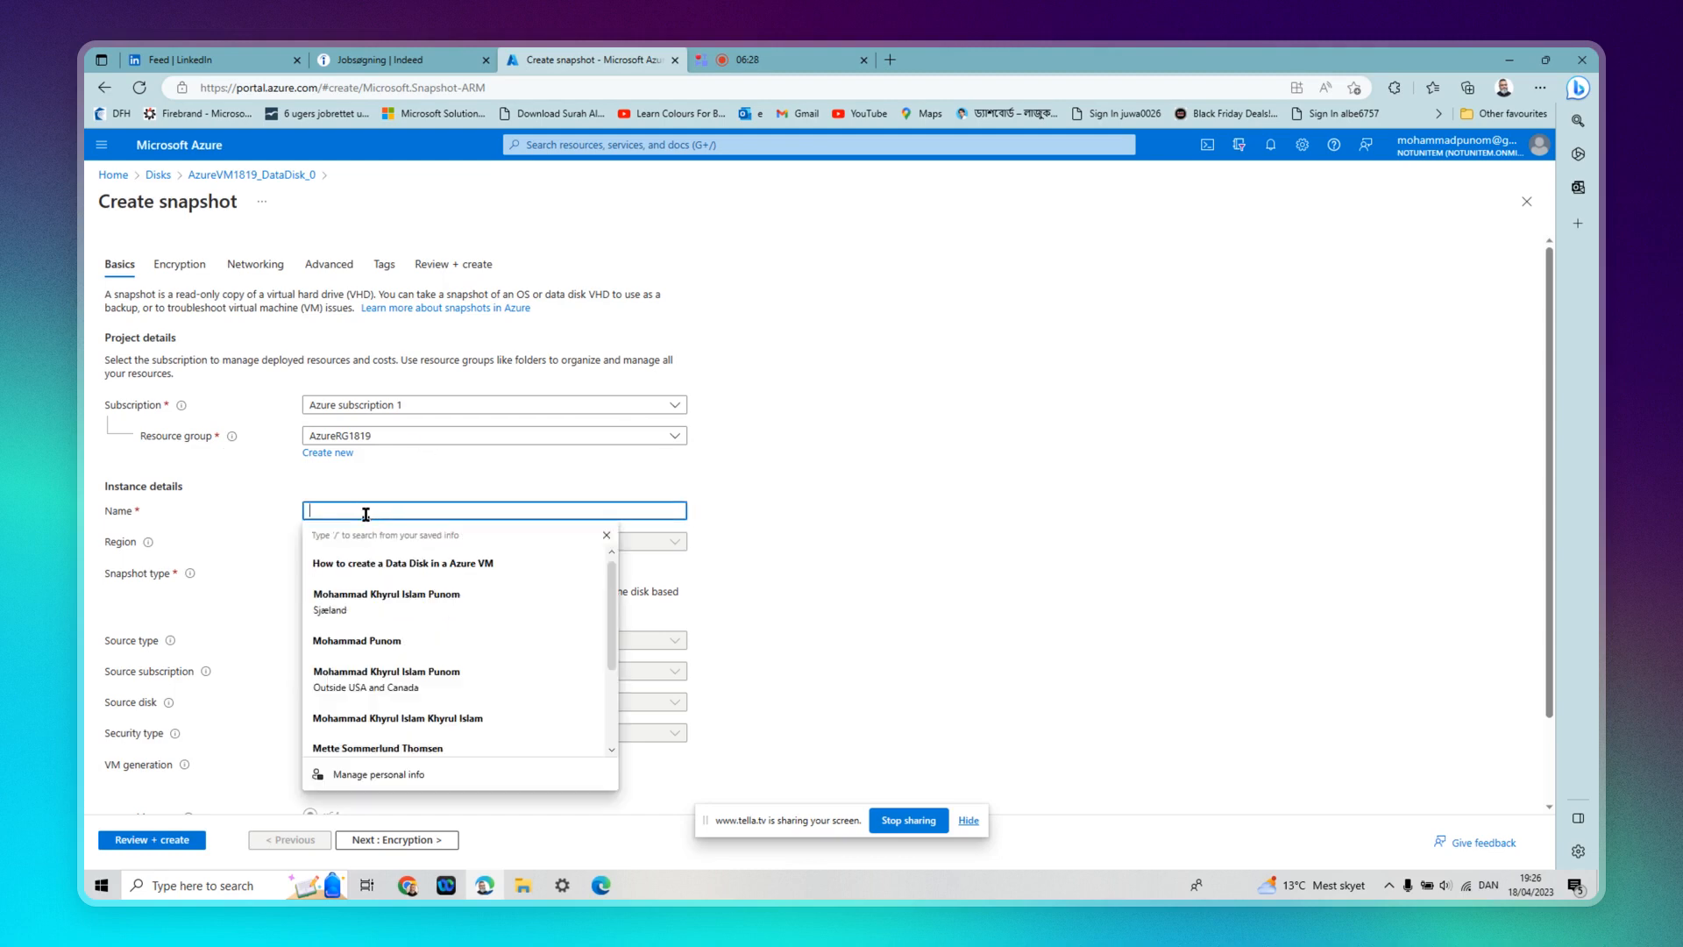
{"action": "type", "text": "My"}
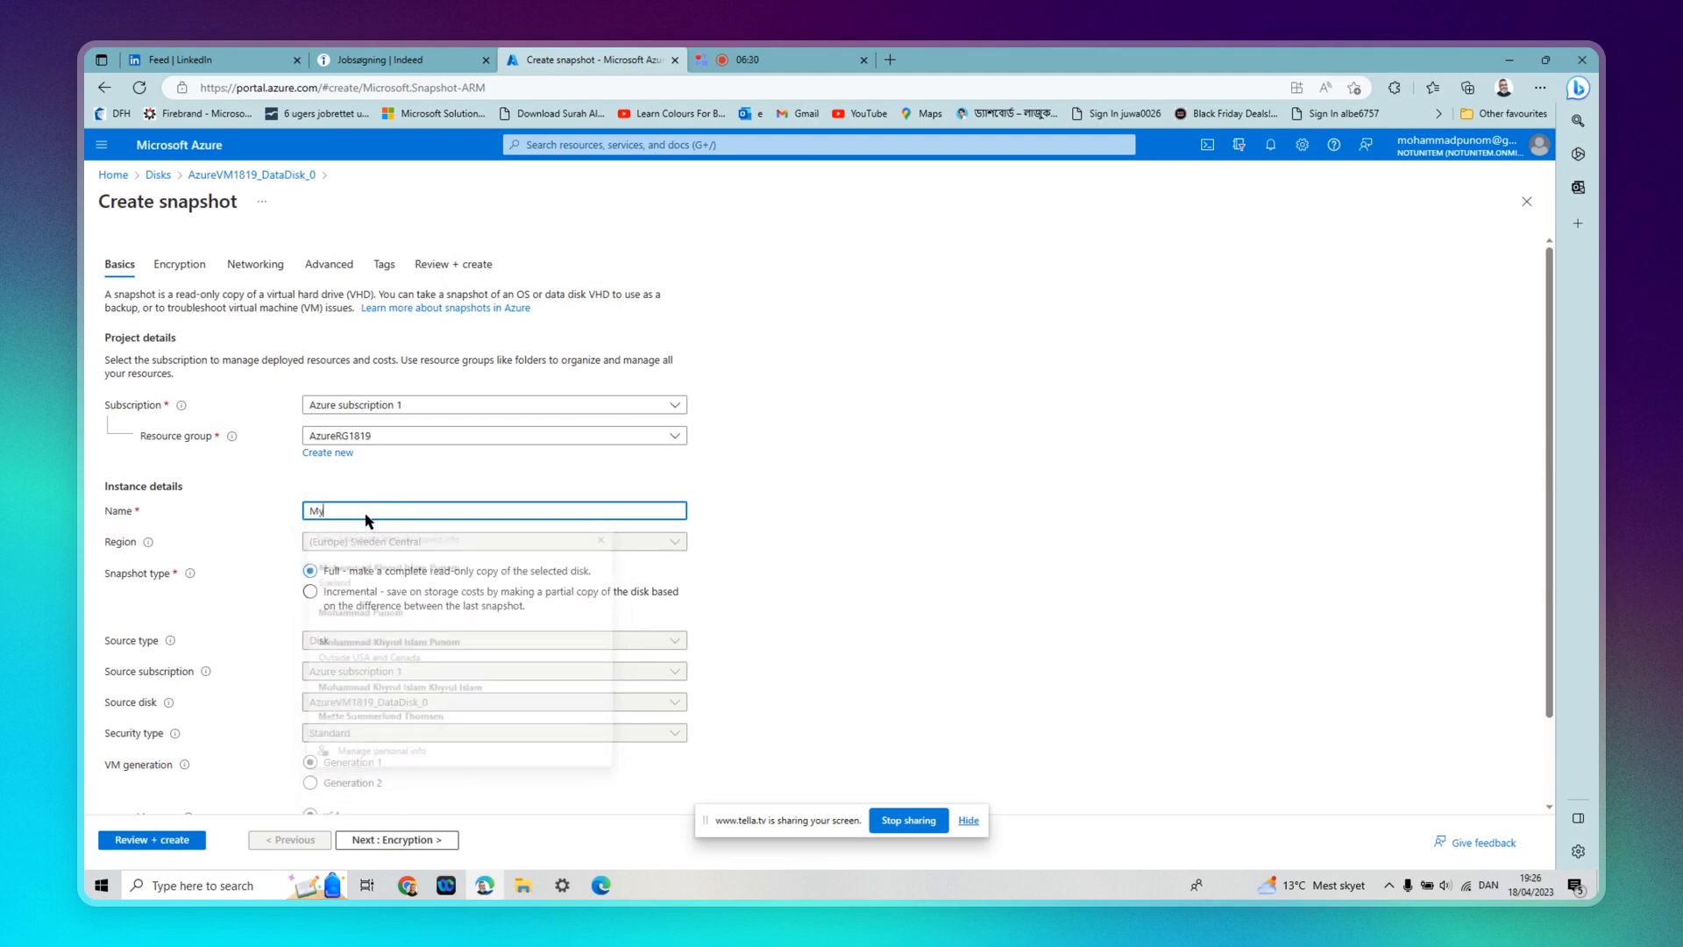
{"action": "type", "text": "DataDisk1819SN"}
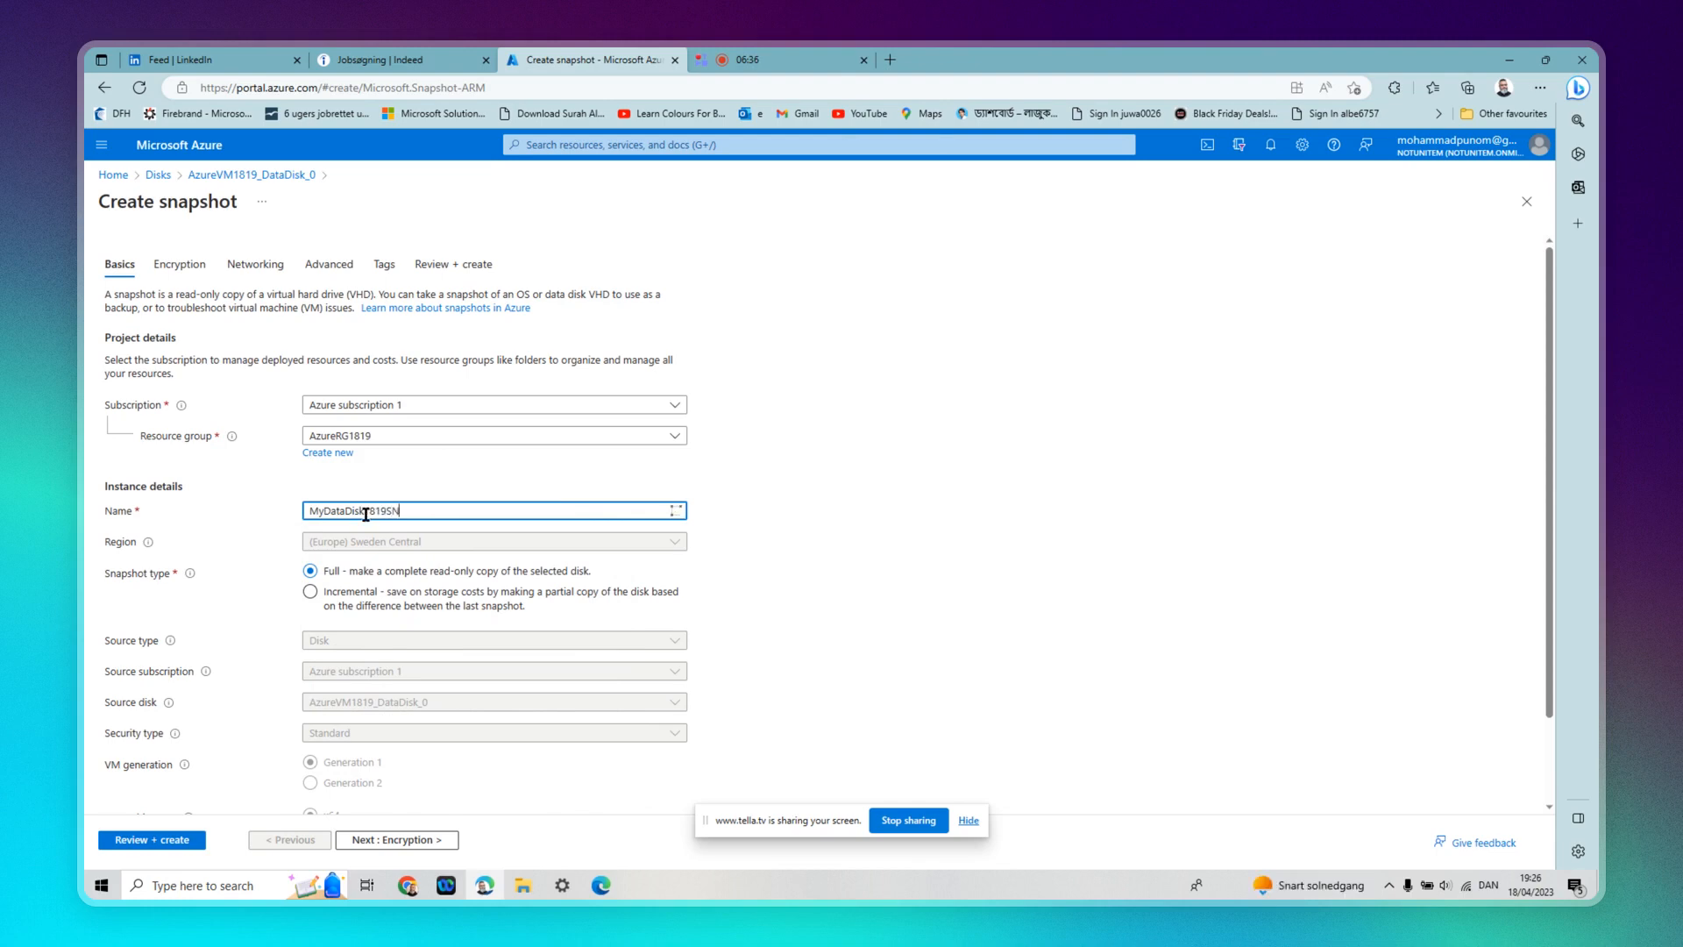
{"action": "type", "text": "APSHOT"}
{"action": "scroll", "coordinate": [84, 518], "scroll_direction": "down", "scroll_amount": 1}
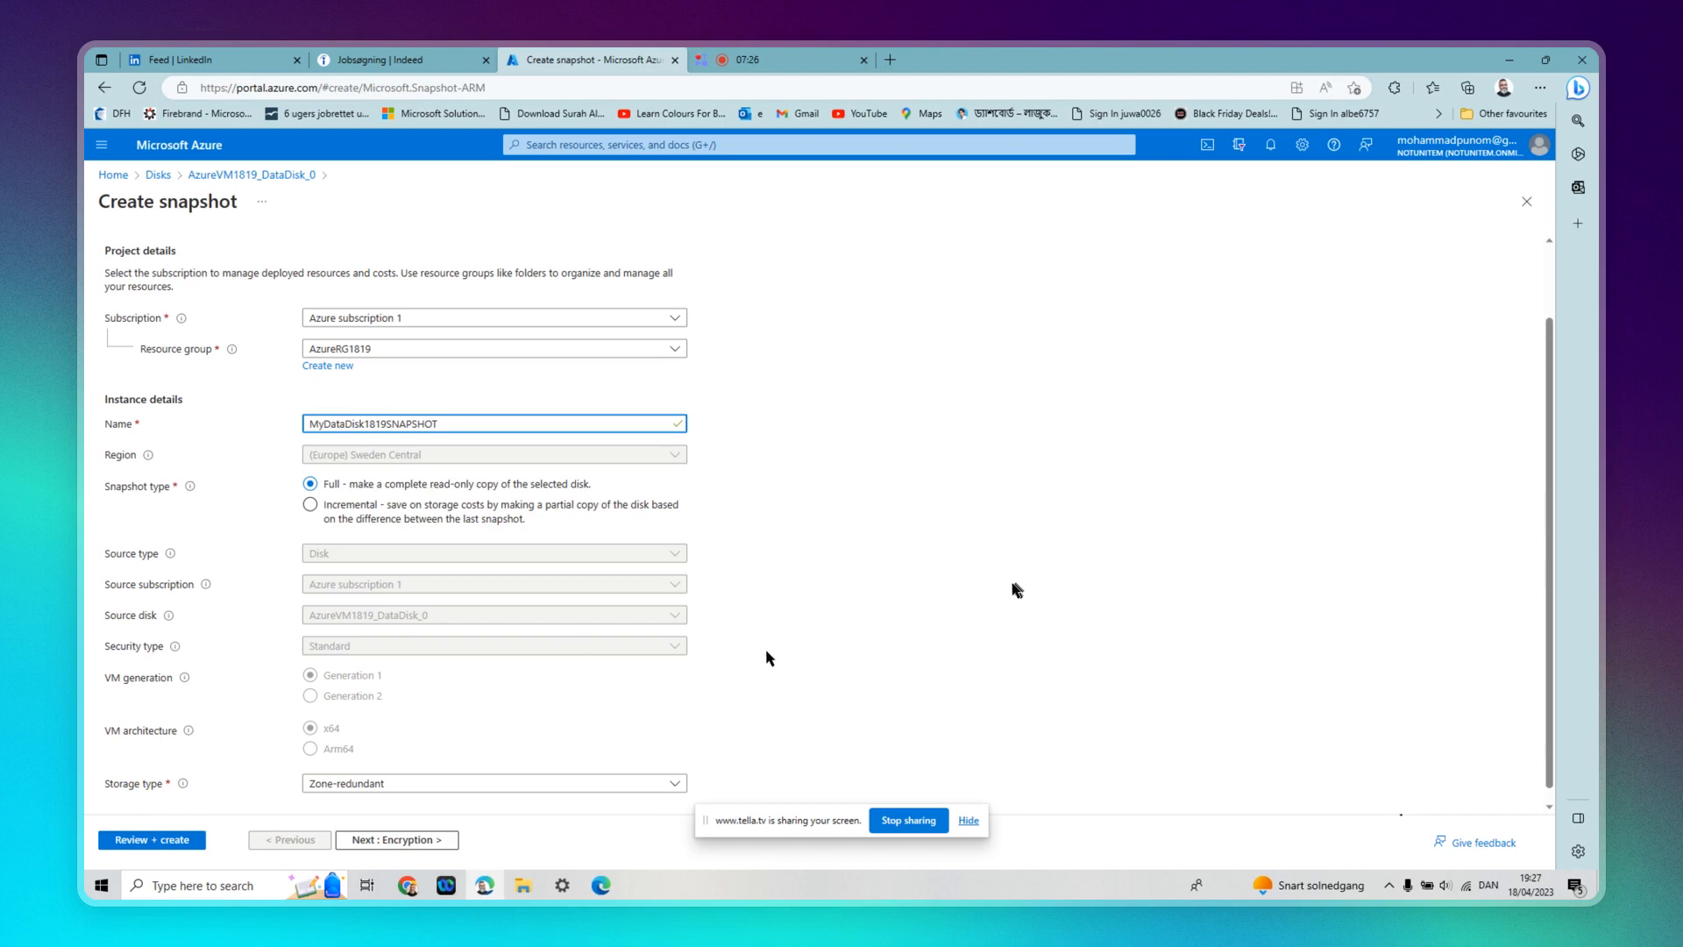
{"action": "scroll", "coordinate": [772, 656], "scroll_direction": "down", "scroll_amount": 1}
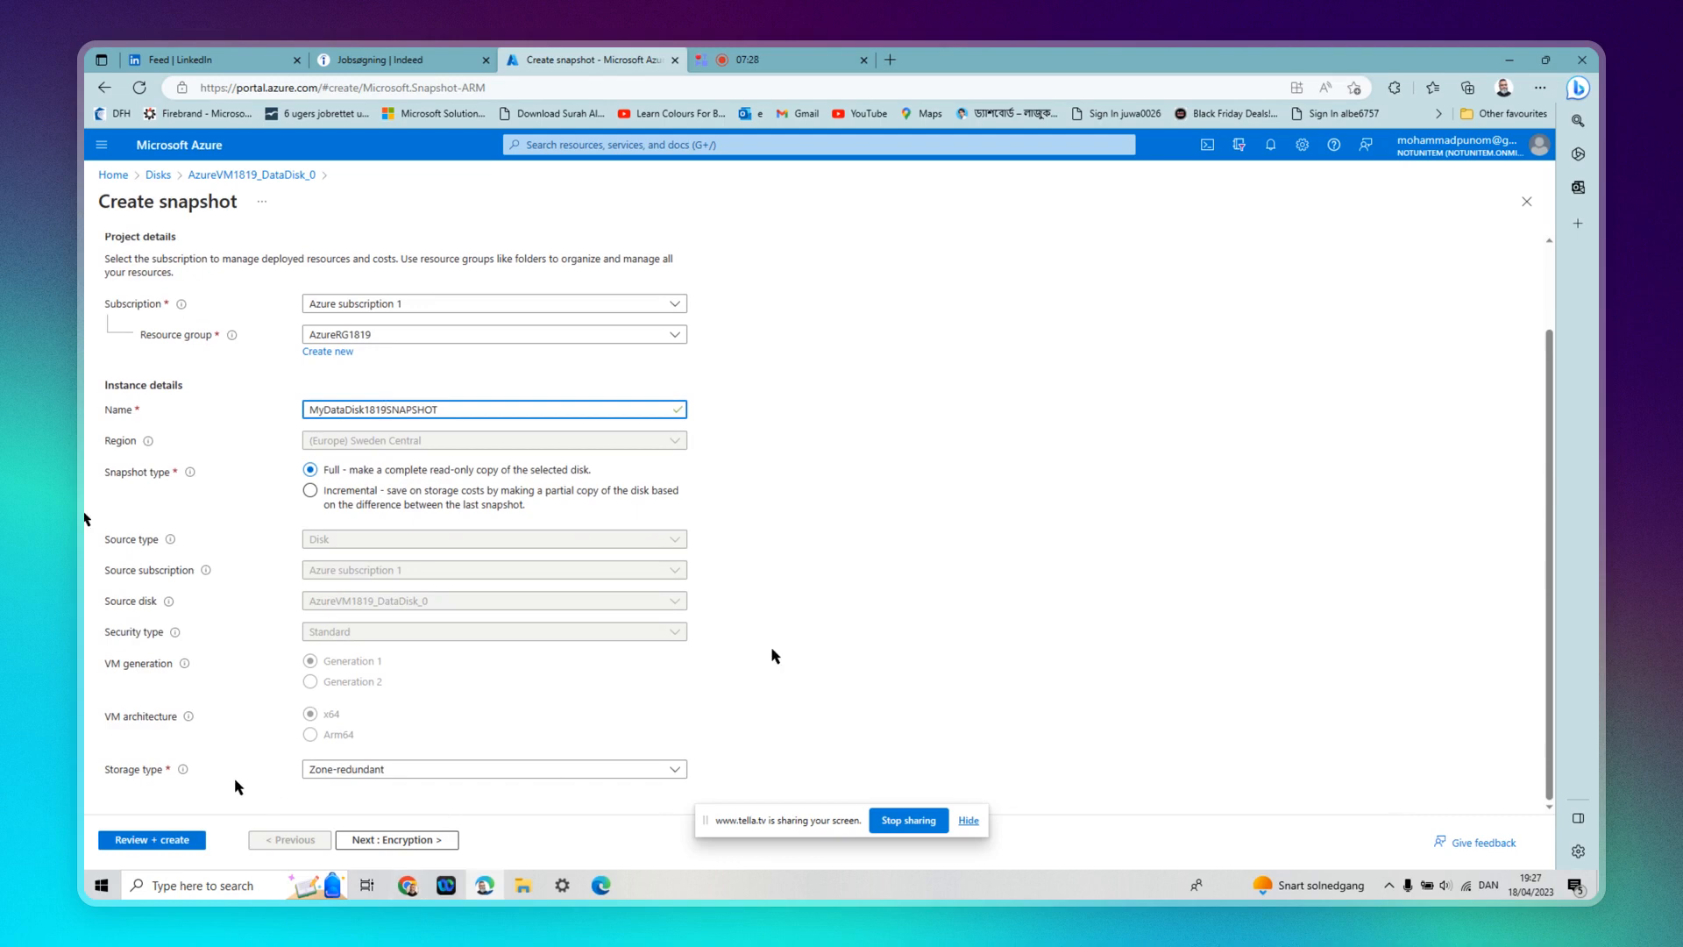
Keep the default encryption, networking, advanced and tags settings for the snapshot, and create it
{"action": "left_click", "coordinate": [370, 842]}
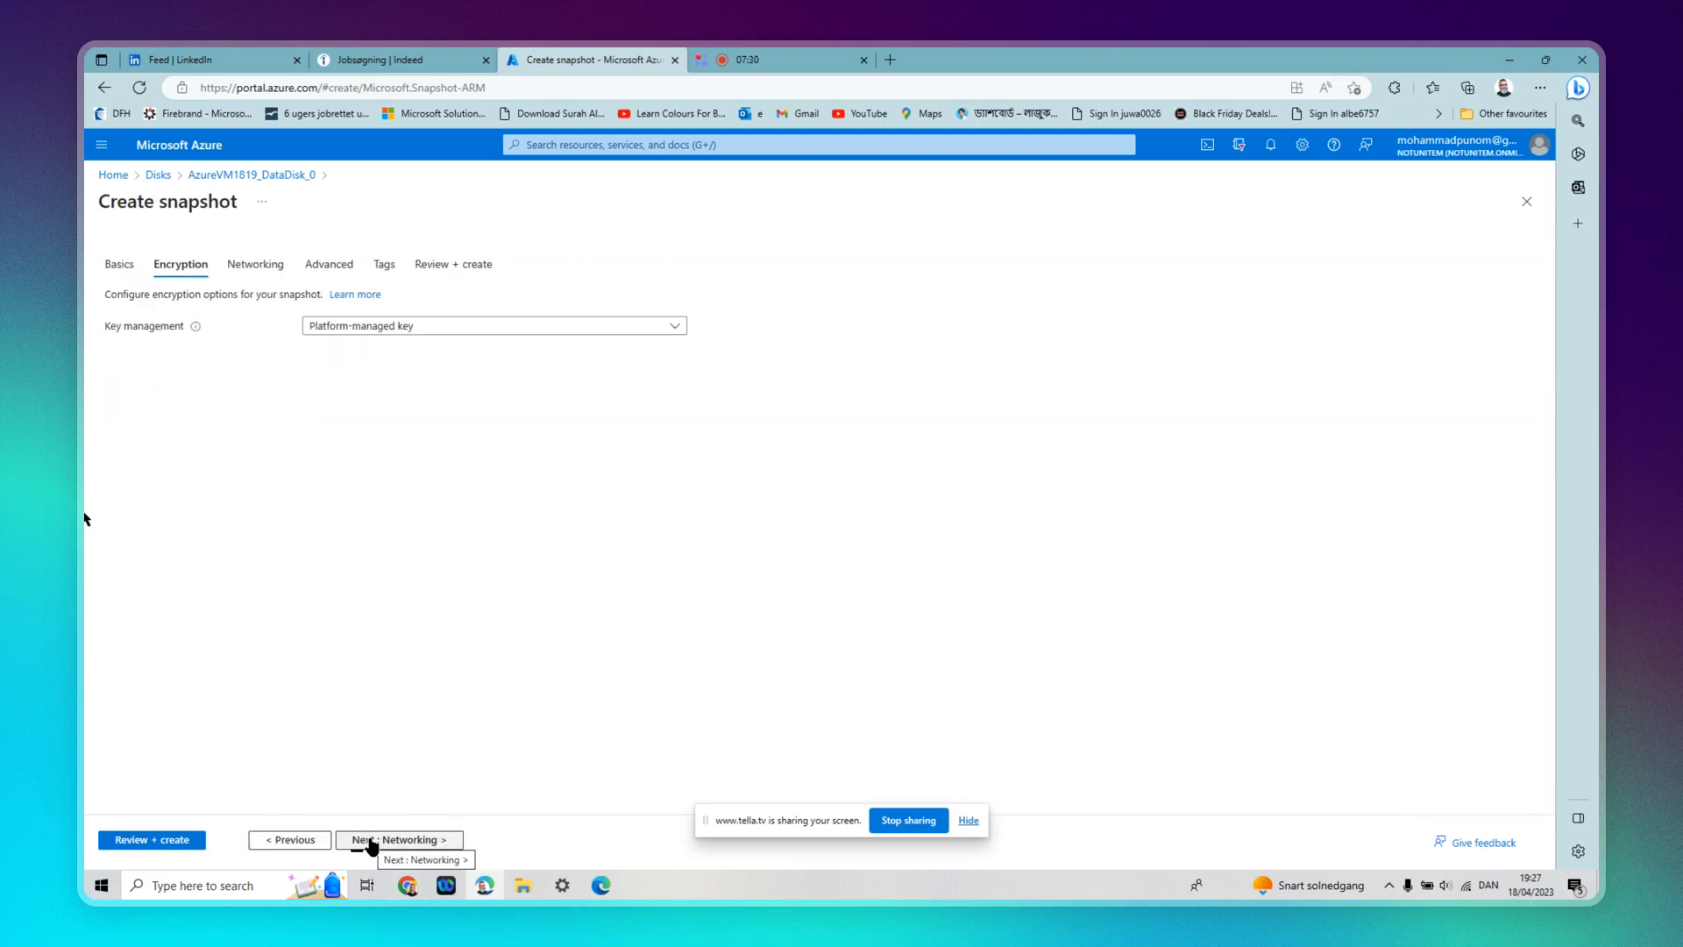
{"action": "left_click", "coordinate": [370, 841]}
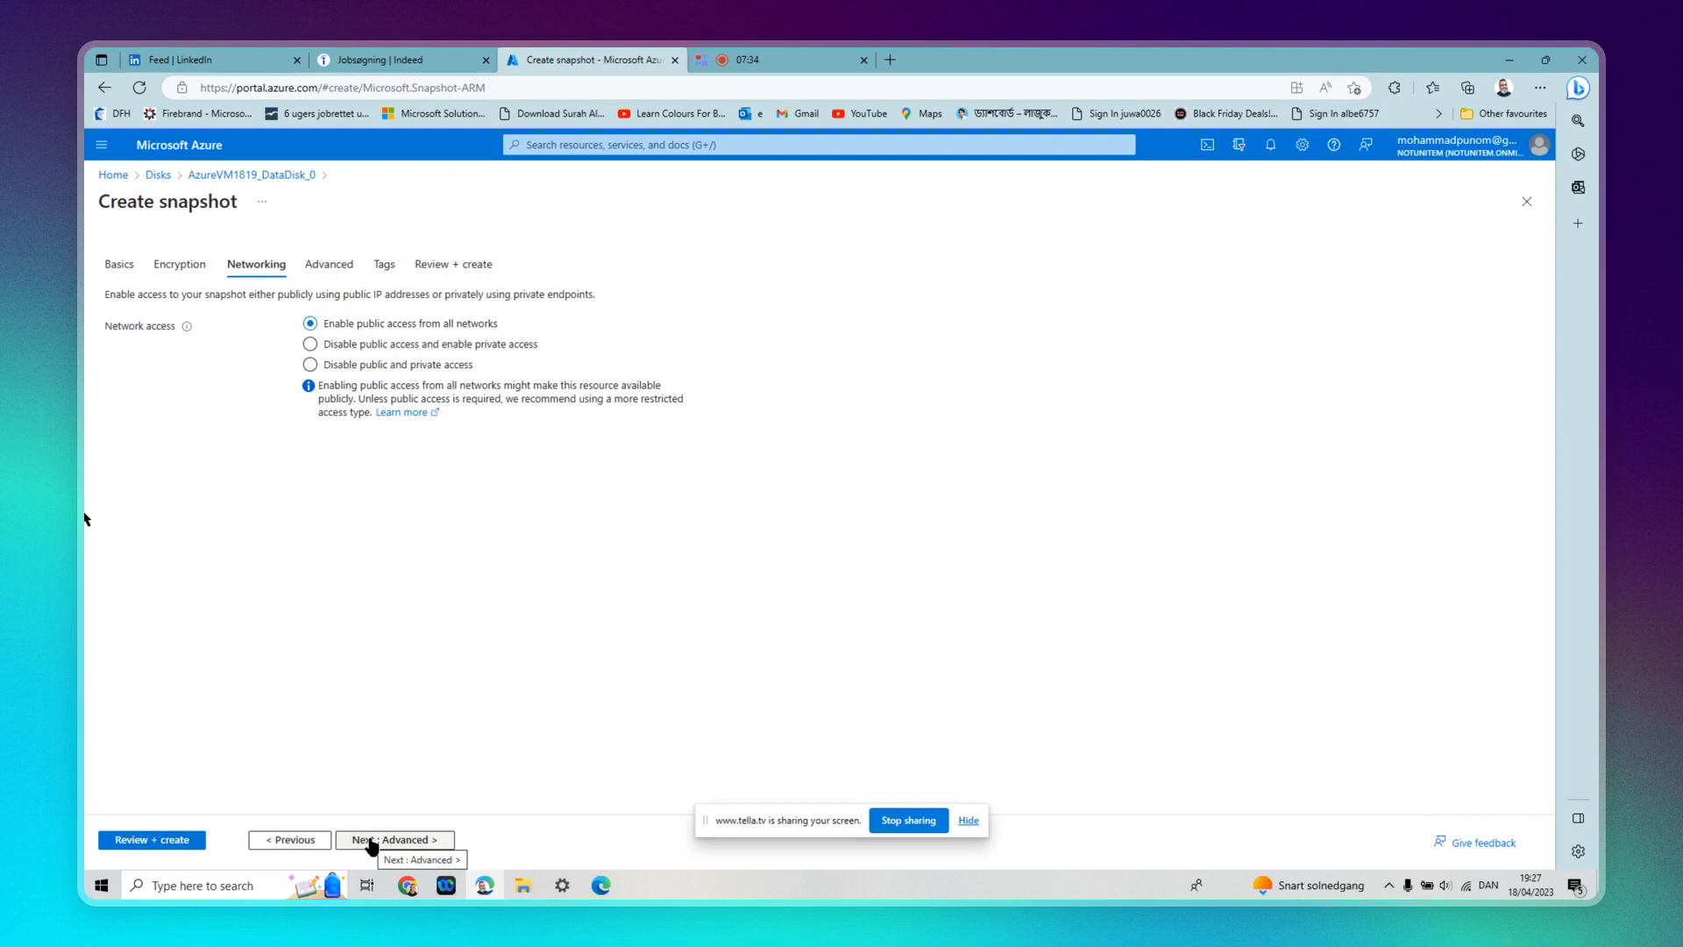
{"action": "left_click", "coordinate": [370, 842]}
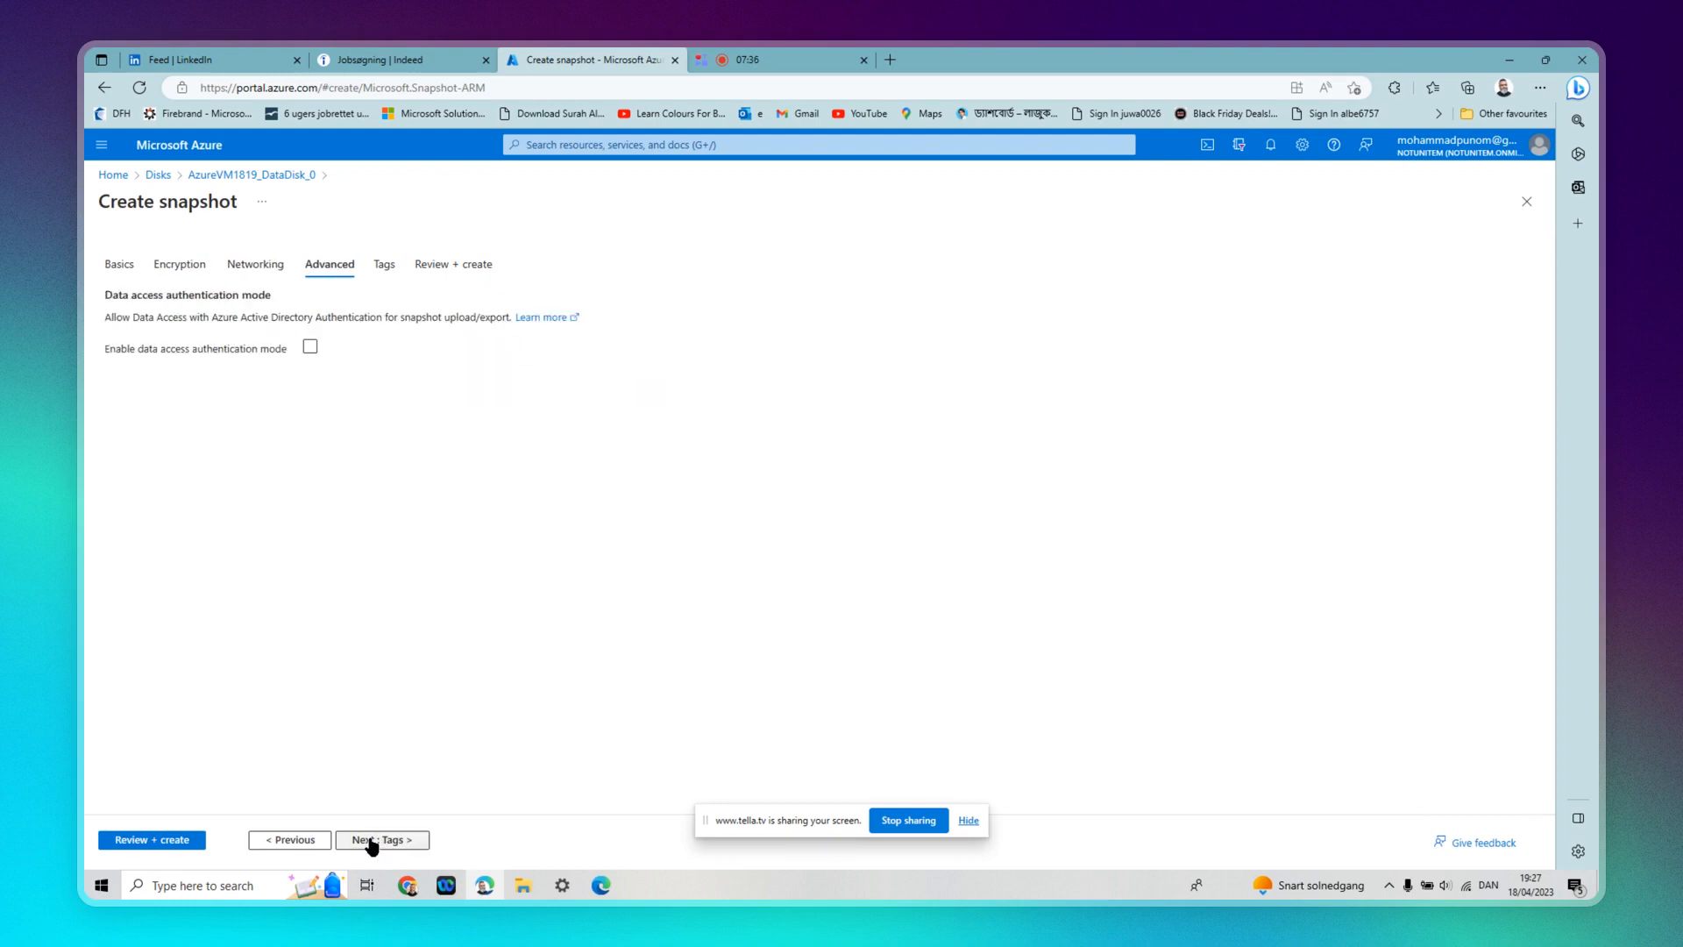
{"action": "left_click", "coordinate": [369, 841]}
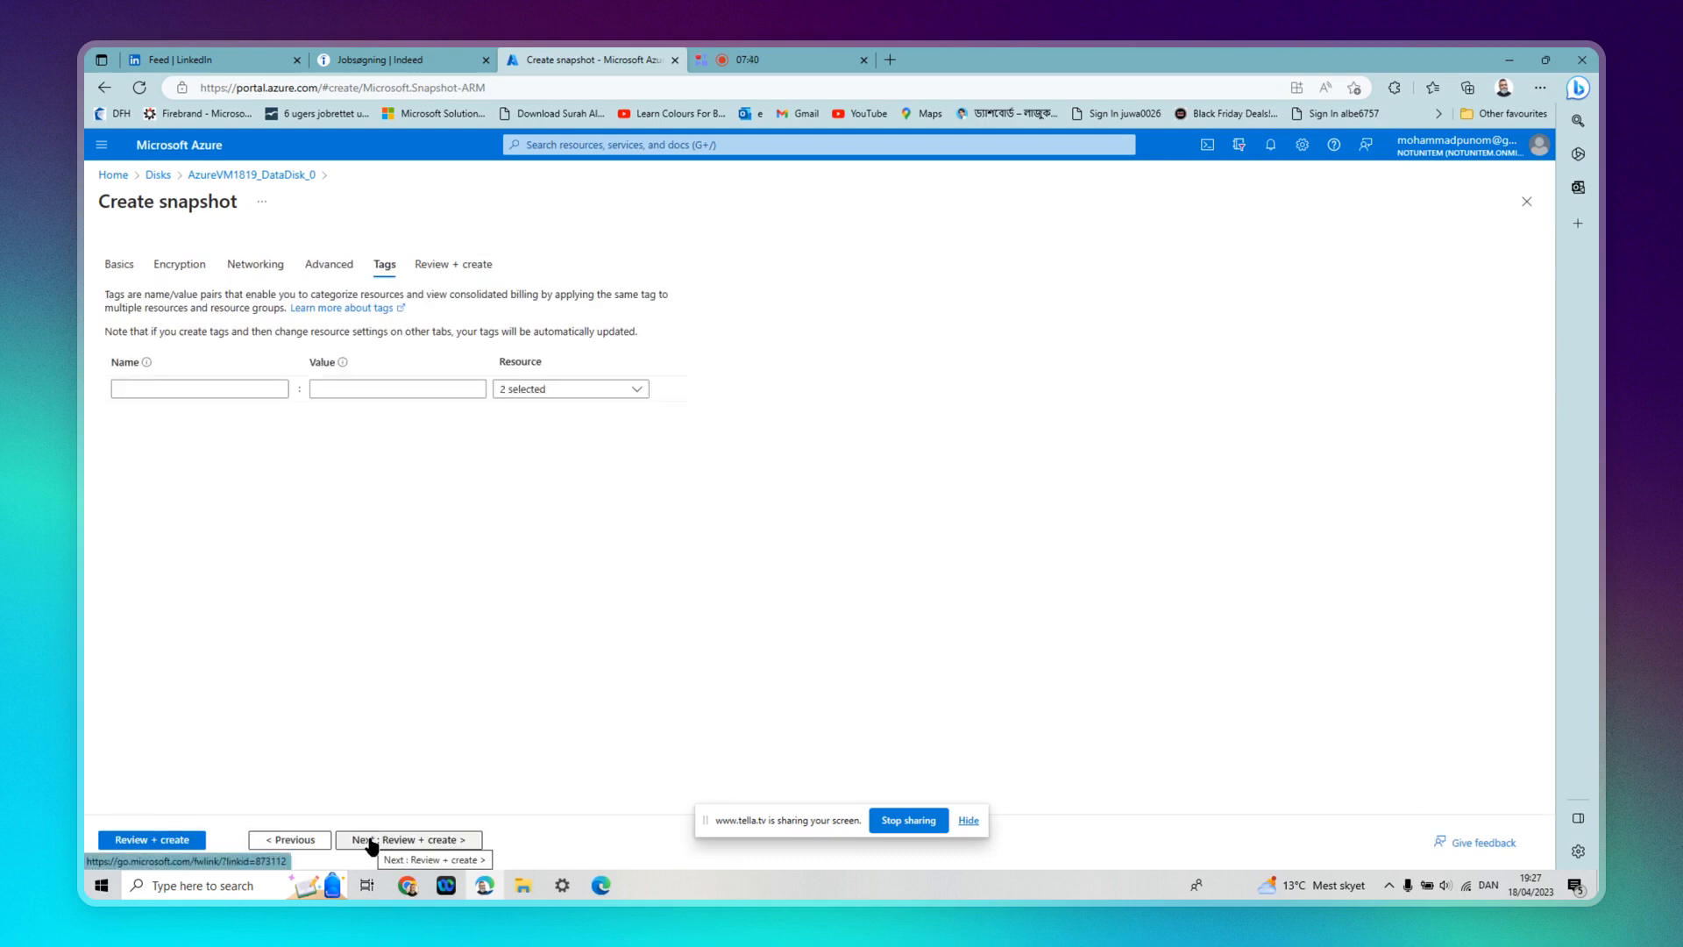
{"action": "left_click", "coordinate": [370, 841]}
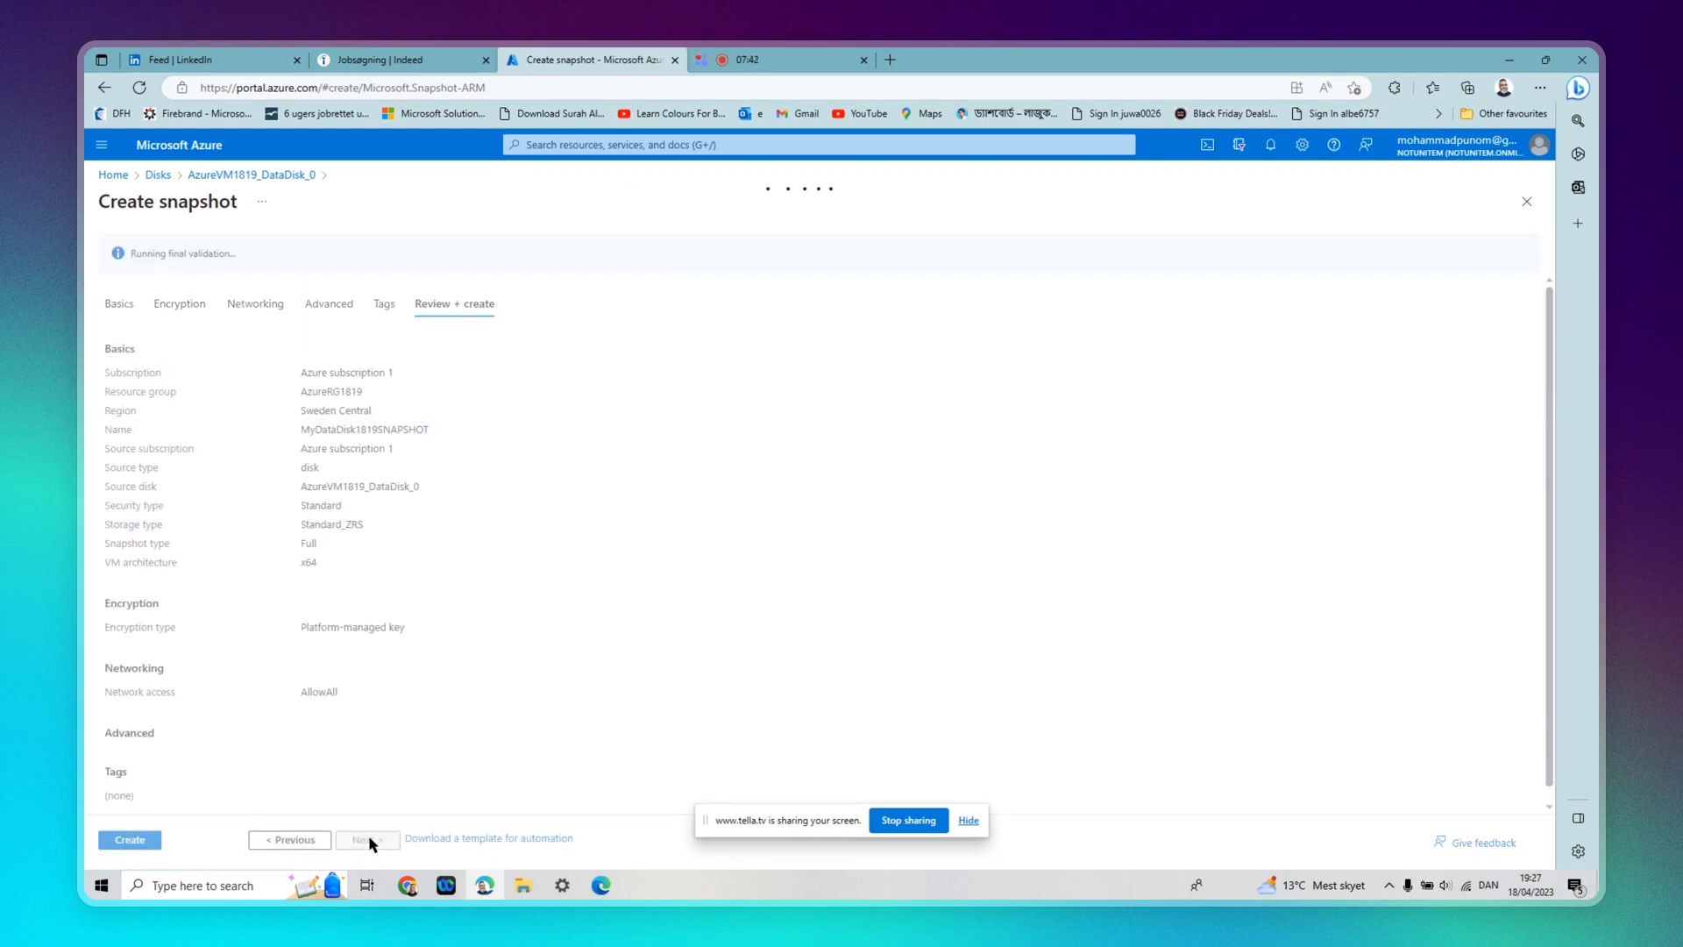
{"action": "left_click", "coordinate": [128, 841]}
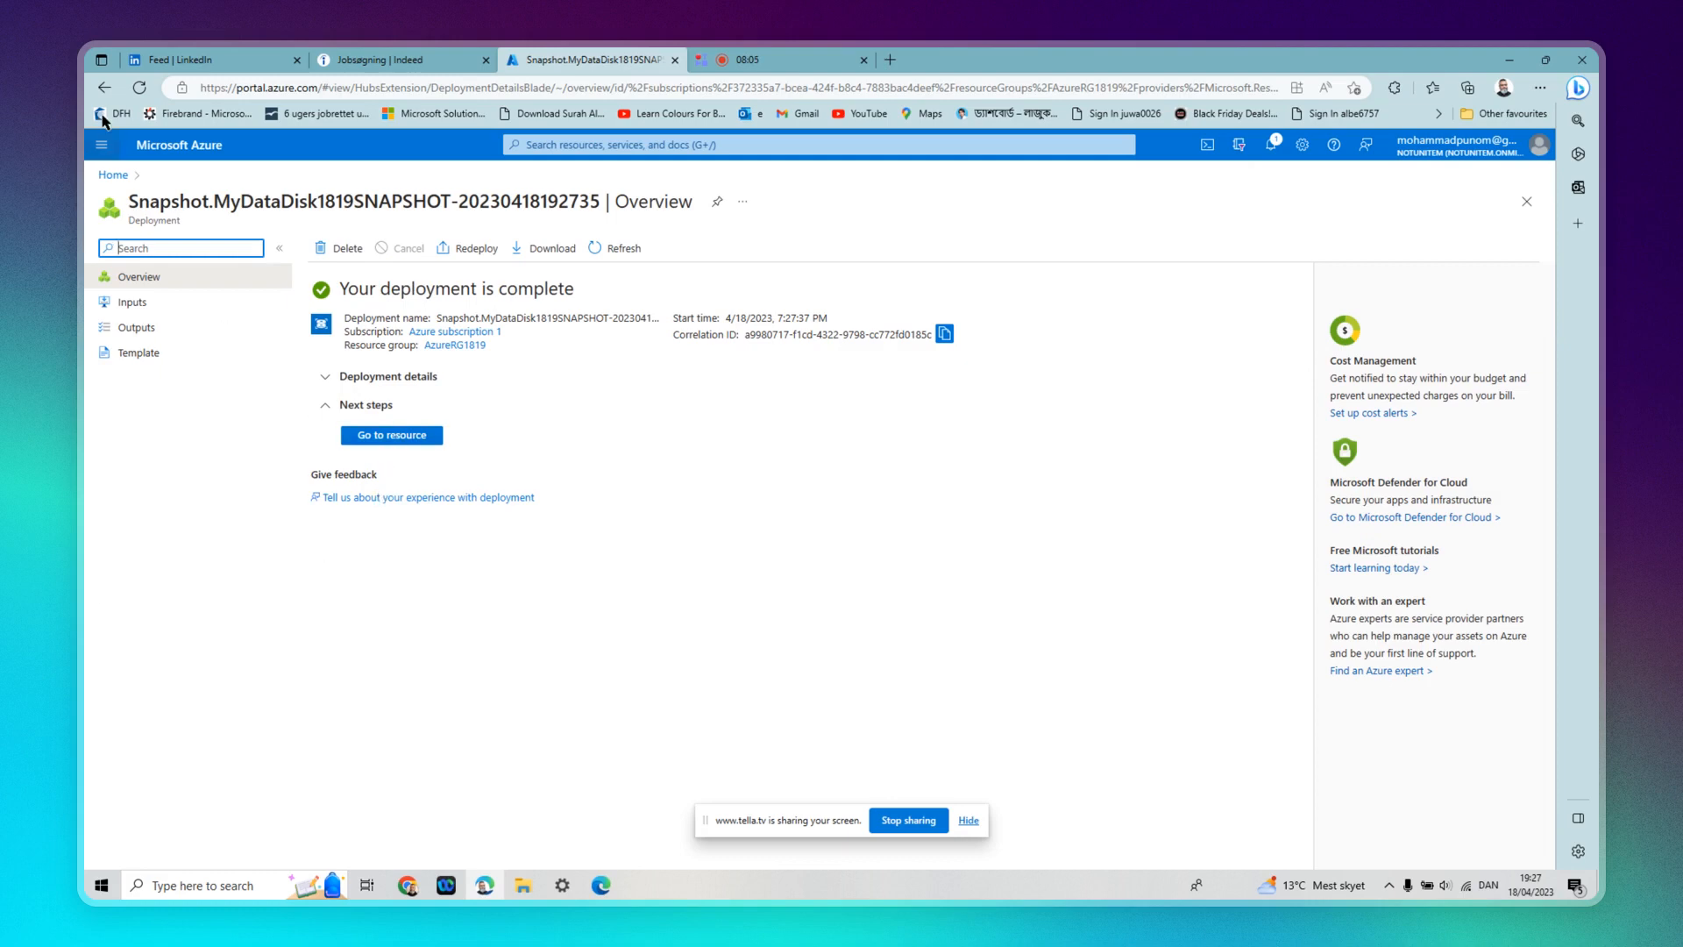
Return to the portal home page, search for snapshot and locate MyDataDisk1819SNAPSHOT in the Snapshots list
{"action": "left_click", "coordinate": [113, 175]}
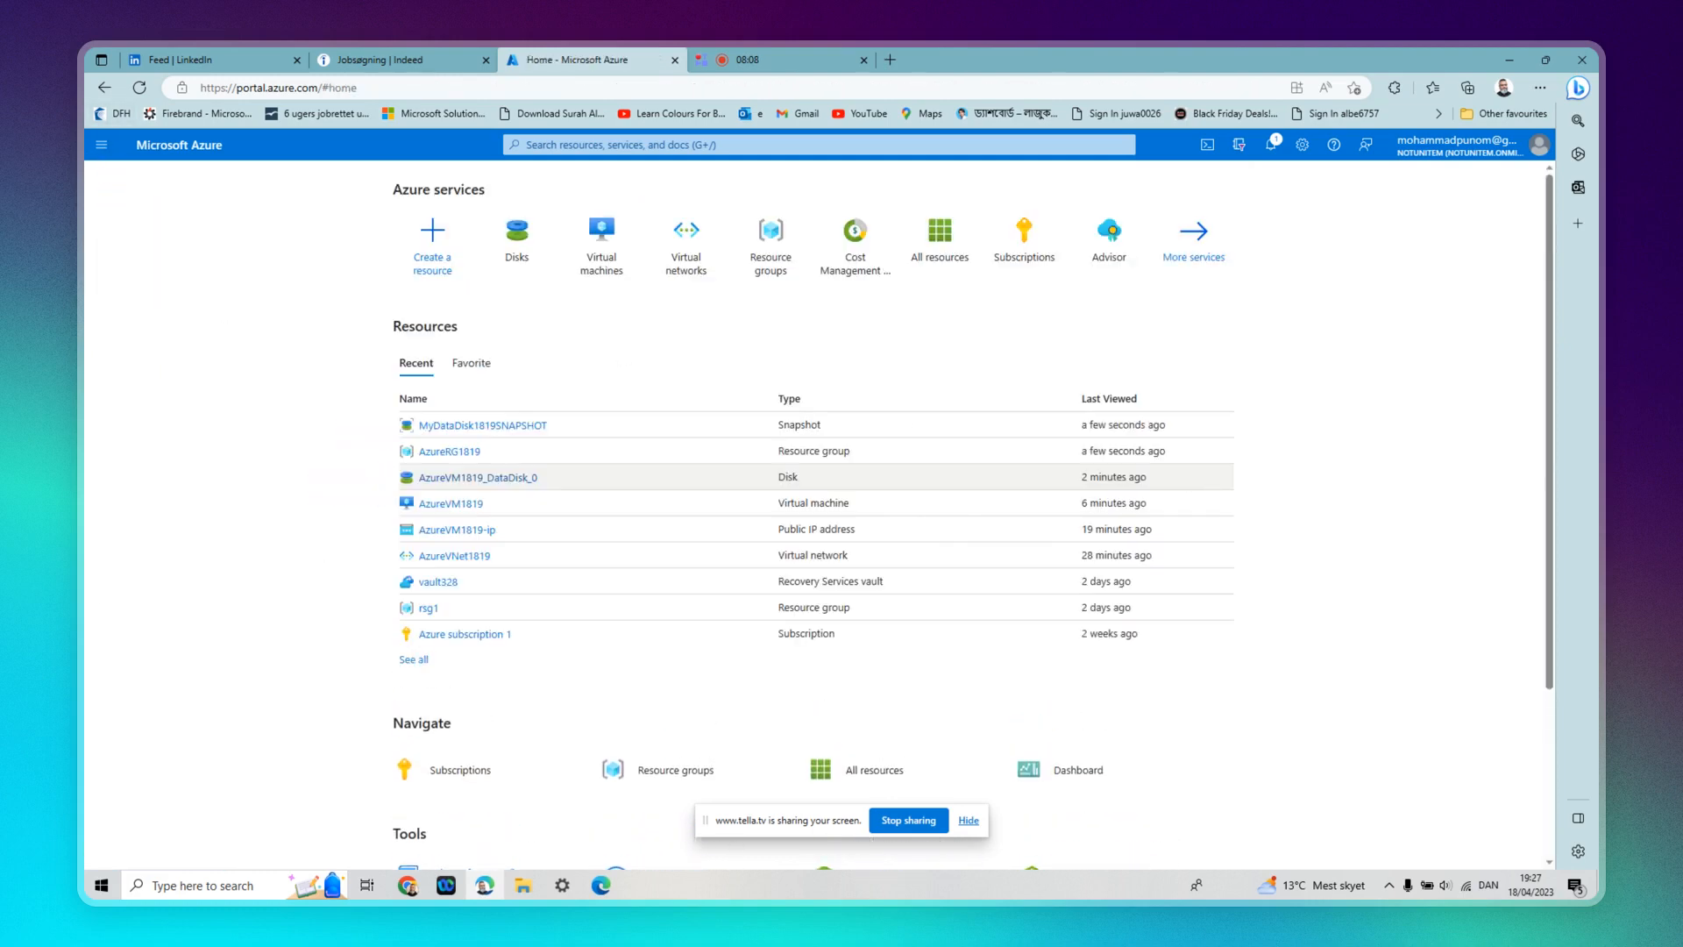
{"action": "left_click", "coordinate": [669, 146]}
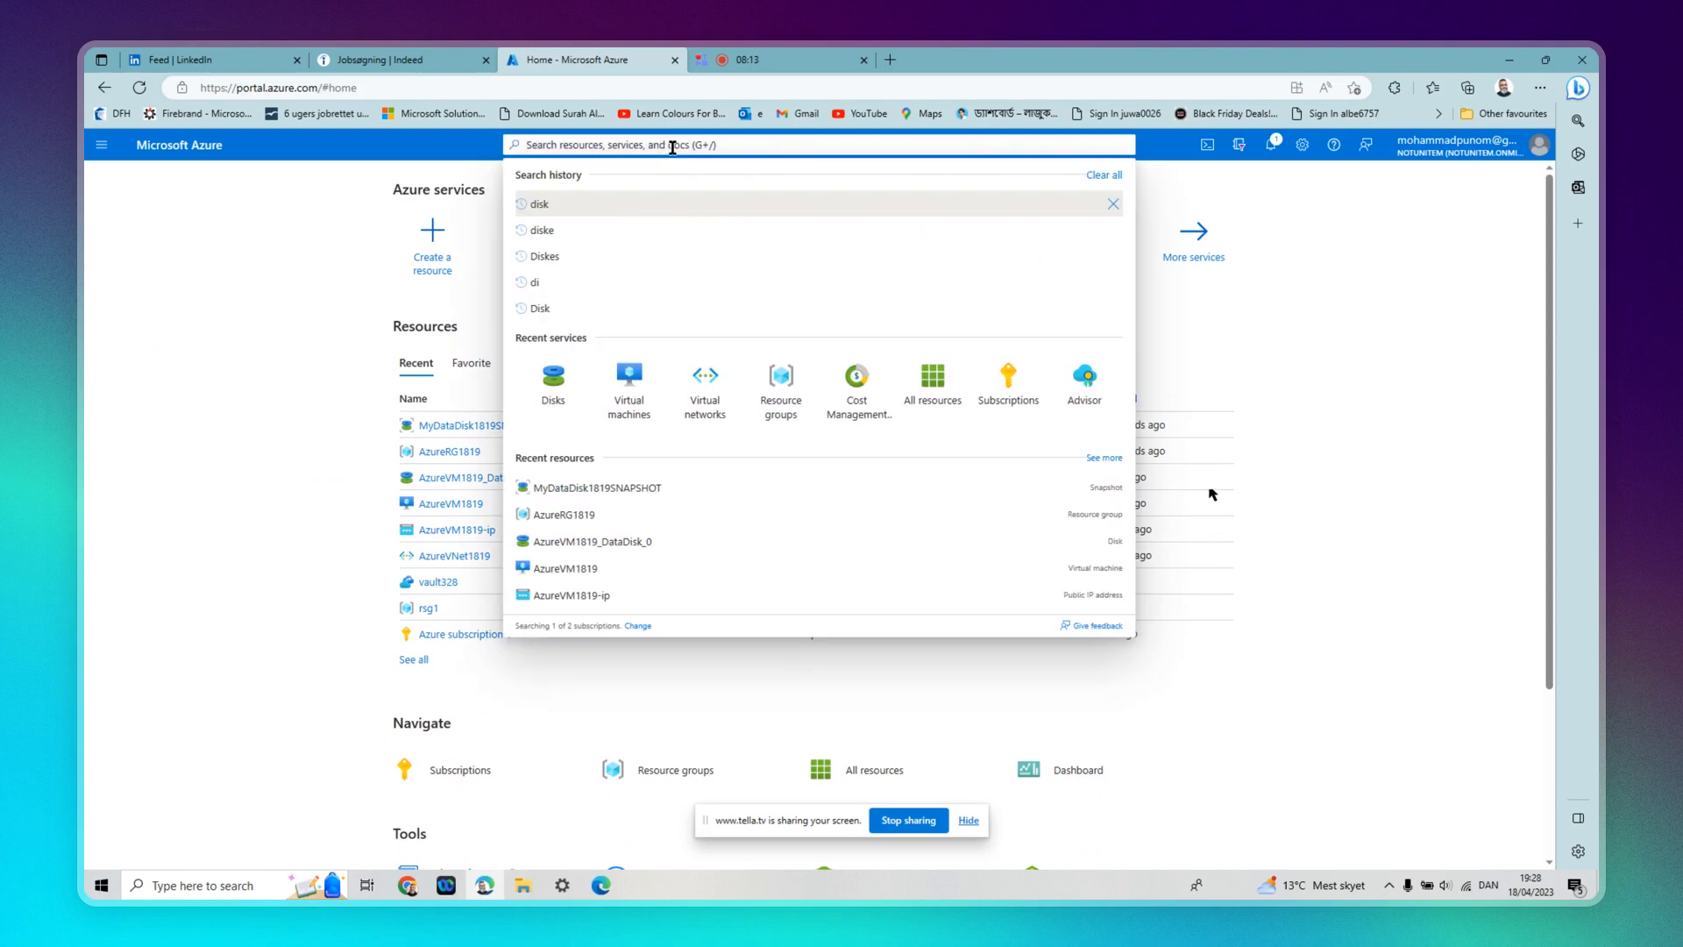
{"action": "type", "text": "snap"}
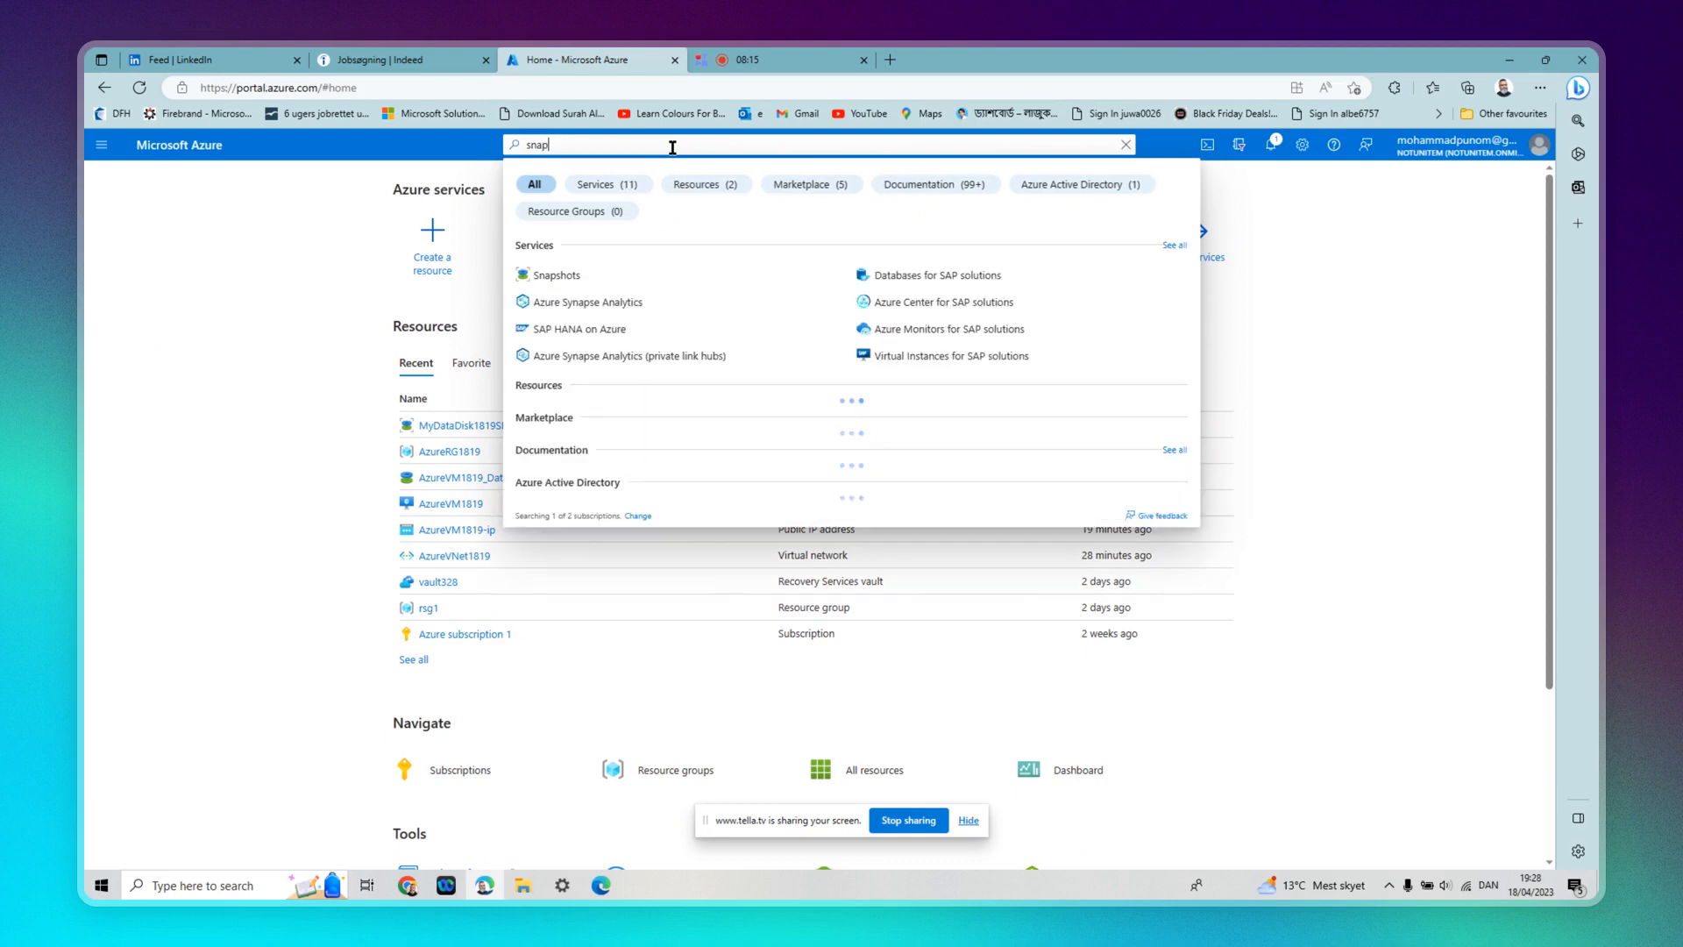
{"action": "type", "text": "shot"}
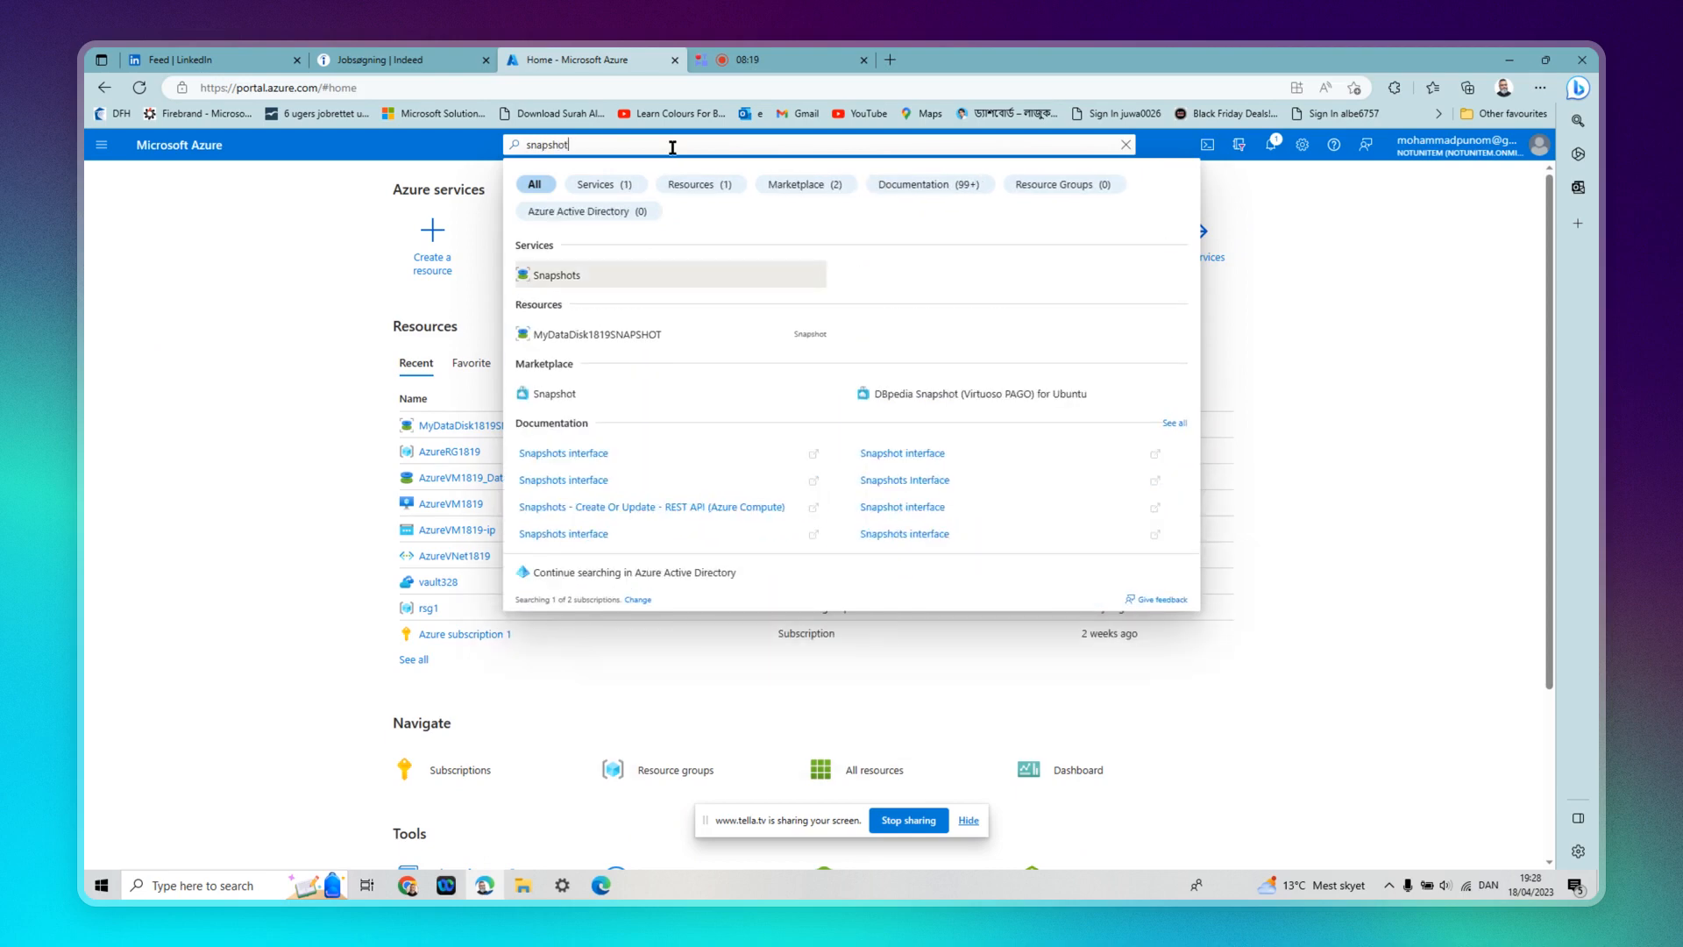
{"action": "left_click", "coordinate": [628, 267]}
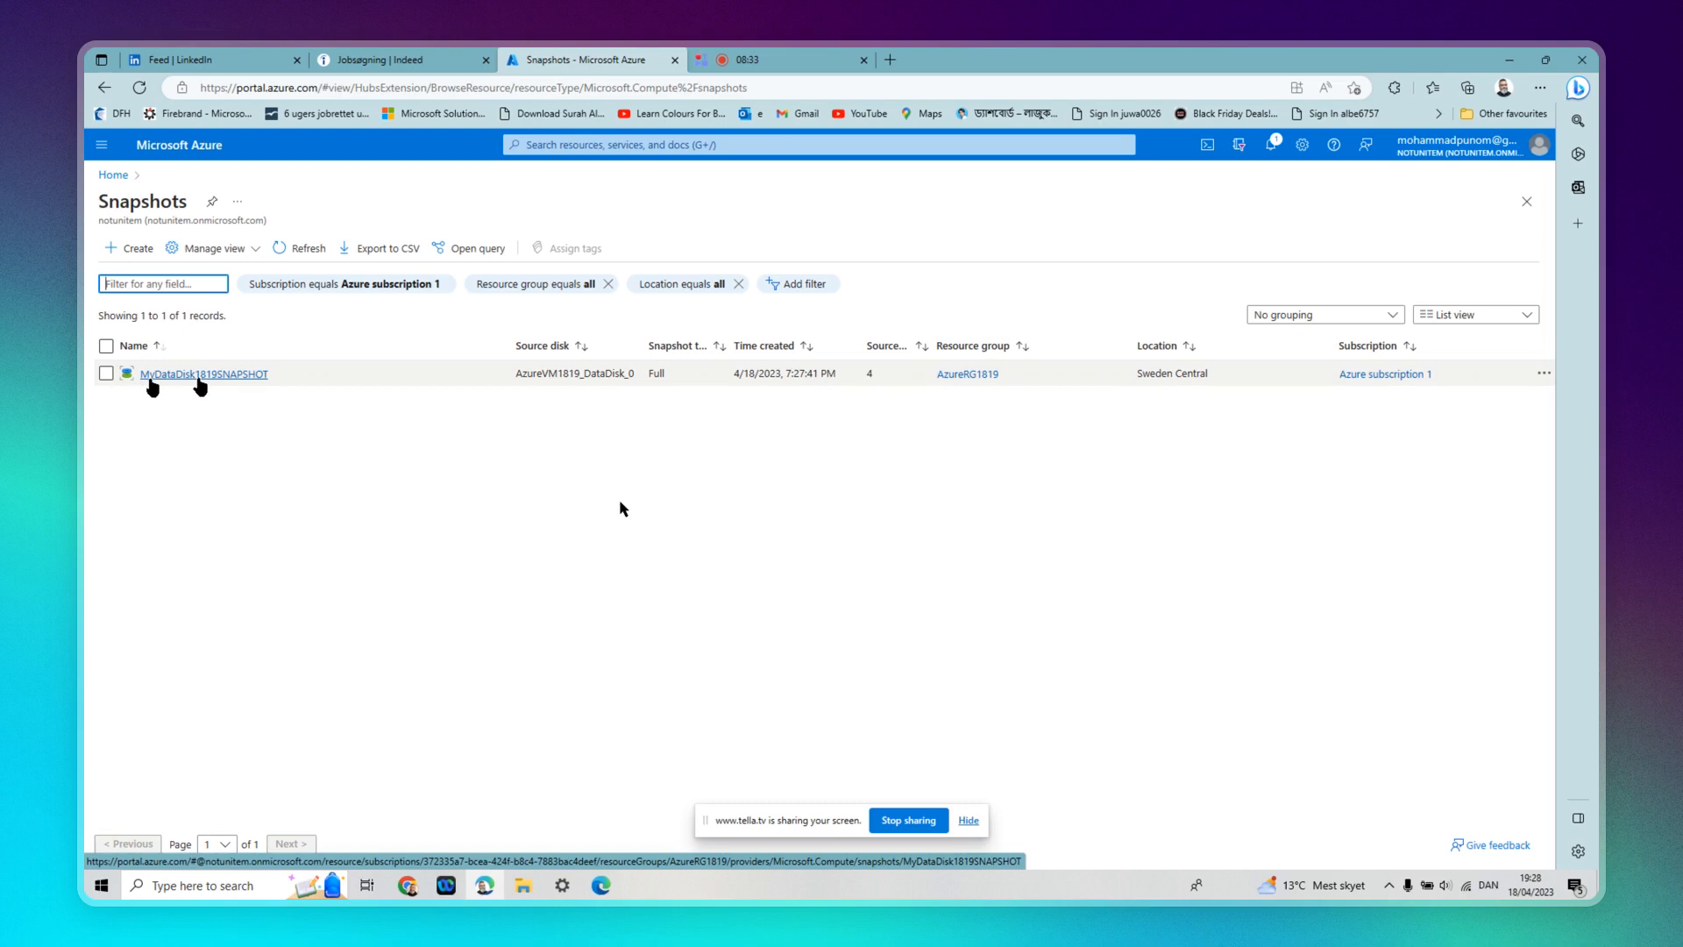
{"action": "left_click", "coordinate": [200, 375]}
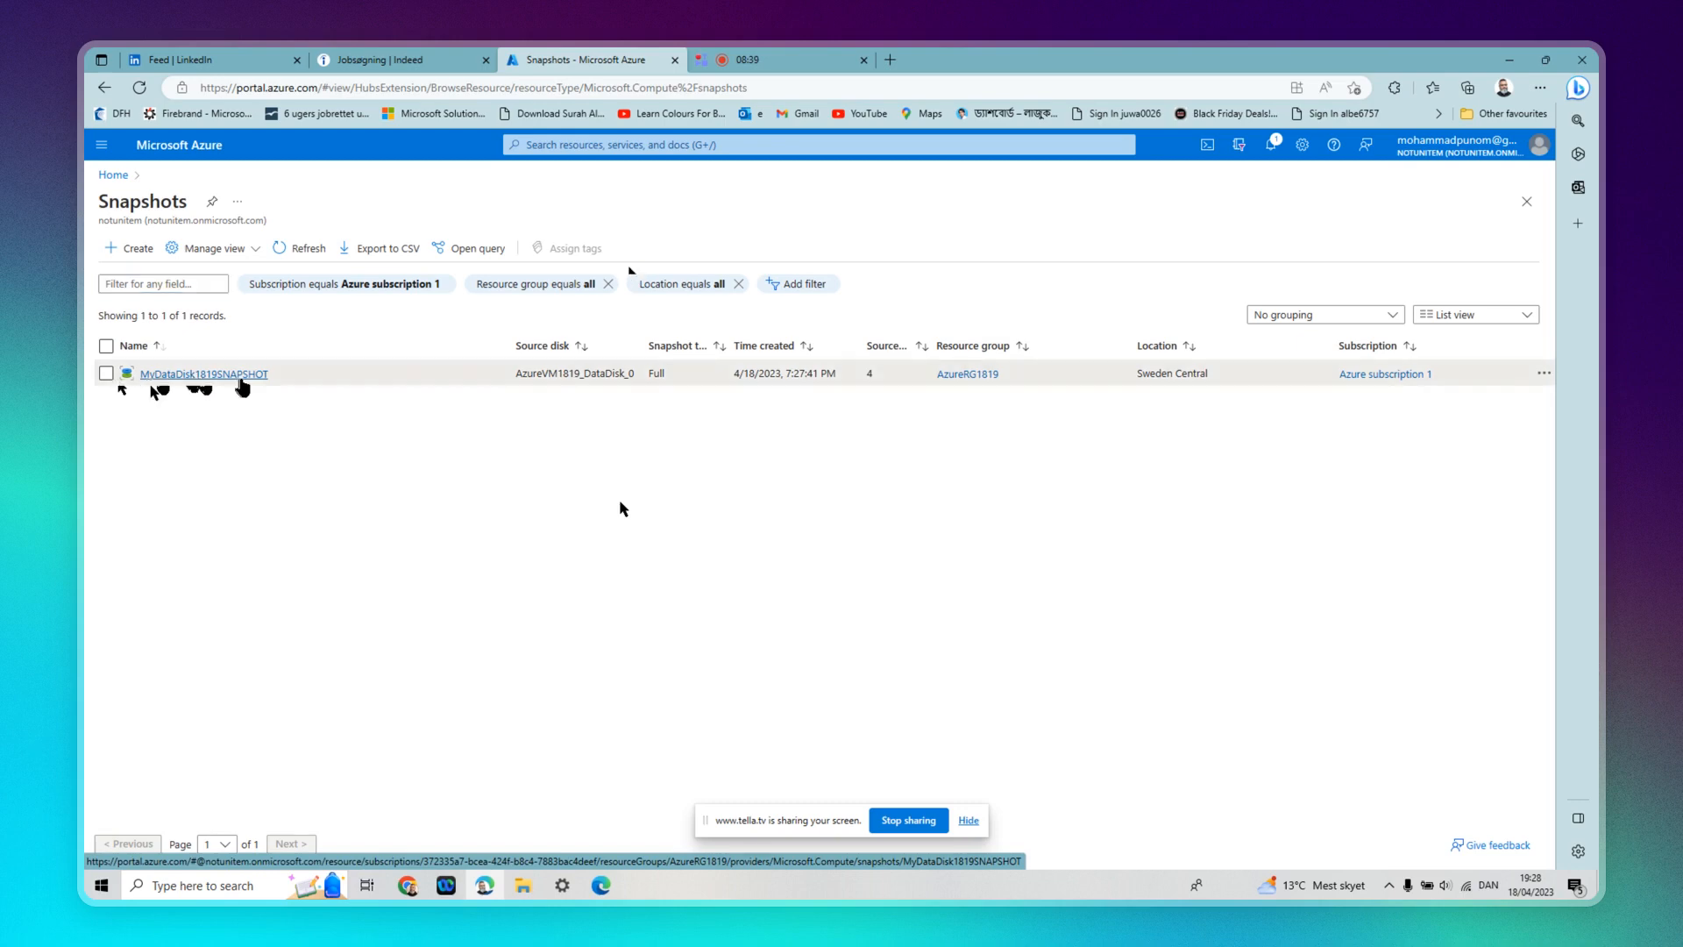